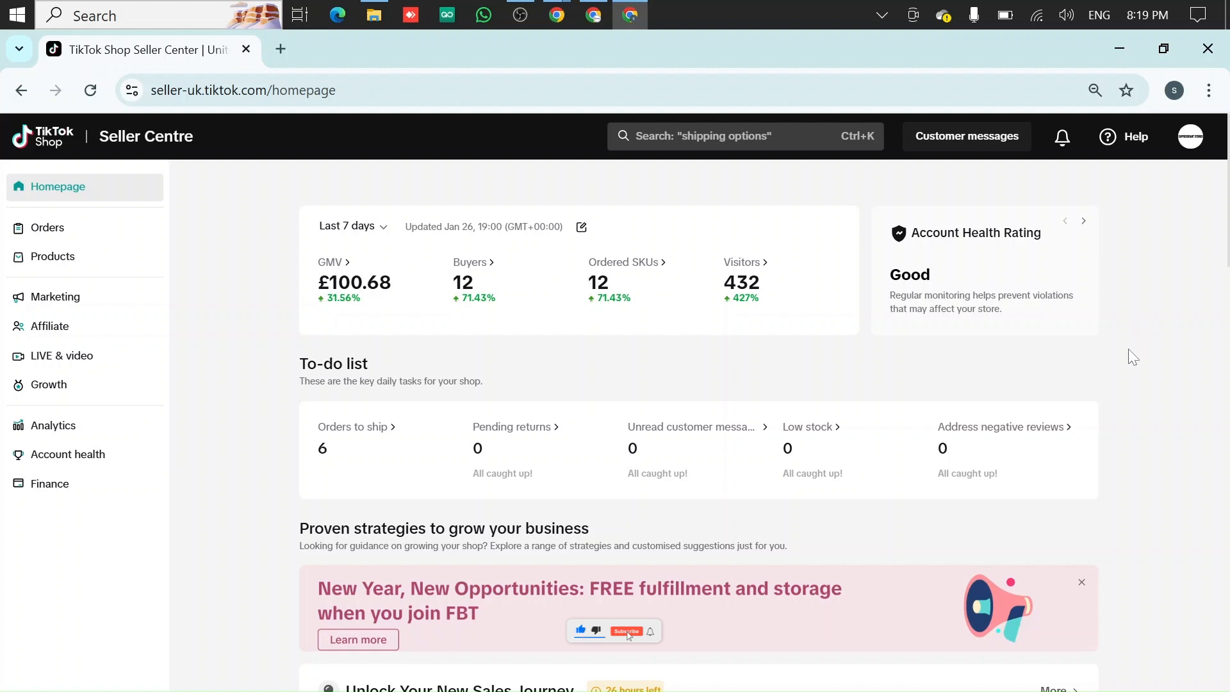
Open the Marketing Promotions area and go to creating a new promotion
click(43, 306)
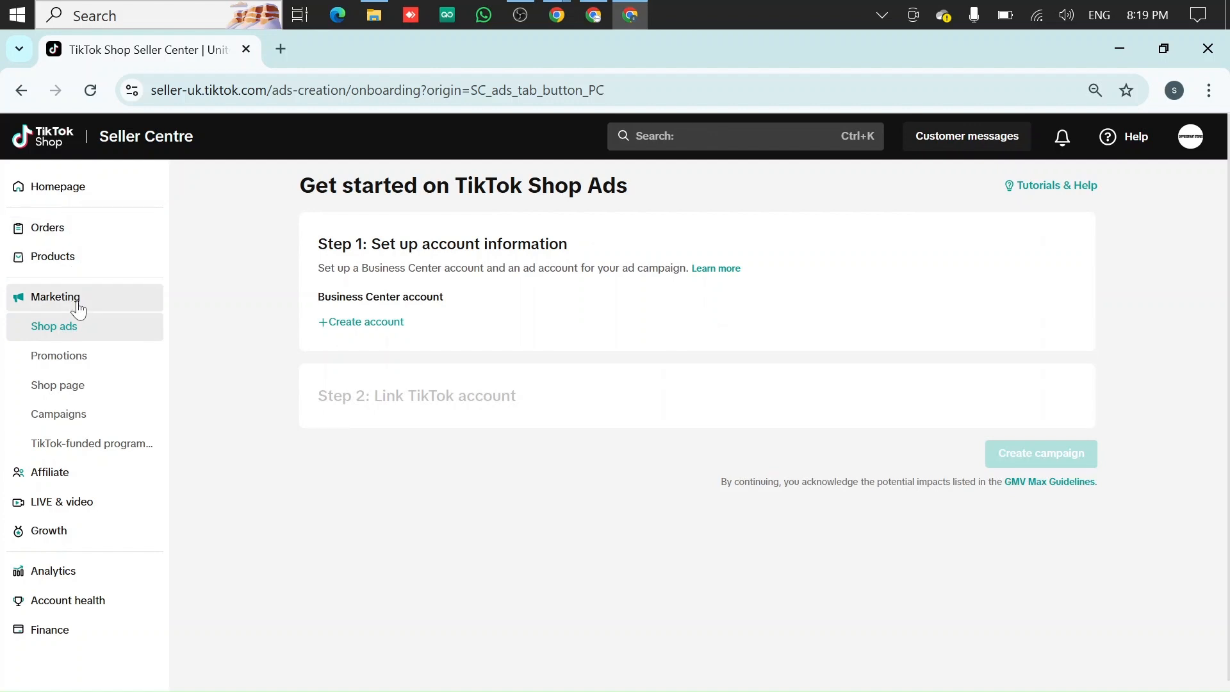
click(86, 365)
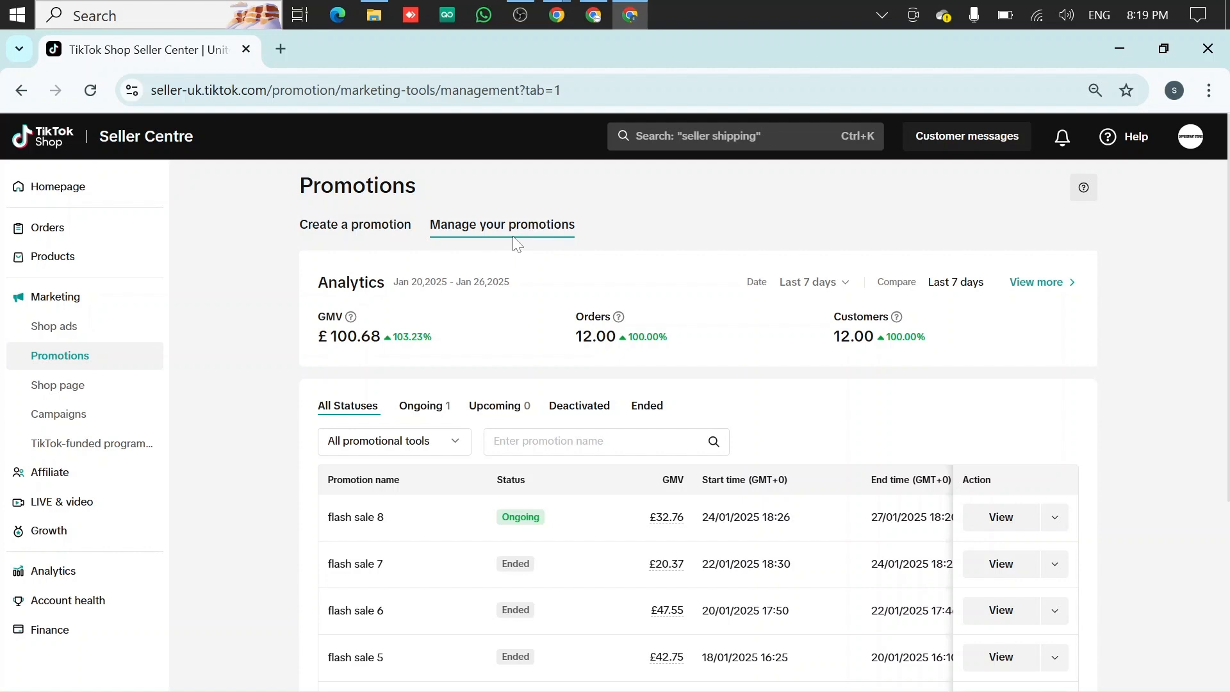
click(380, 225)
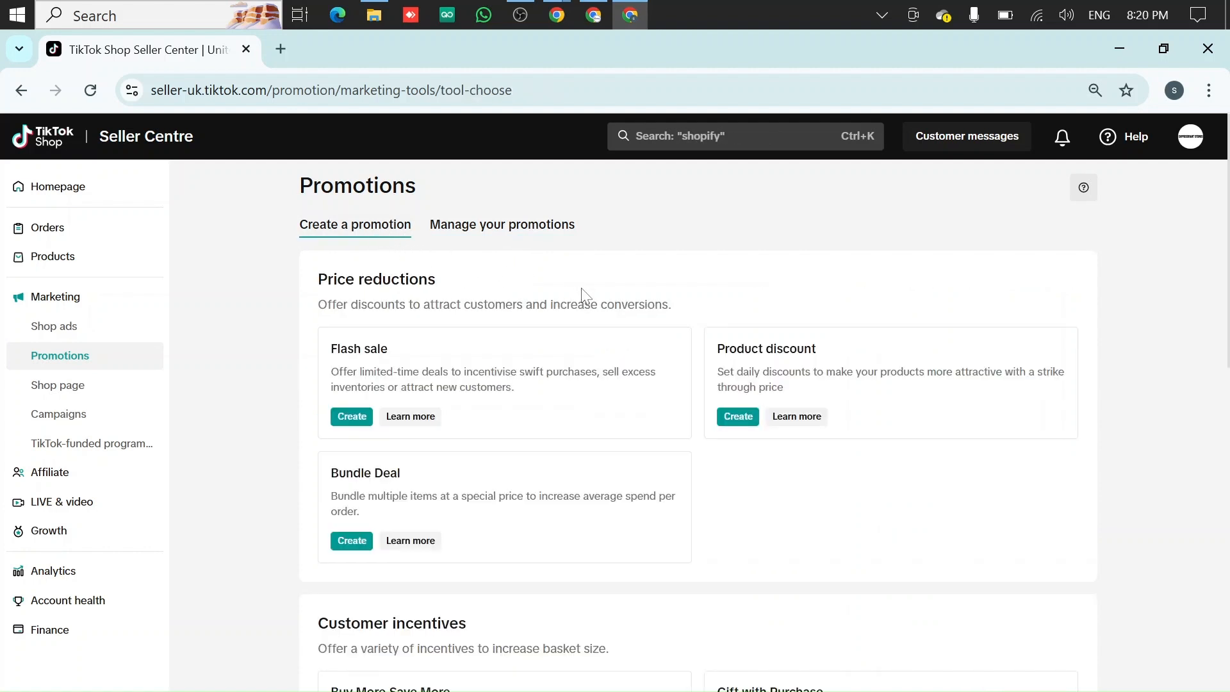
Browse the available promotion types listed for creating a promotion
scroll(584, 296, down, 7)
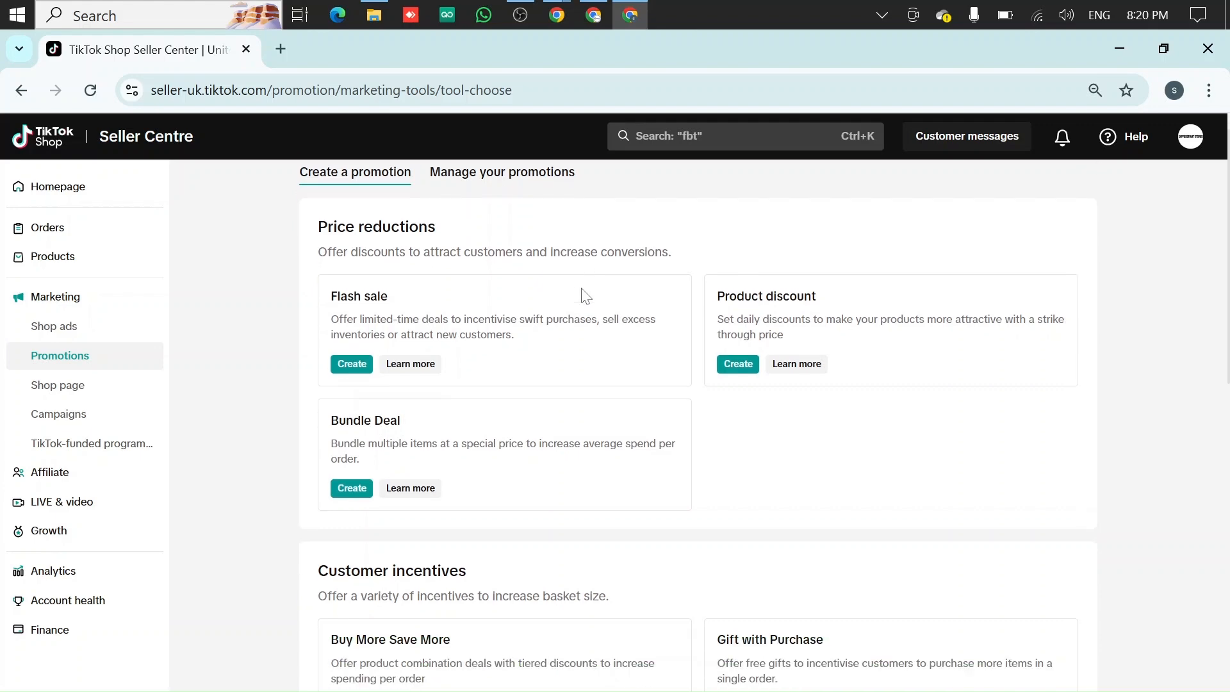
scroll(583, 296, down, 4)
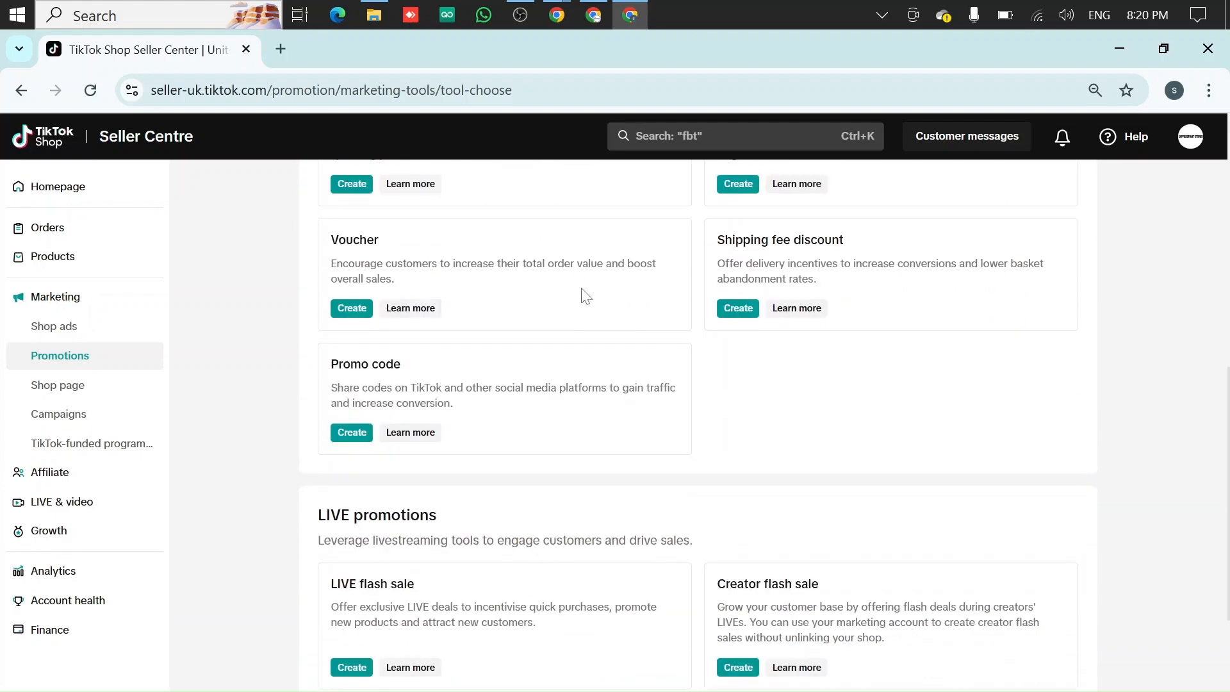
scroll(584, 296, up, 11)
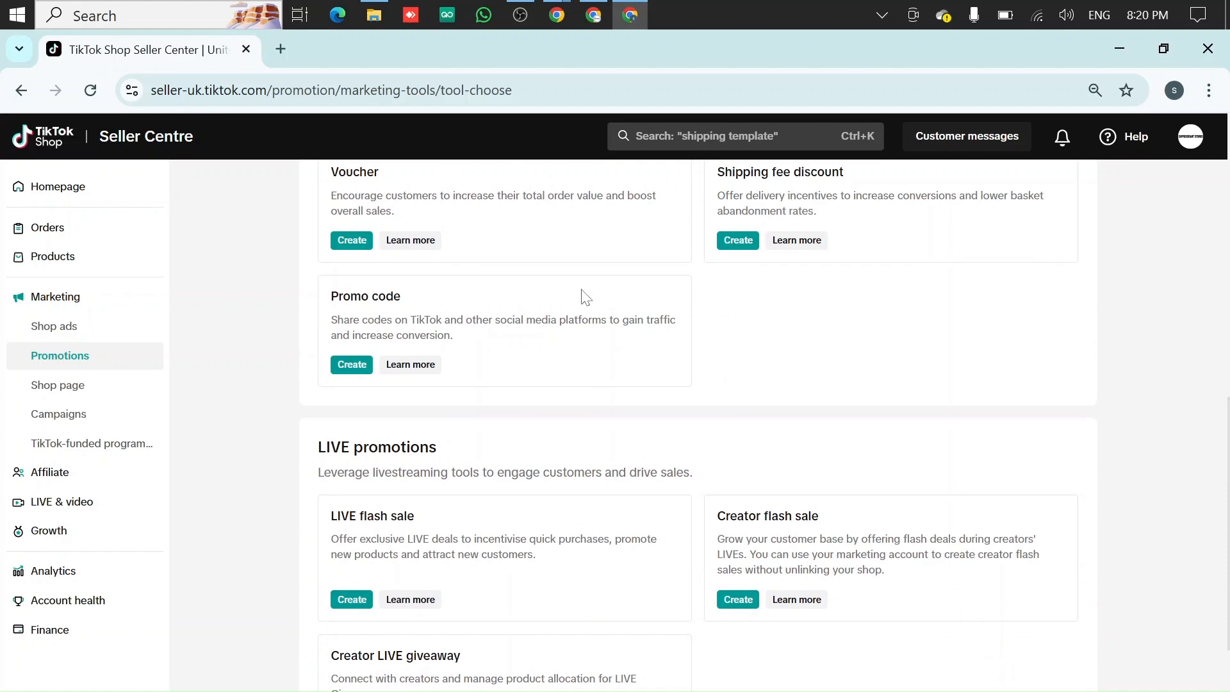
scroll(583, 296, up, 1)
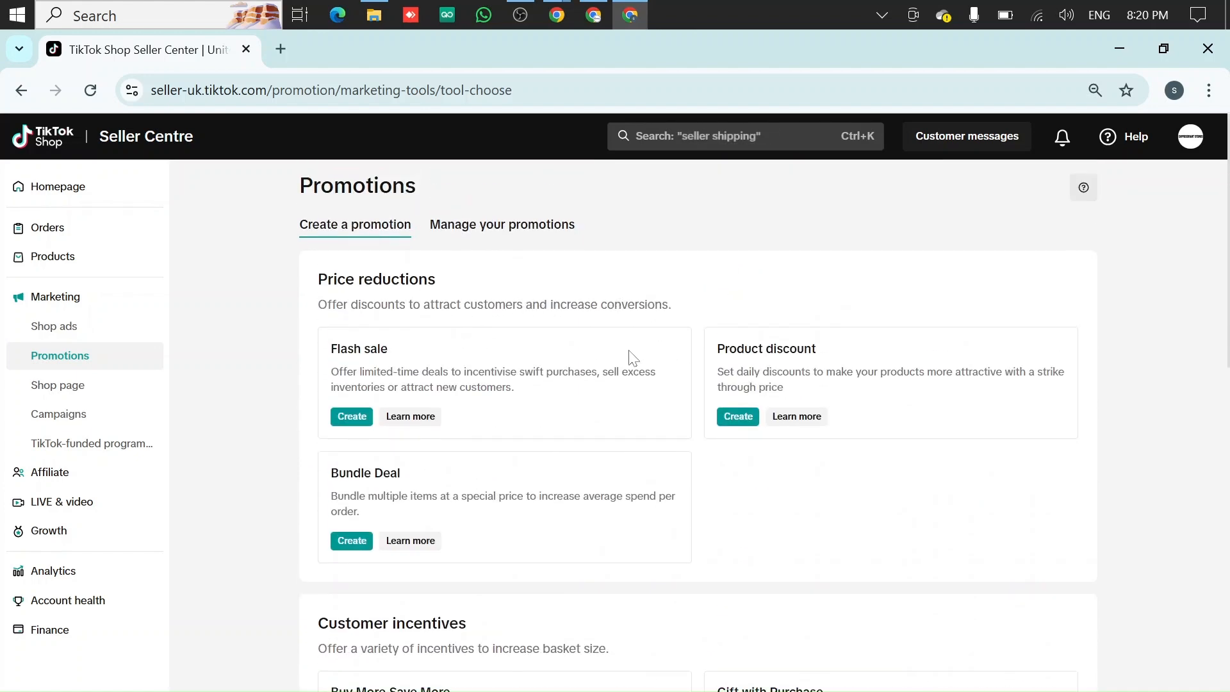
scroll(623, 335, down, 5)
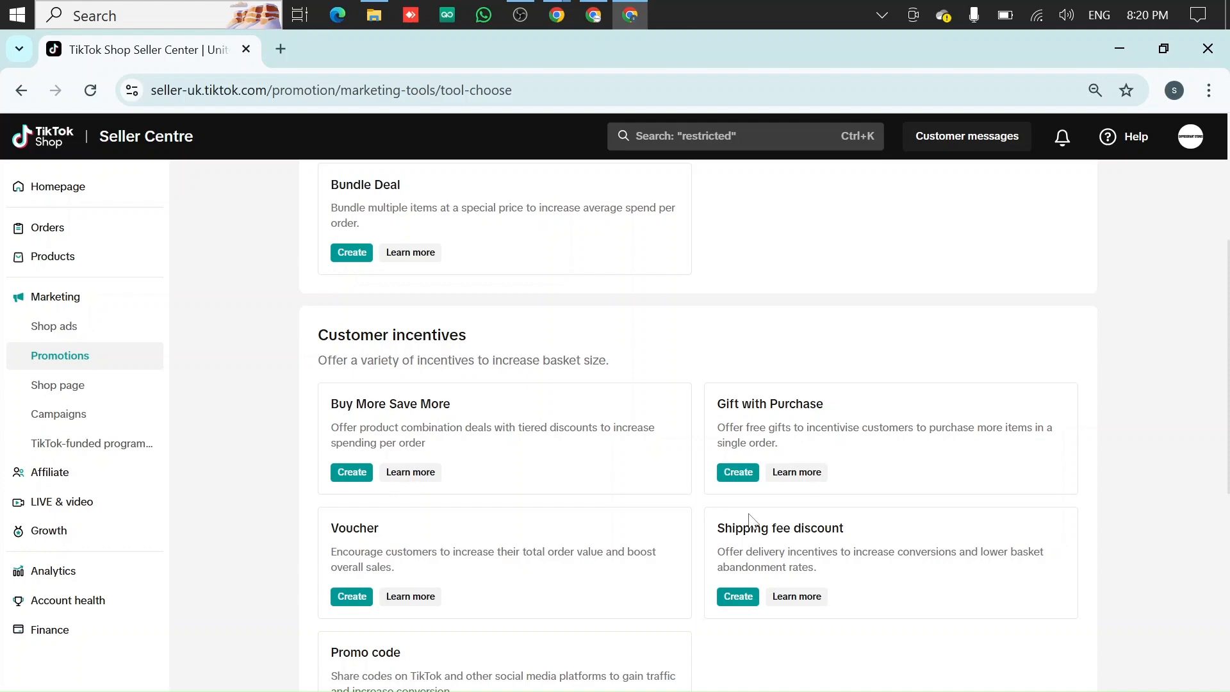
scroll(755, 520, down, 5)
scroll(416, 448, down, 2)
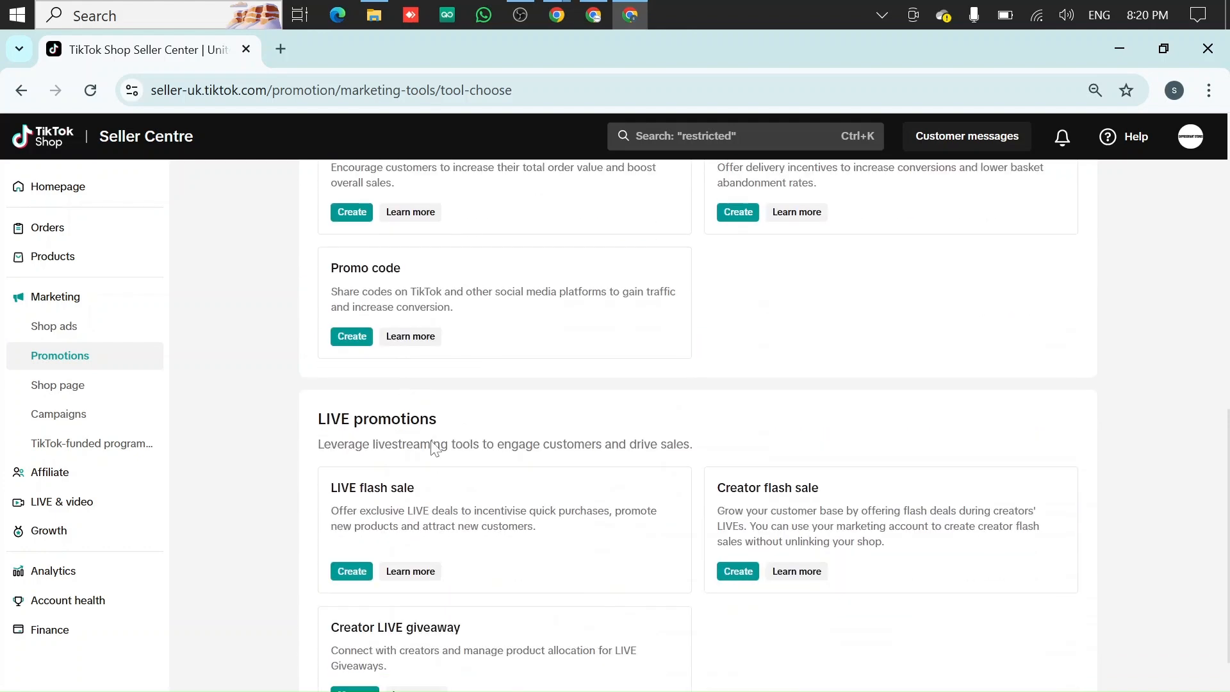
scroll(431, 512, down, 1)
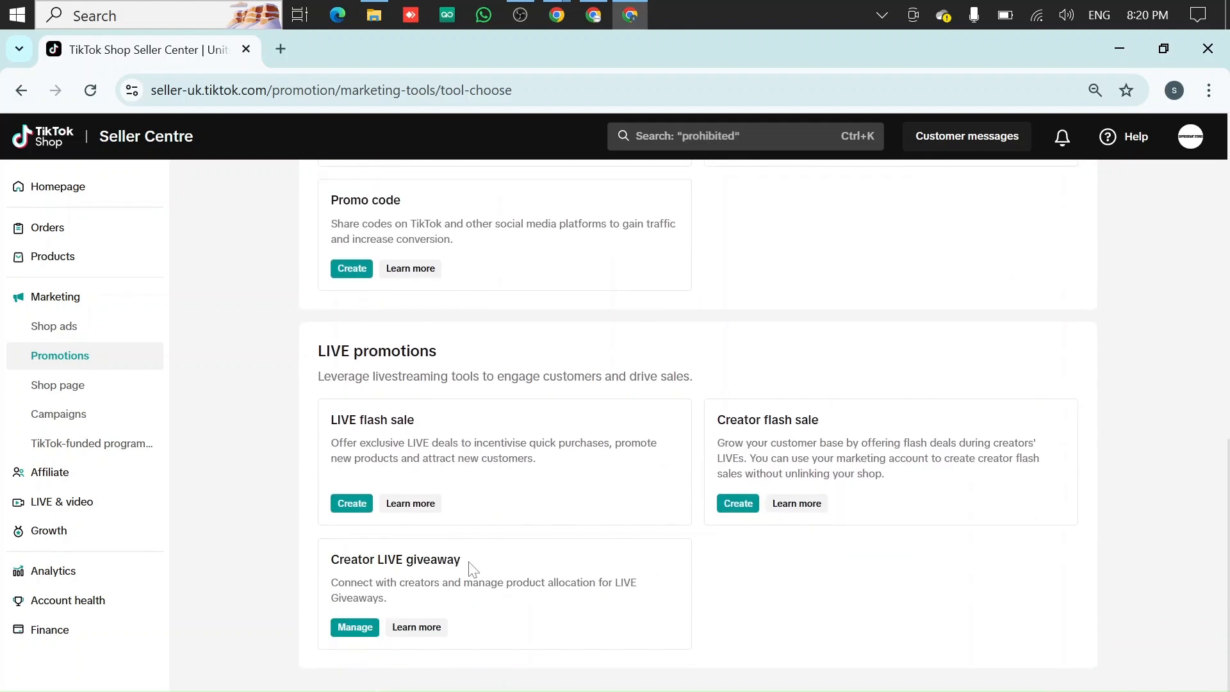
scroll(542, 410, up, 7)
scroll(544, 411, up, 5)
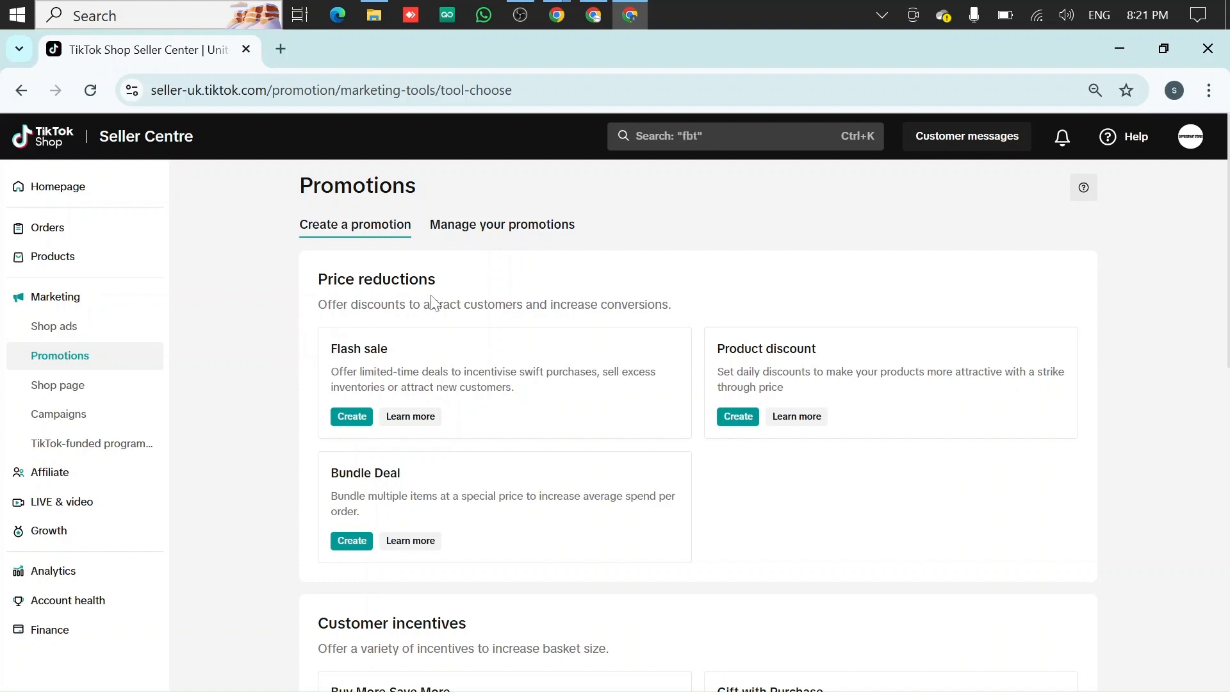
Start creating a new Flash sale promotion
drag(330, 349, 391, 356)
click(425, 344)
click(360, 422)
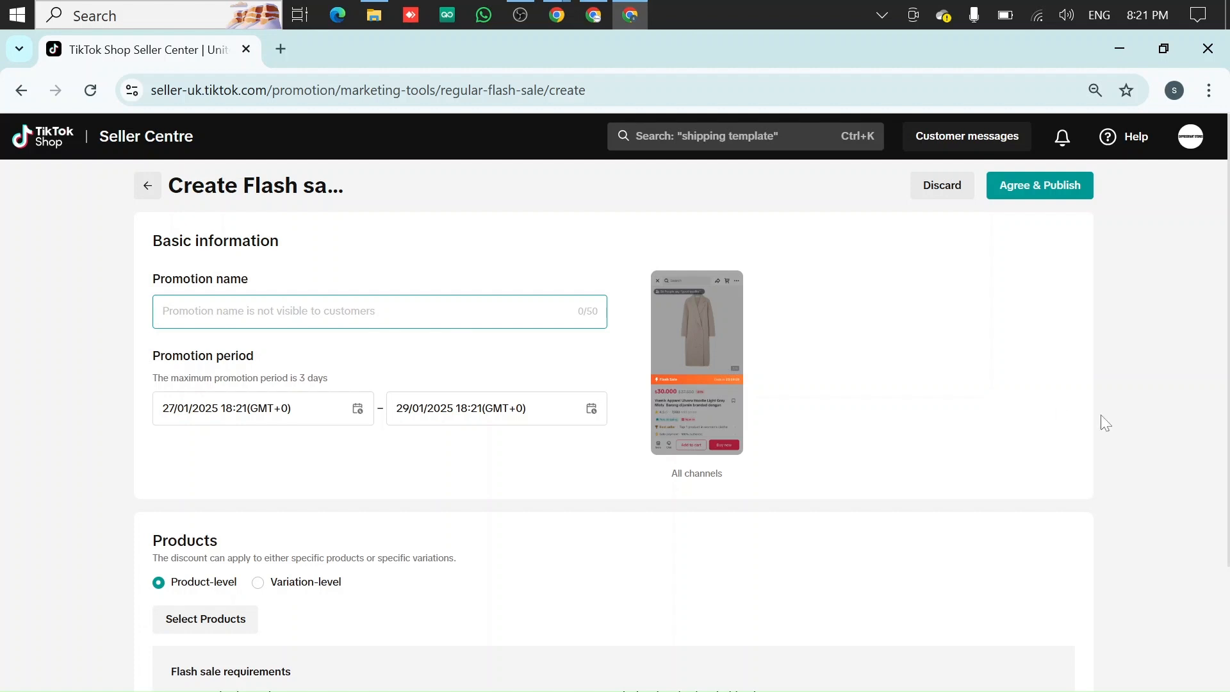
Name the promotion New Products Flash Sale
text(New Products)
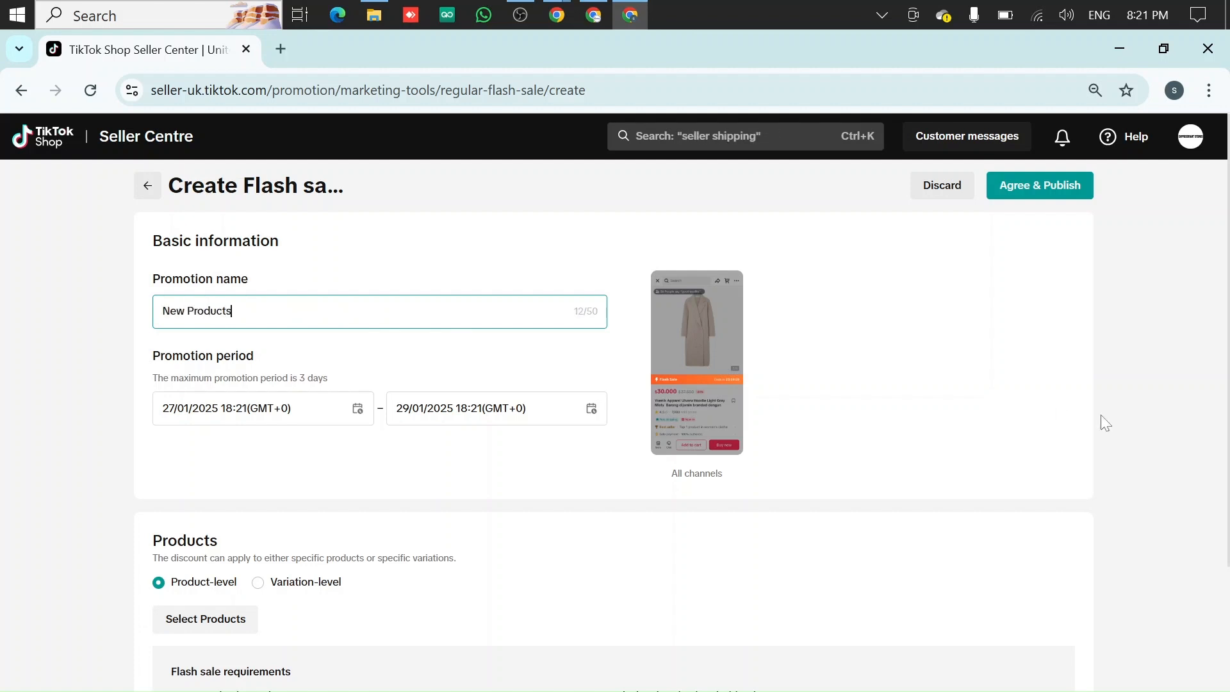
text( Flash Sale)
click(474, 283)
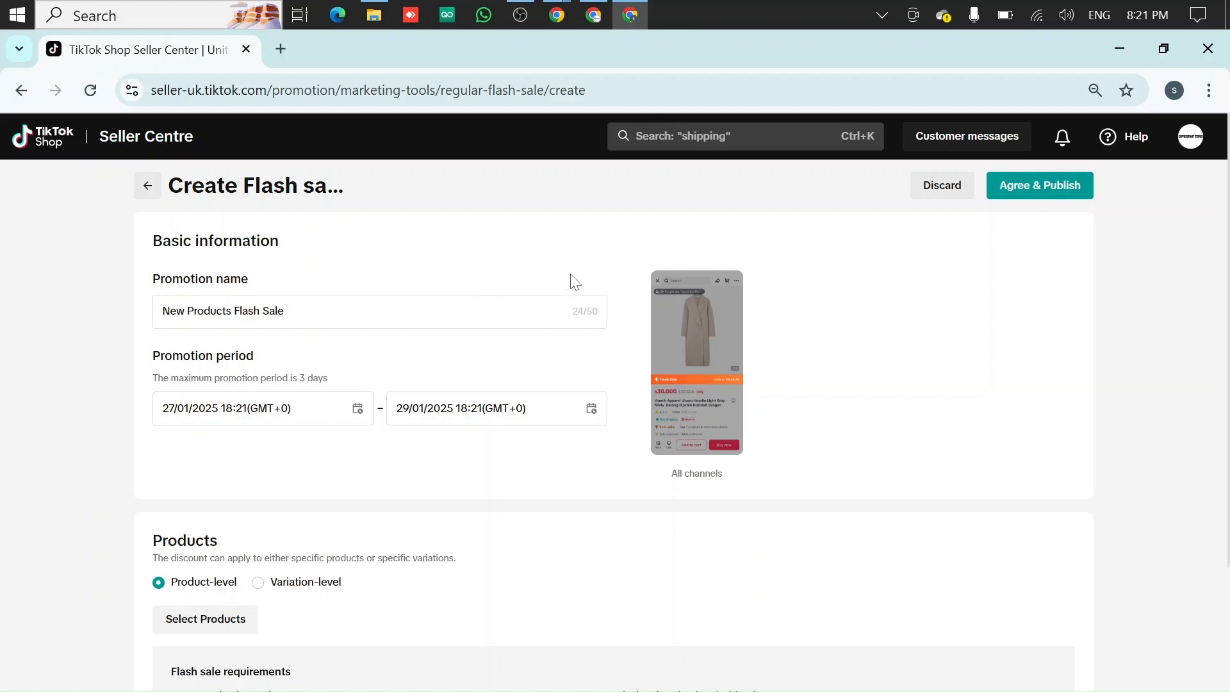
Enlarge the flash sale preview image to inspect it, then close it
mouse_move(675, 362)
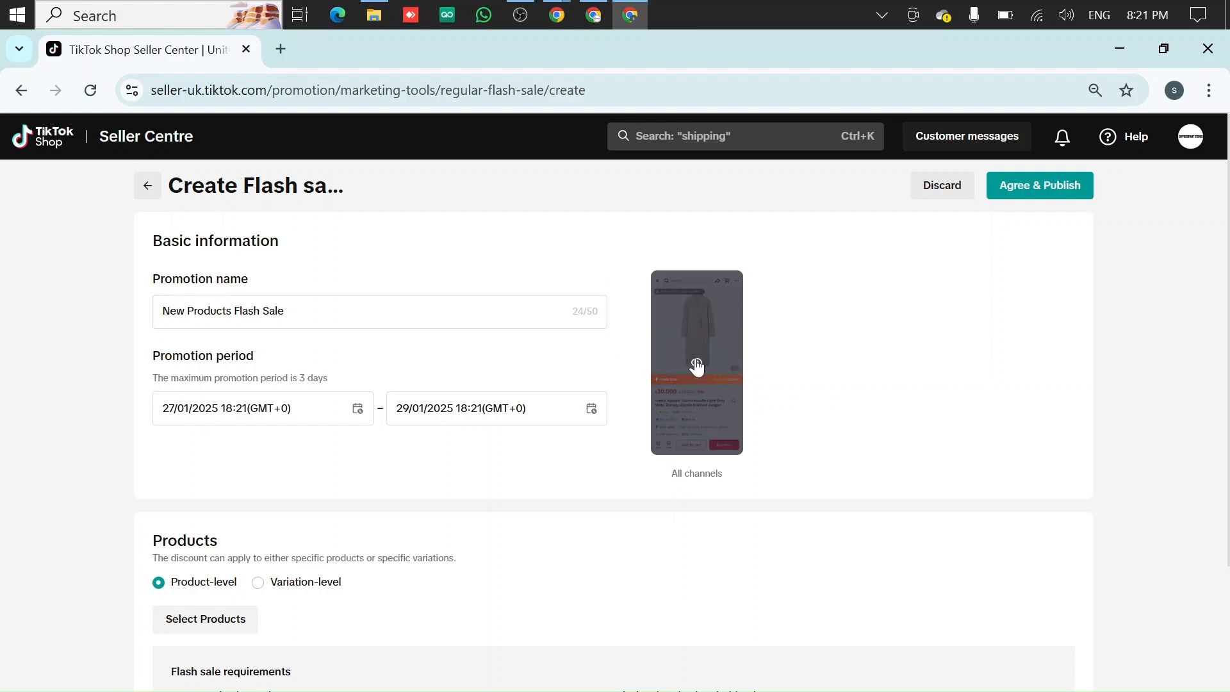
click(696, 365)
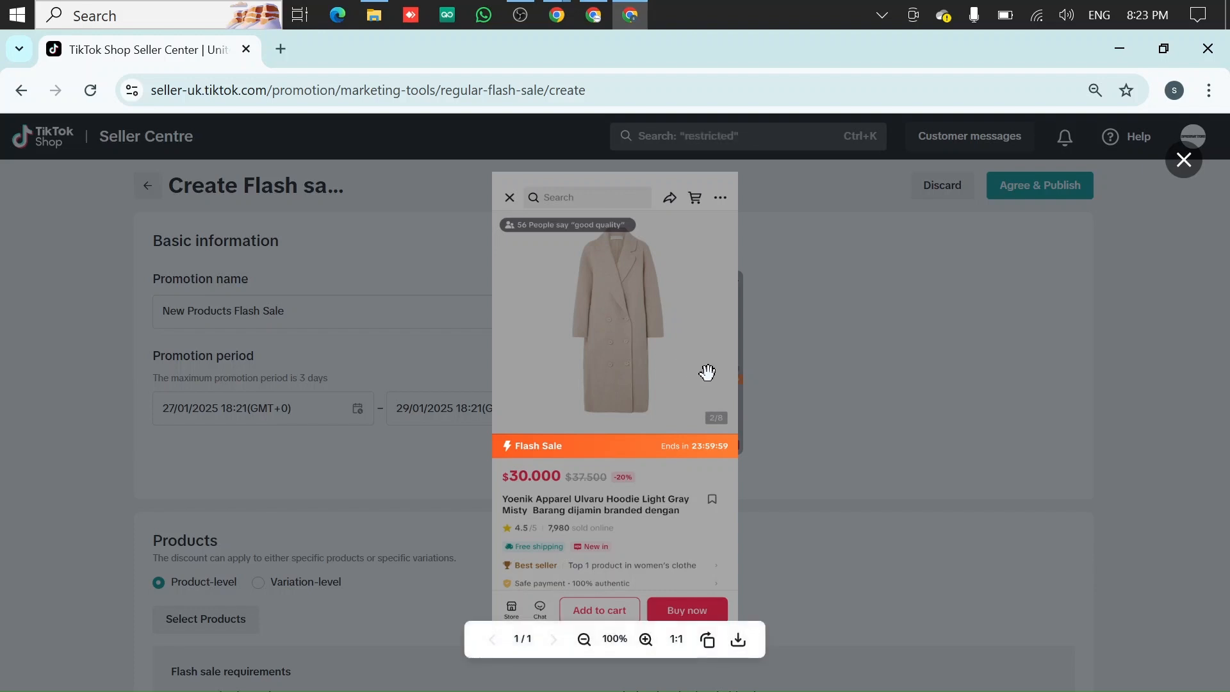
click(821, 421)
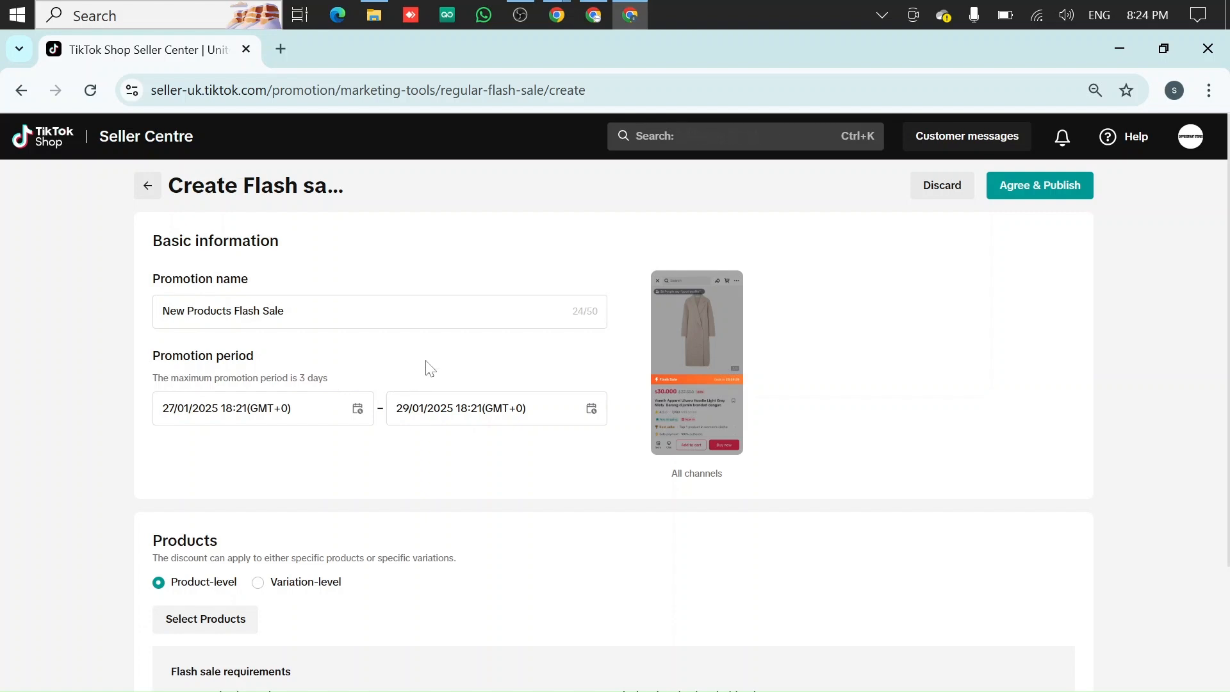
Search Google for the current UK time in a new browser tab, then return to the promotion form
click(249, 403)
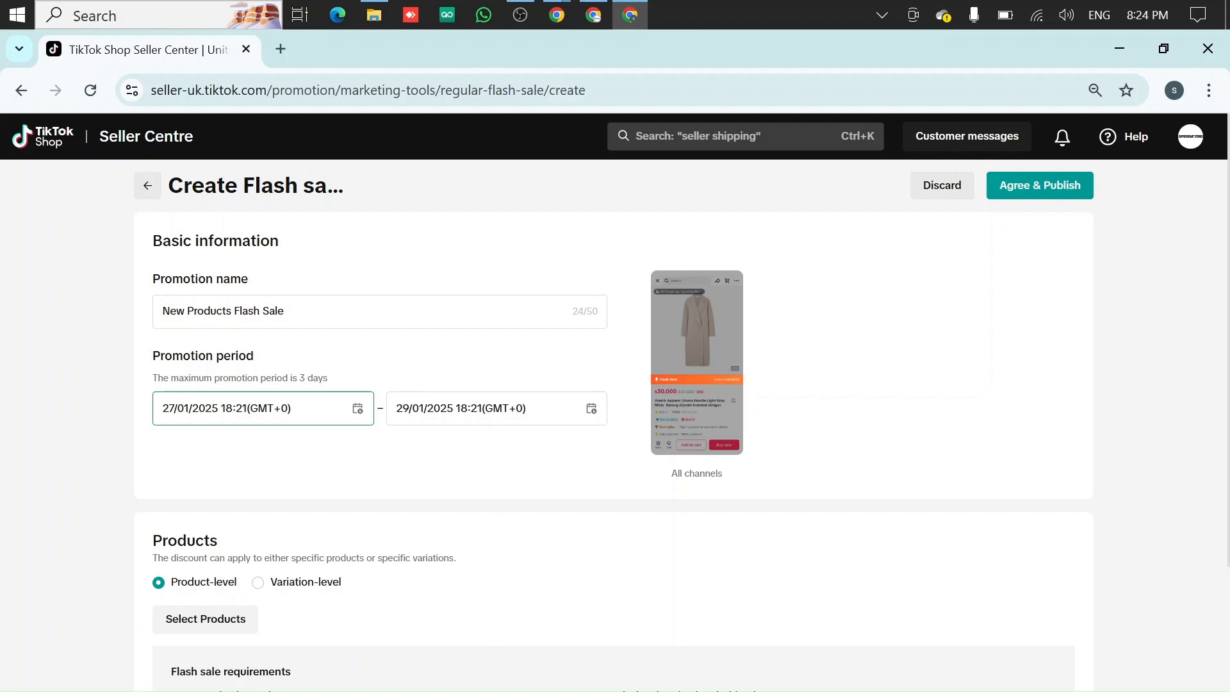
click(453, 343)
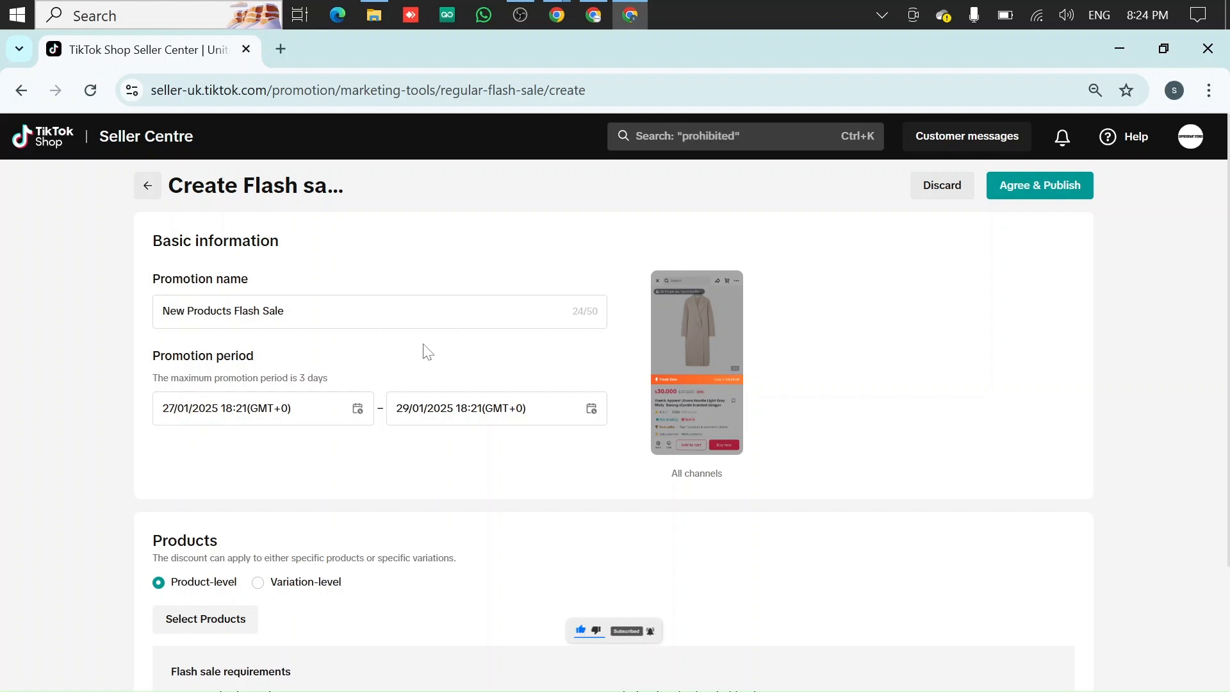
click(282, 49)
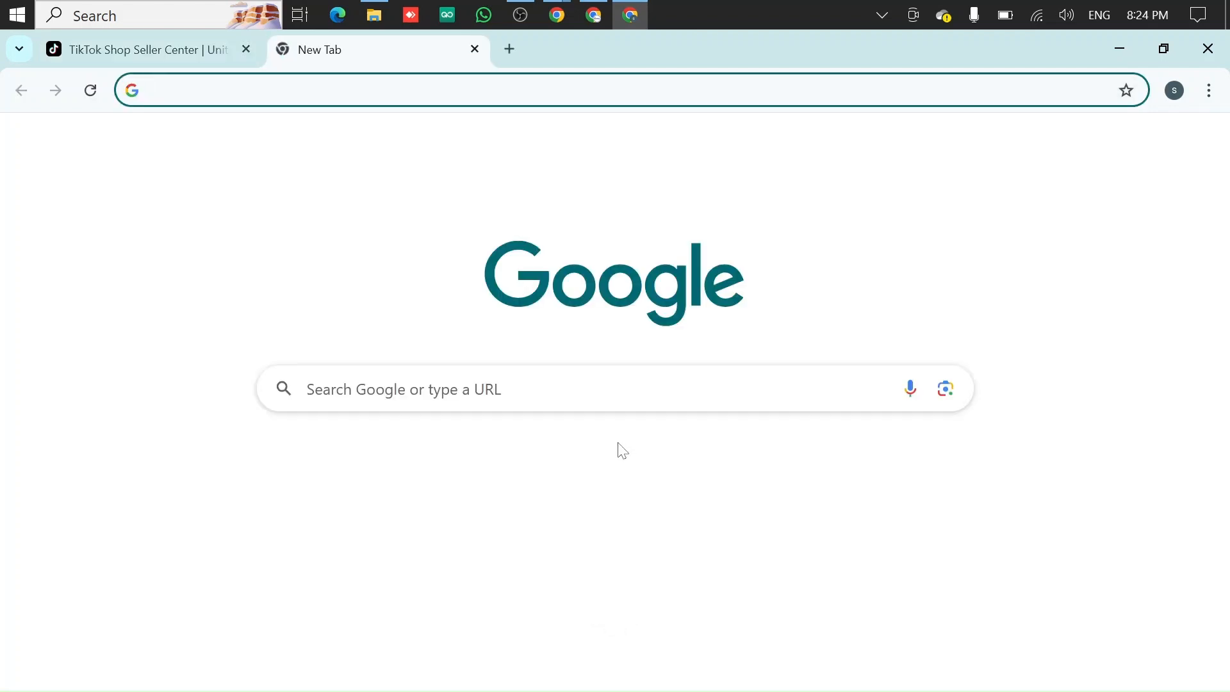
click(551, 389)
text(uk)
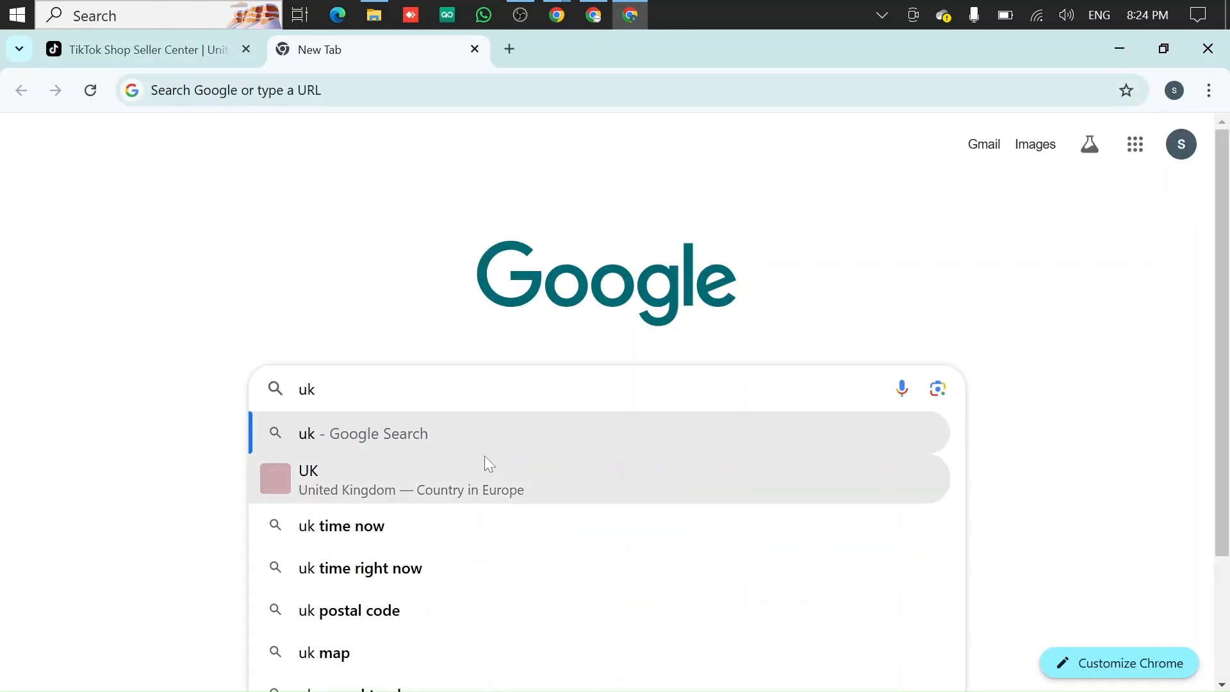
click(463, 530)
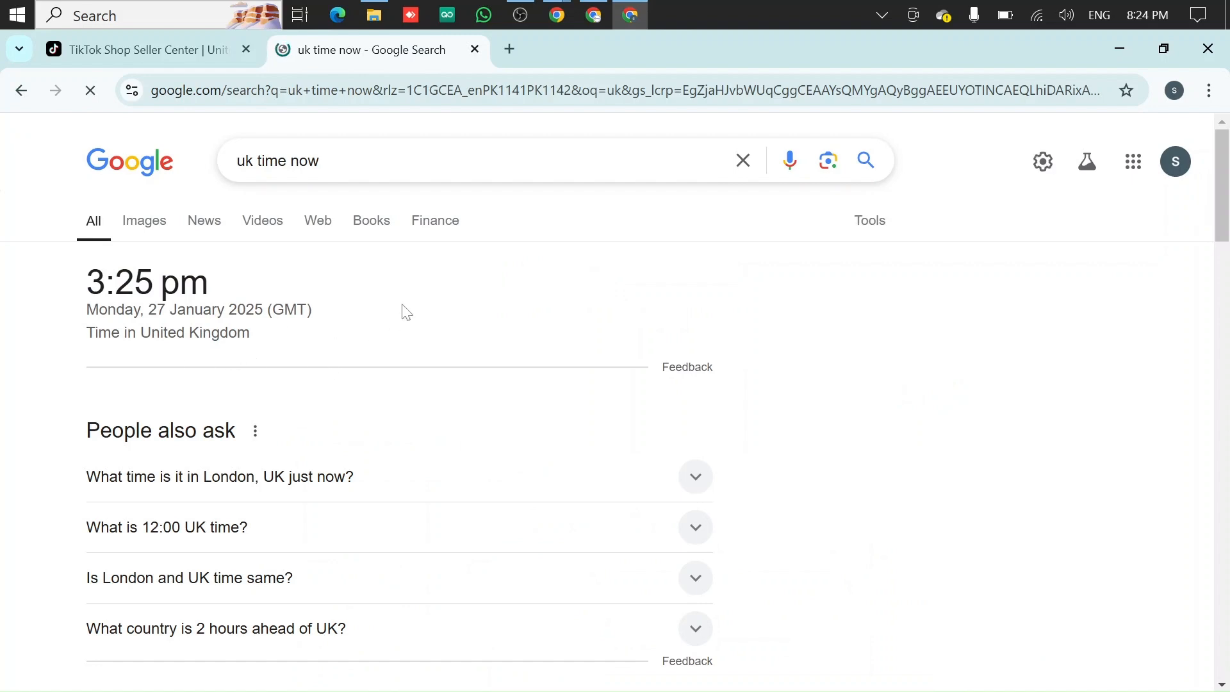
click(205, 59)
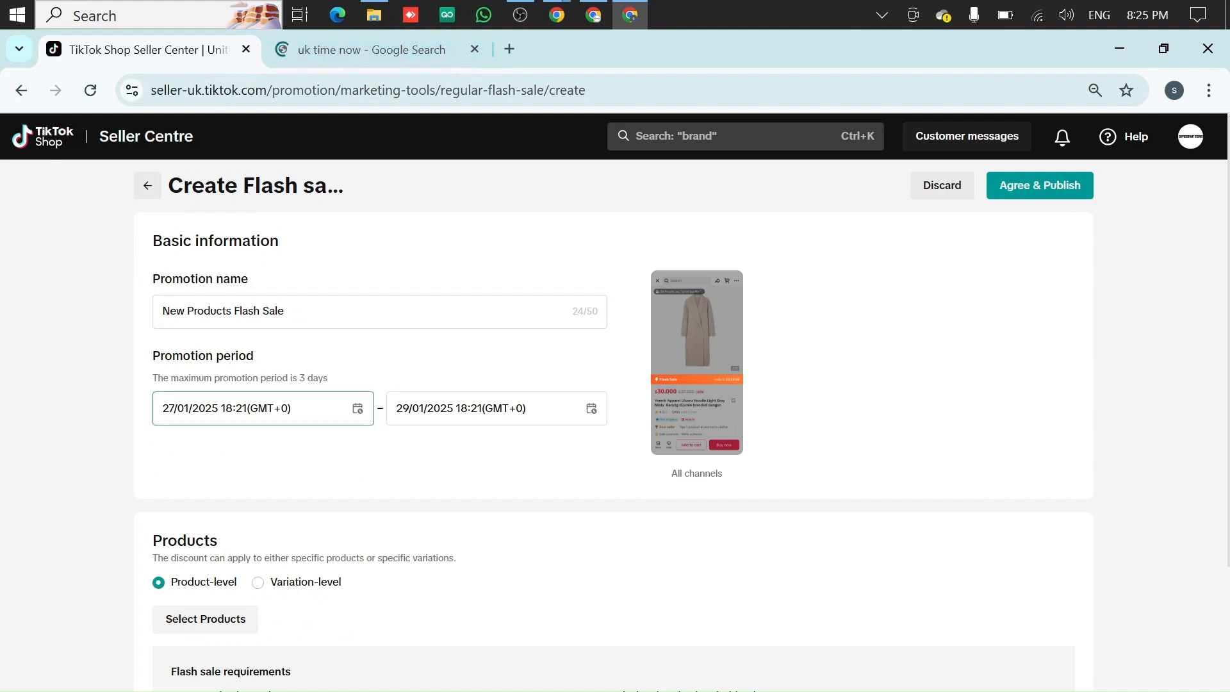
Open the start date-time picker and check the current UK time in the Google search tab before returning
click(256, 408)
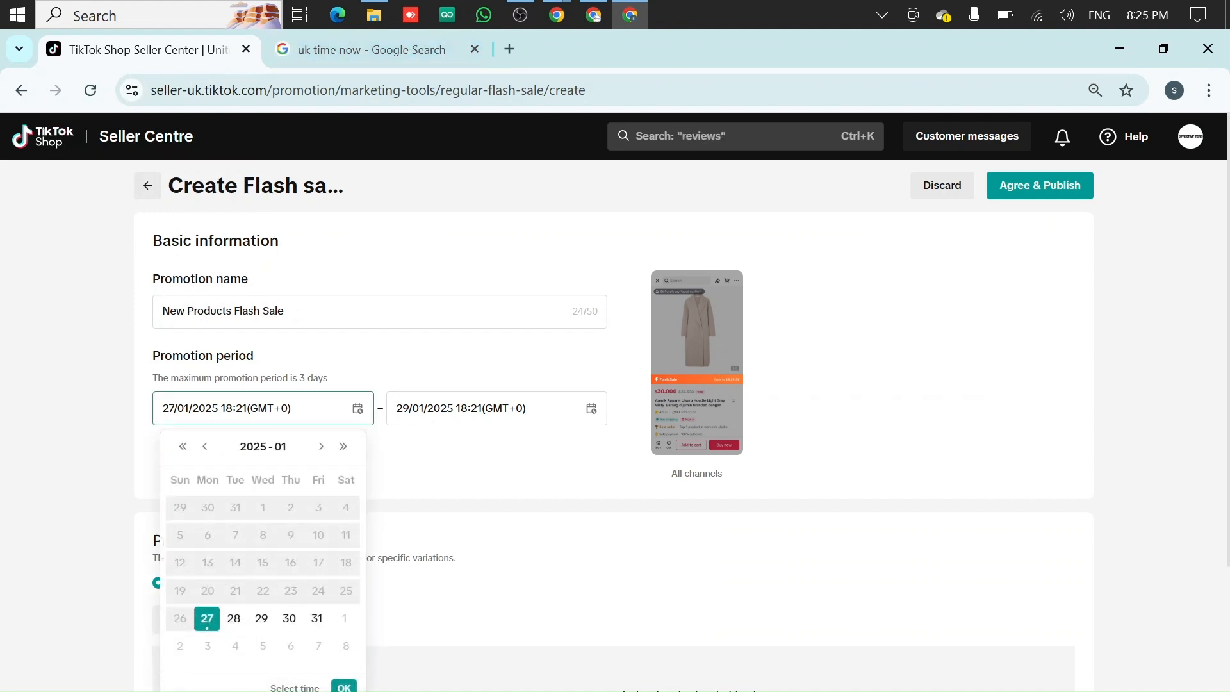
scroll(333, 576, down, 2)
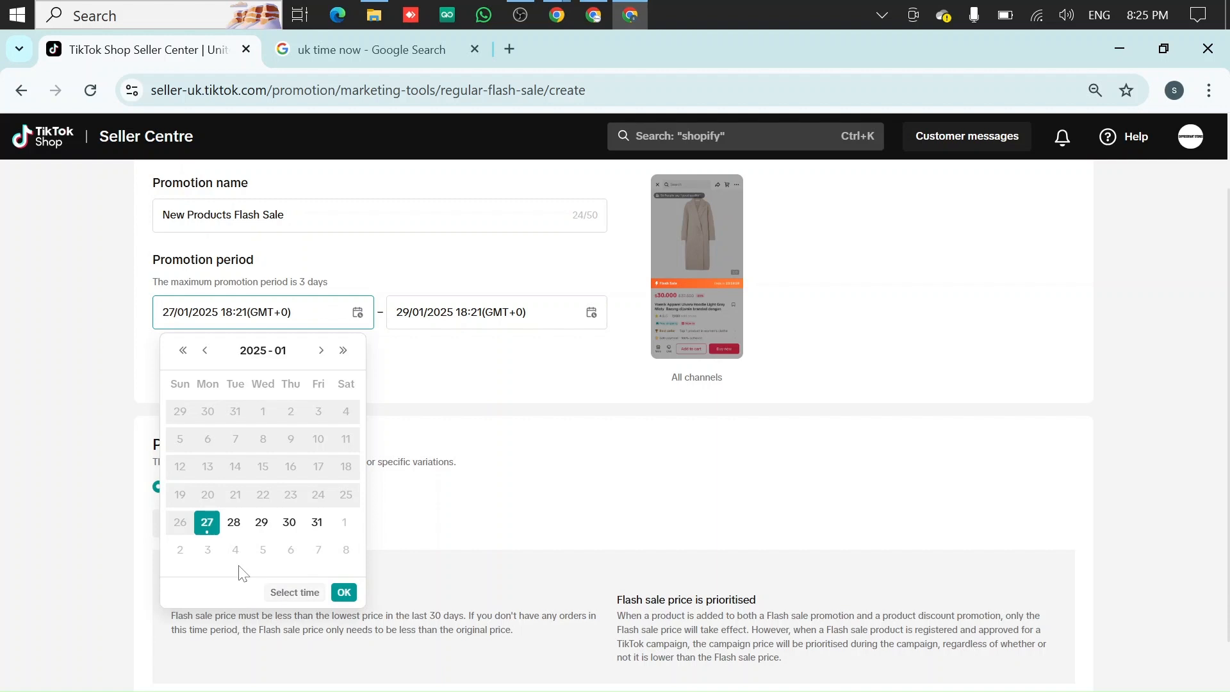
click(282, 596)
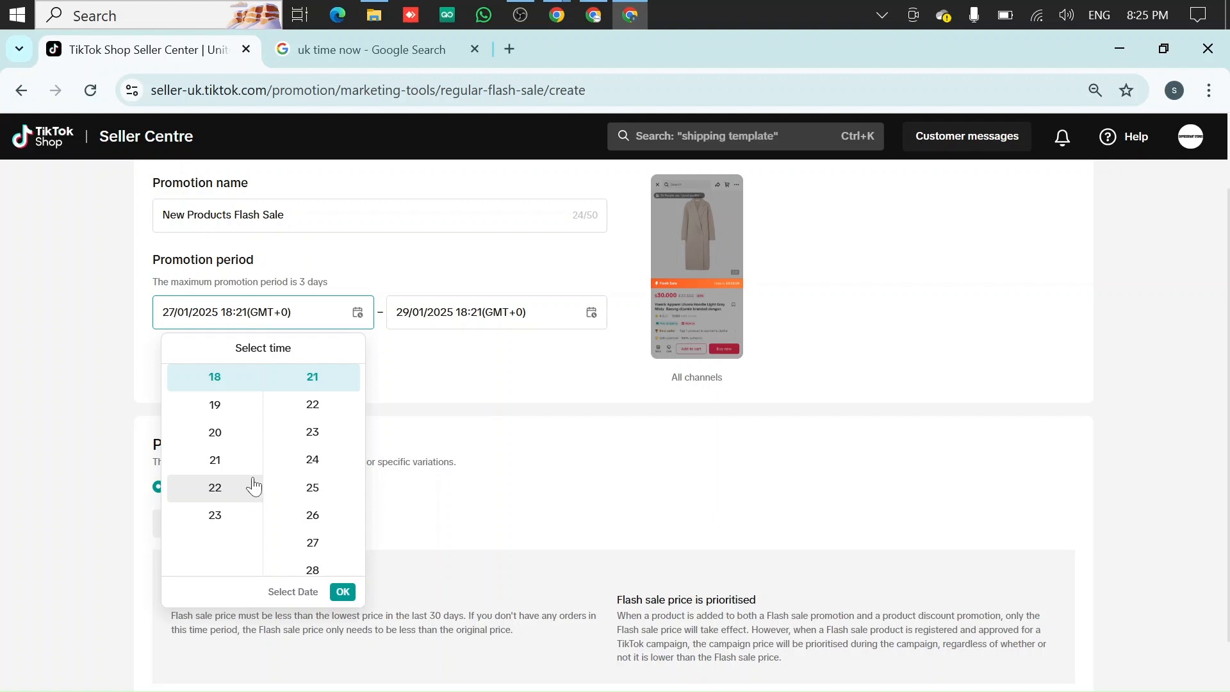
scroll(255, 487, up, 6)
scroll(236, 464, up, 2)
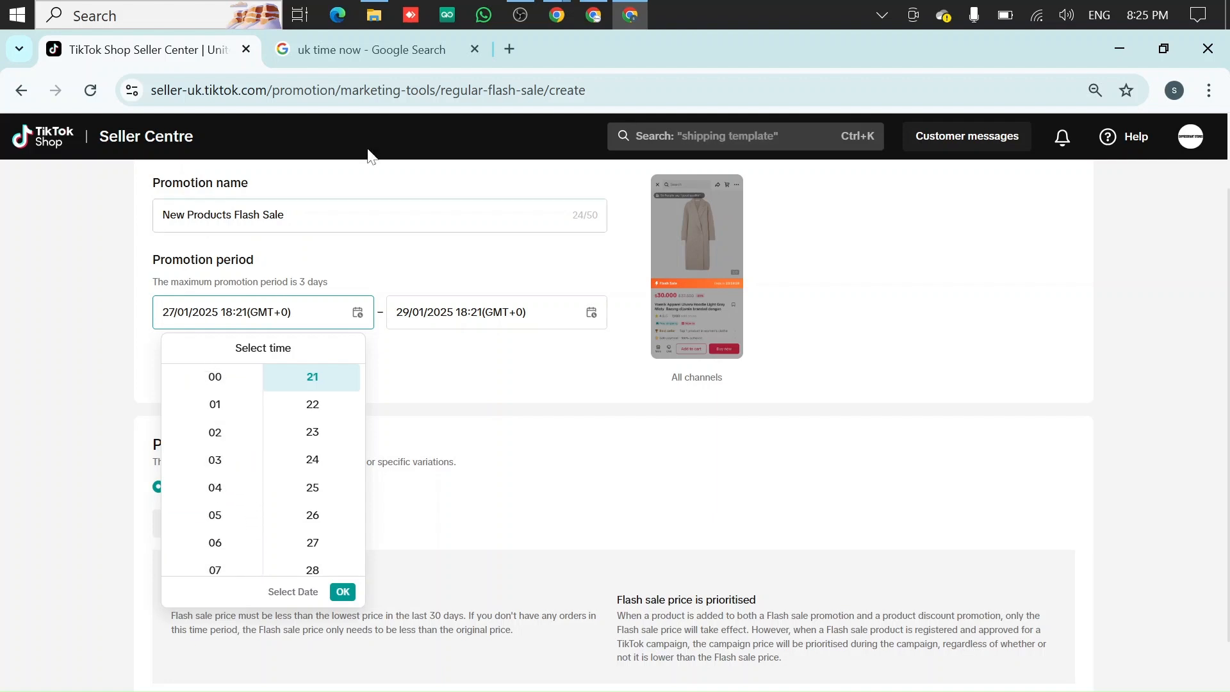
click(390, 56)
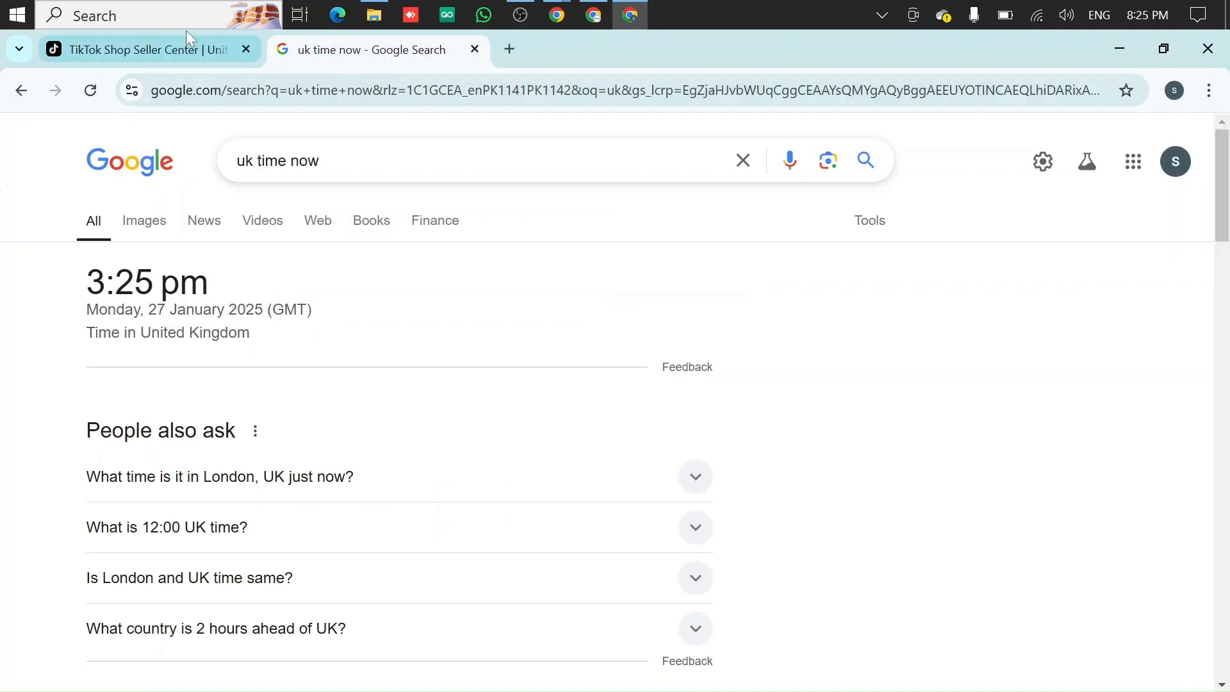
click(178, 50)
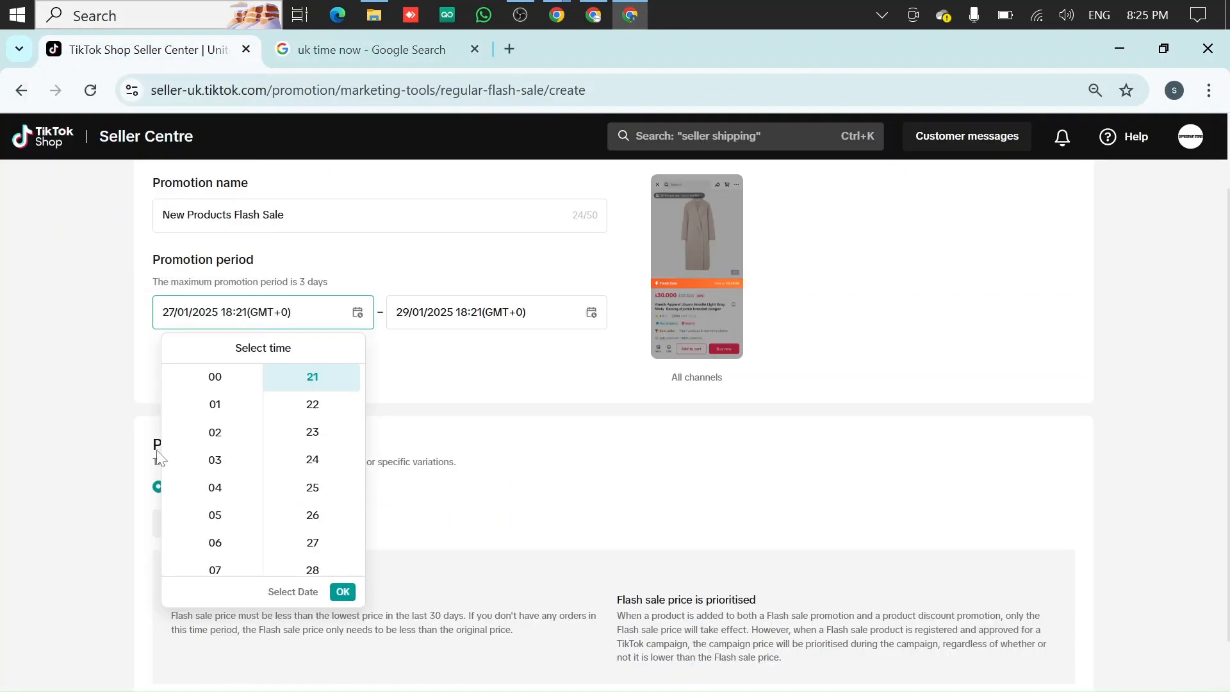
Set the promotion start time to 27/01/2025 16:00
click(208, 464)
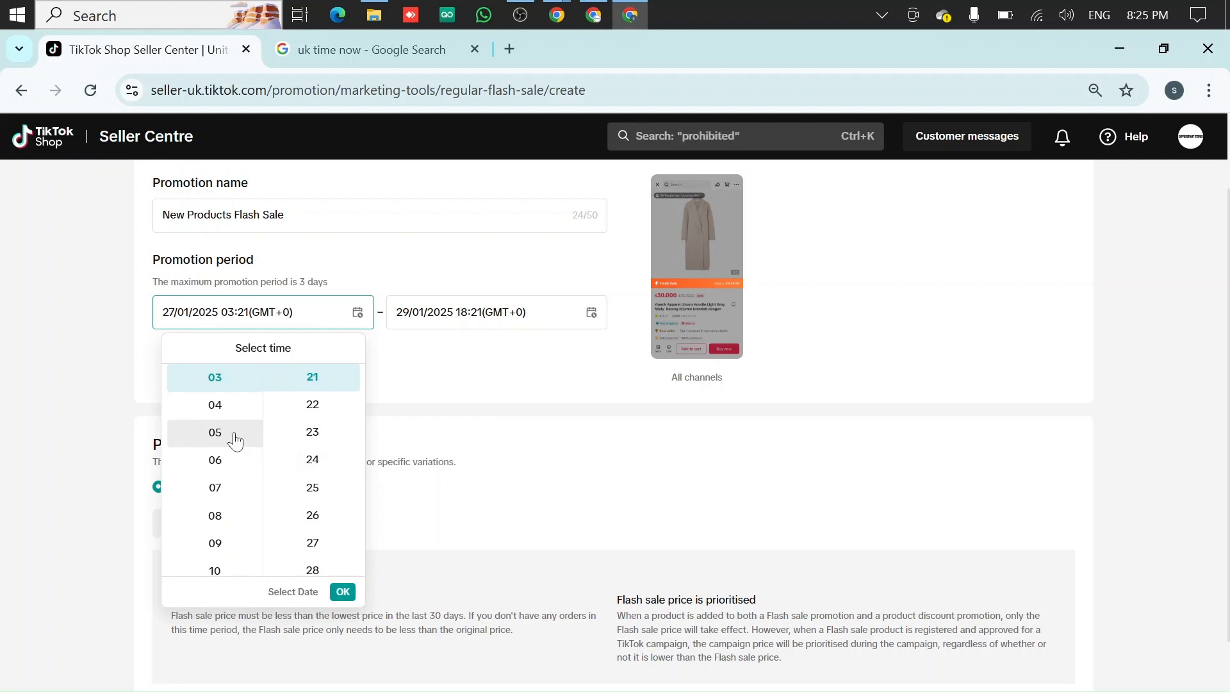
scroll(235, 441, down, 4)
scroll(248, 445, down, 2)
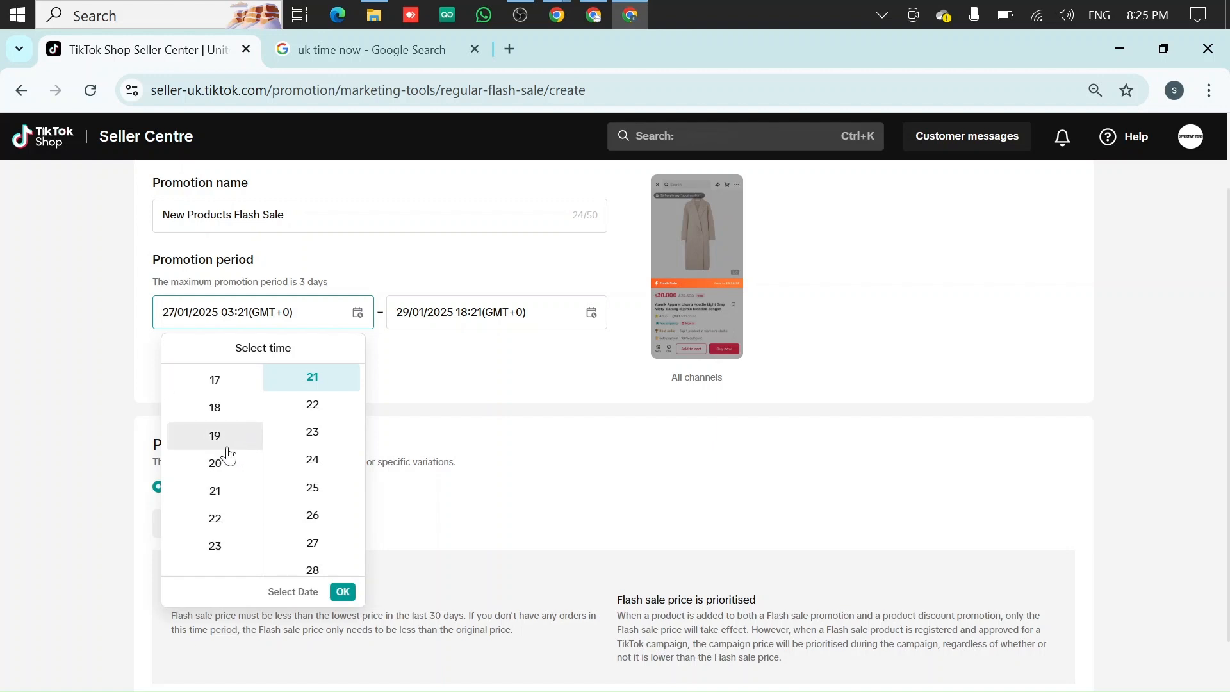
scroll(234, 458, up, 2)
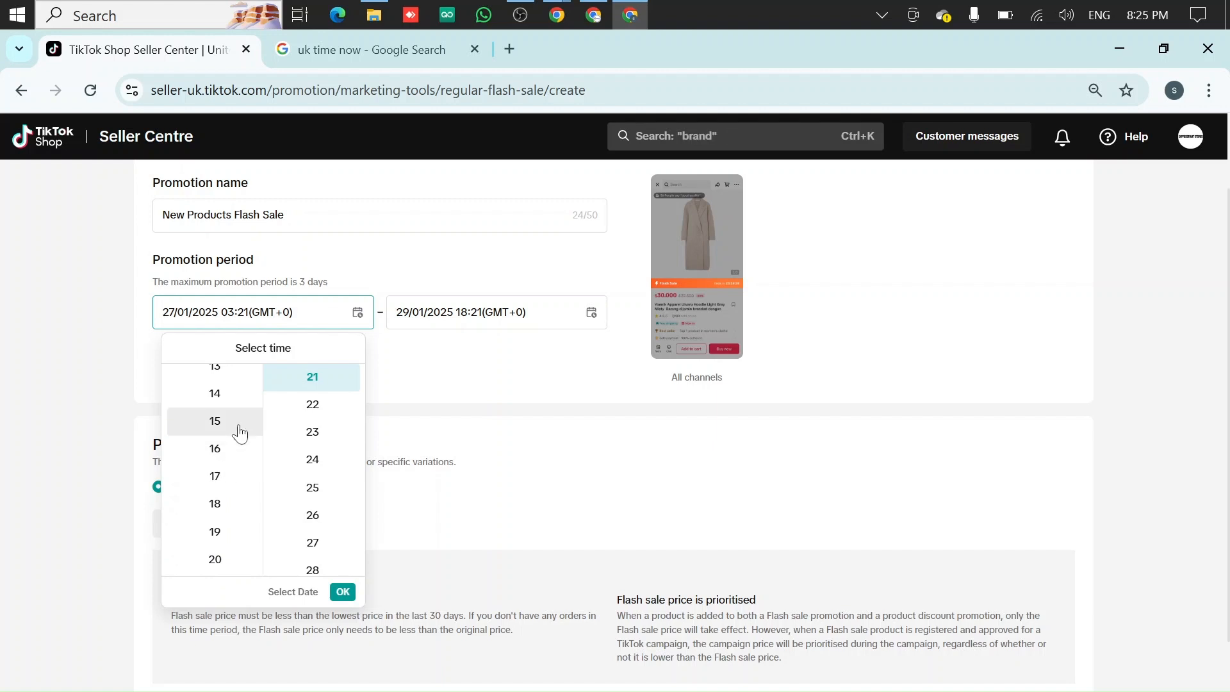
click(240, 433)
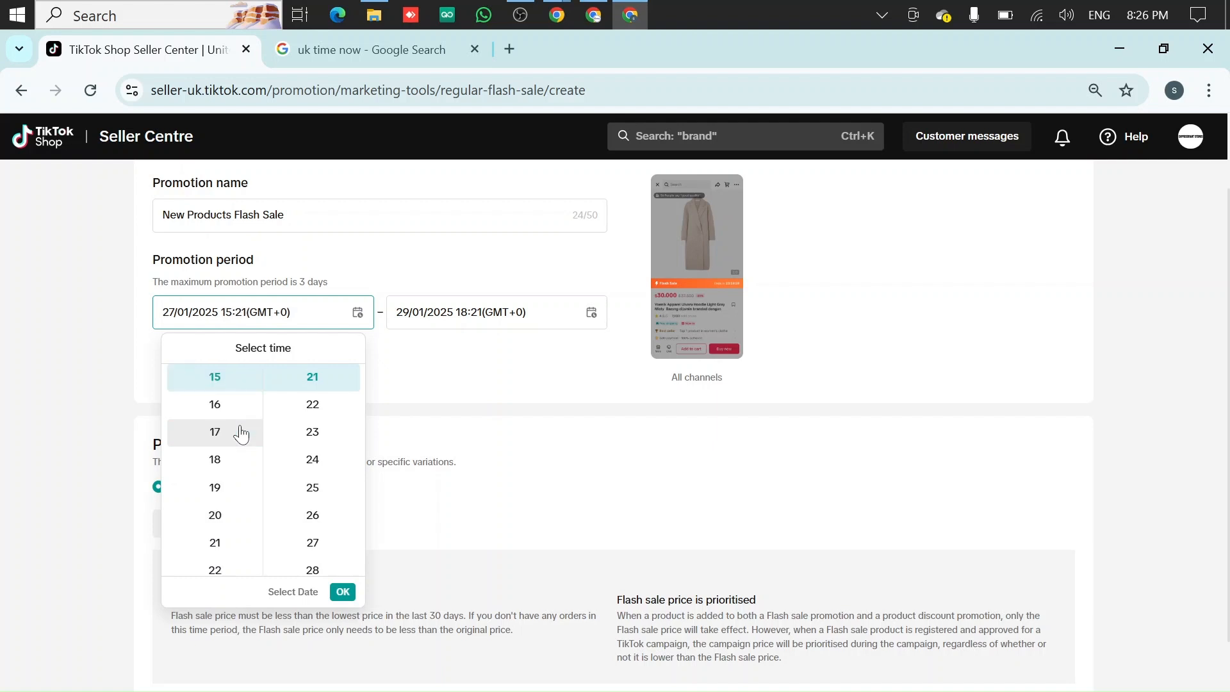
click(255, 410)
scroll(314, 461, up, 9)
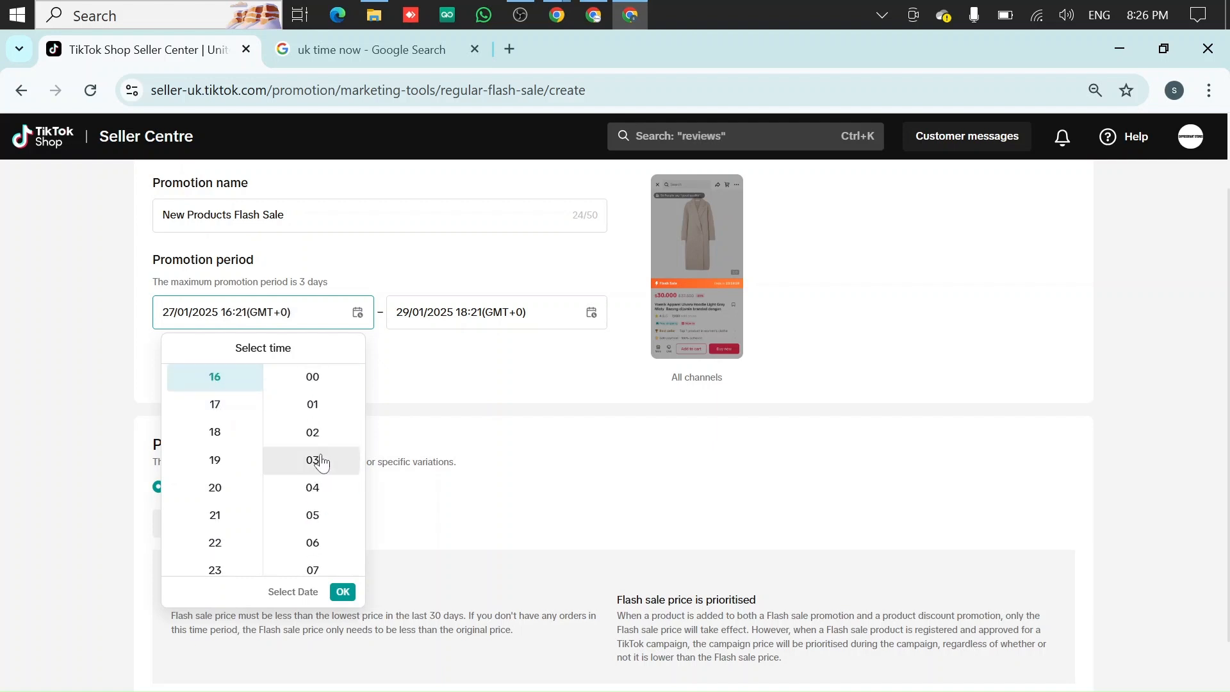
click(320, 380)
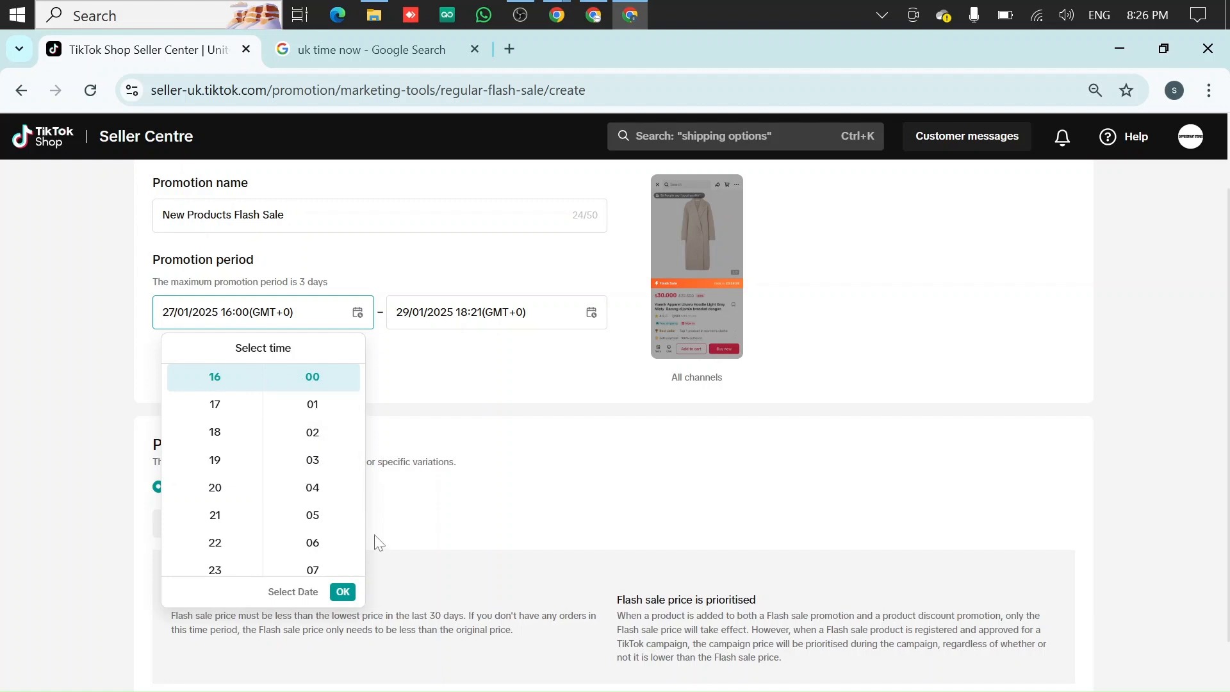
click(343, 592)
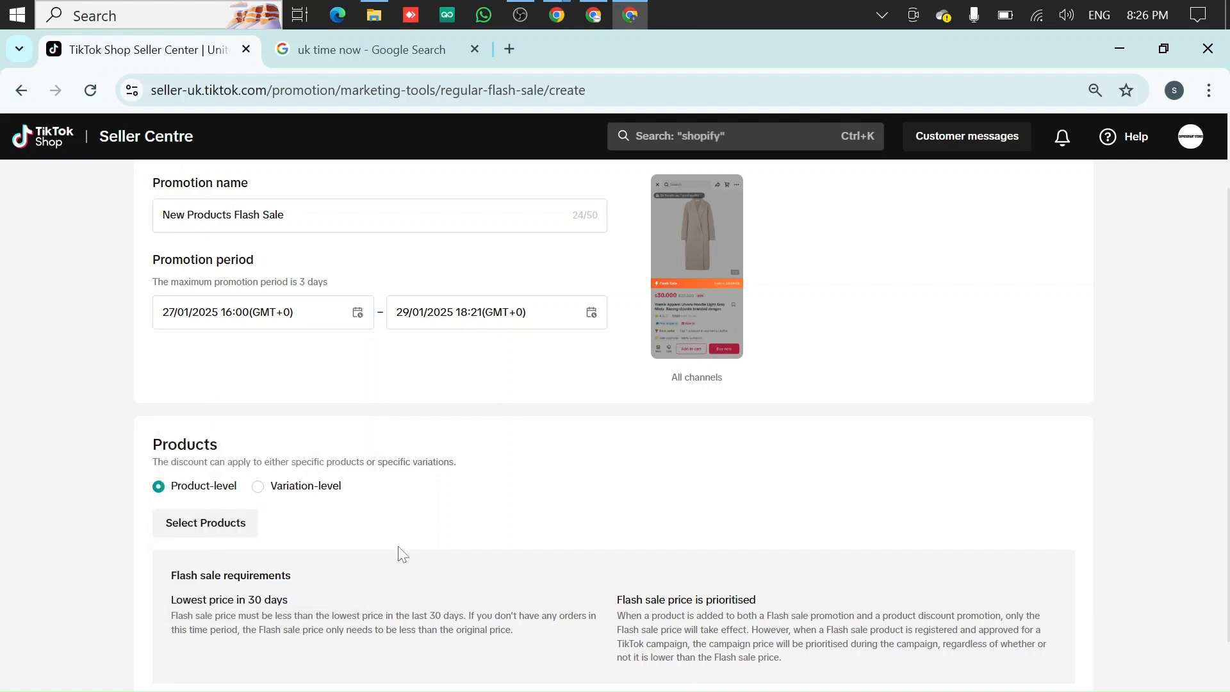
Set the promotion end to 30/01/2025 at 15:59
click(498, 314)
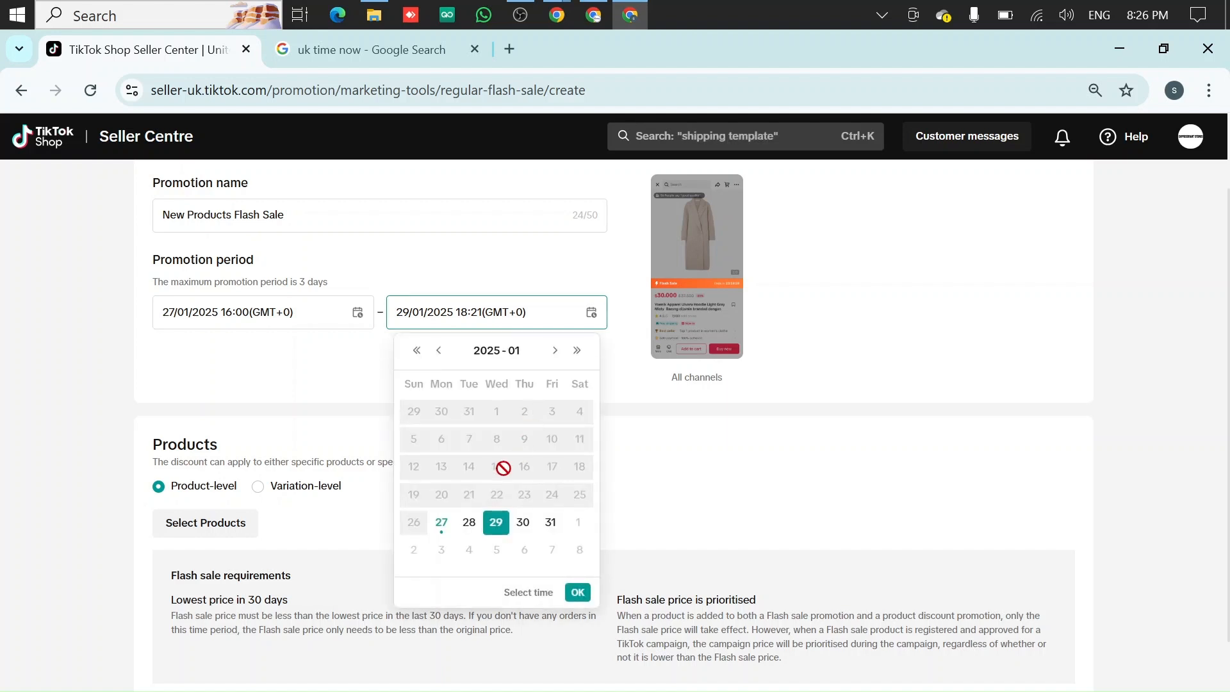
click(525, 531)
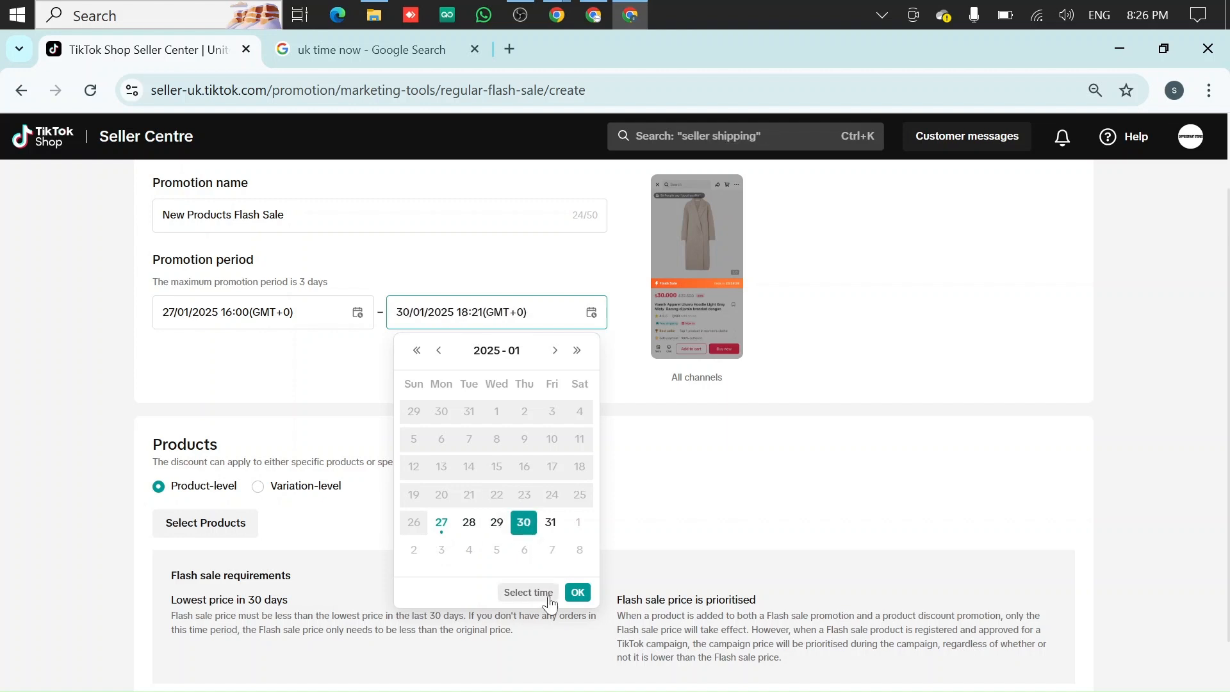
click(528, 592)
scroll(456, 470, up, 3)
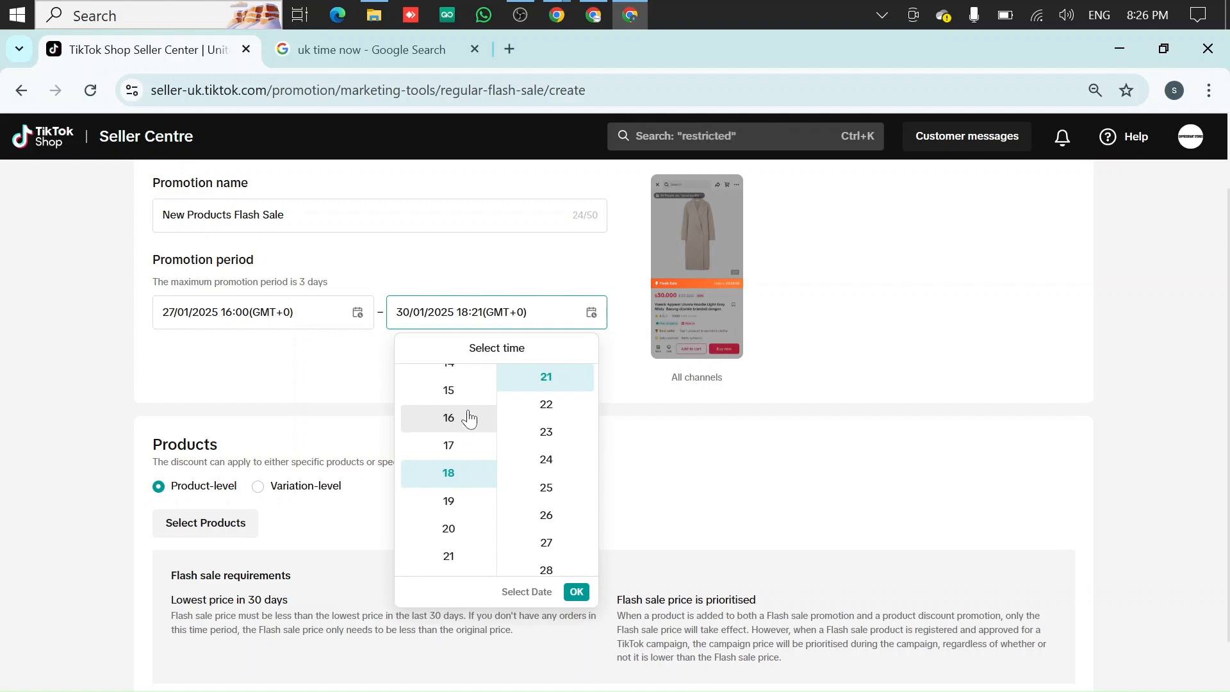
click(466, 419)
click(451, 443)
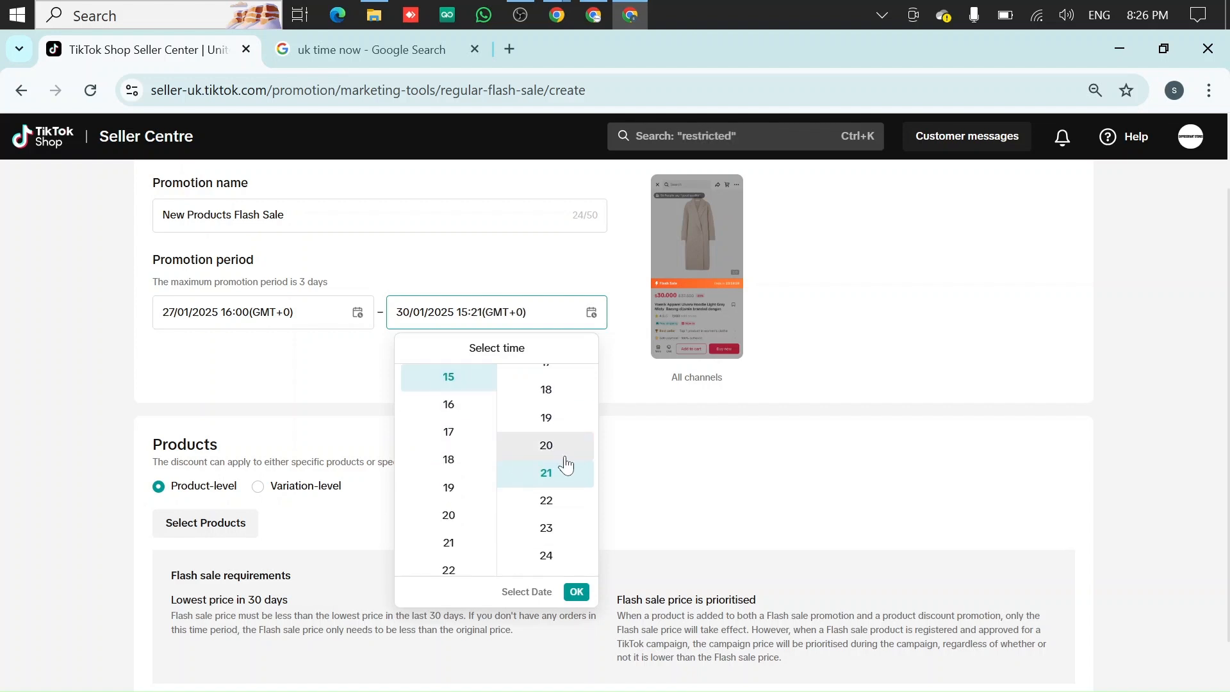
scroll(558, 482, down, 10)
scroll(556, 481, up, 1)
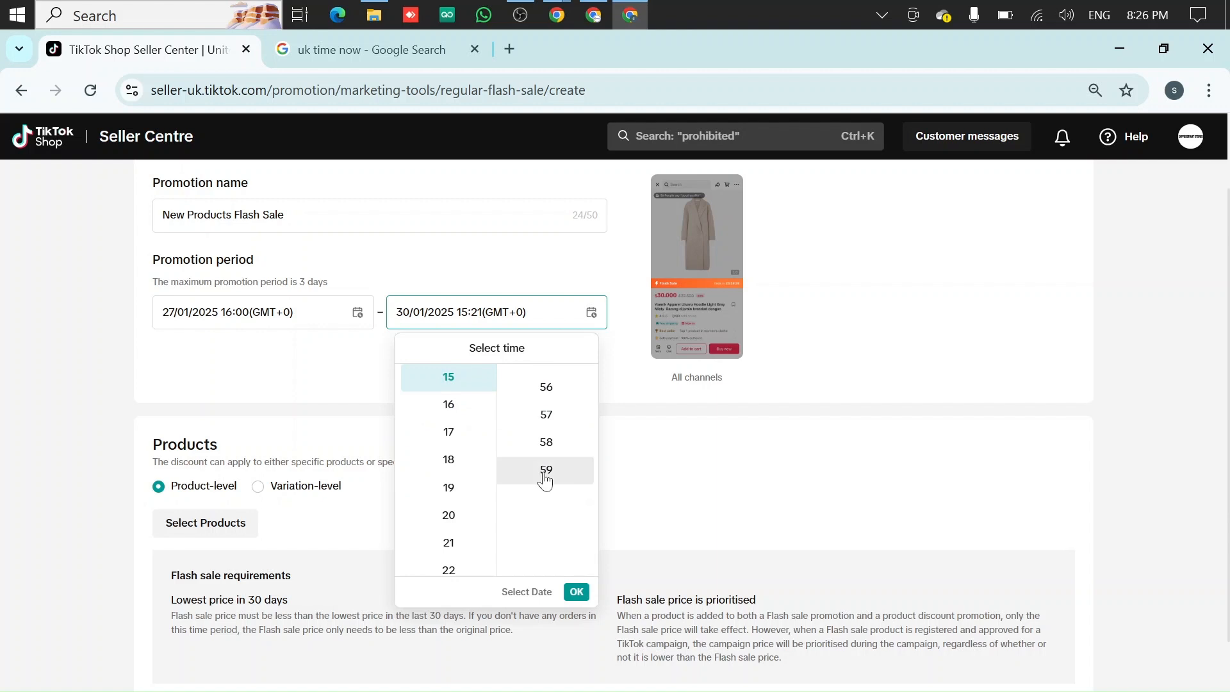
click(546, 472)
click(576, 591)
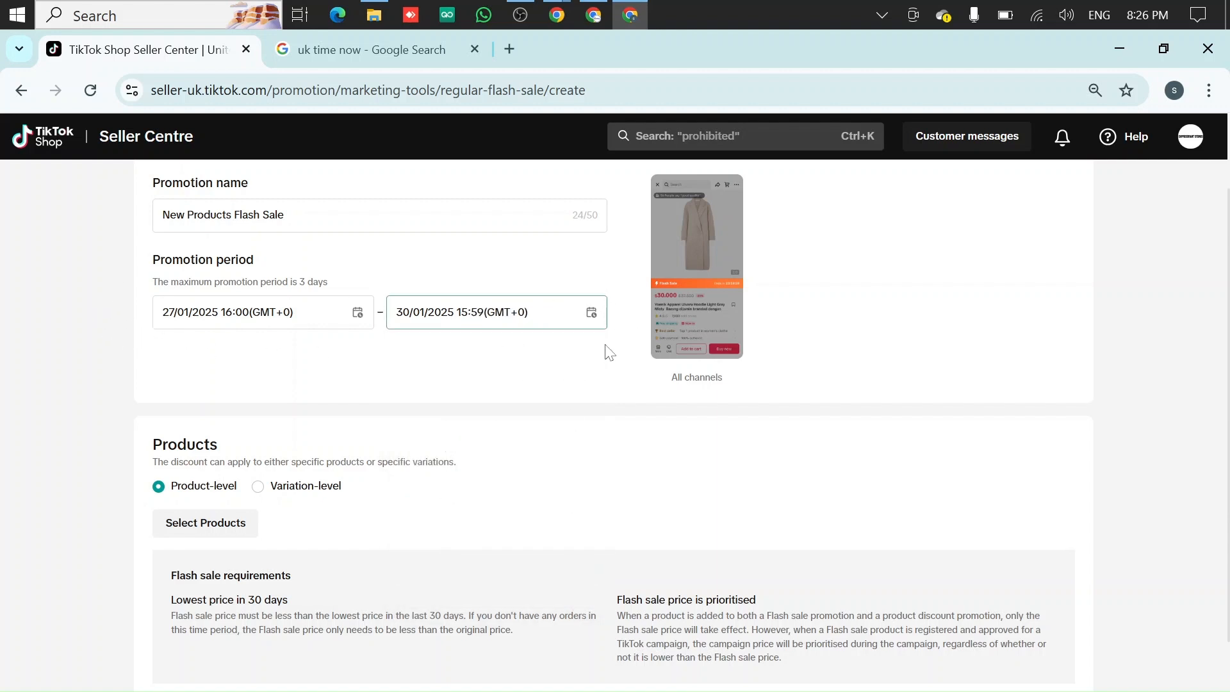
Change the promotion end time to 17:59 on 30/01/2025
click(480, 323)
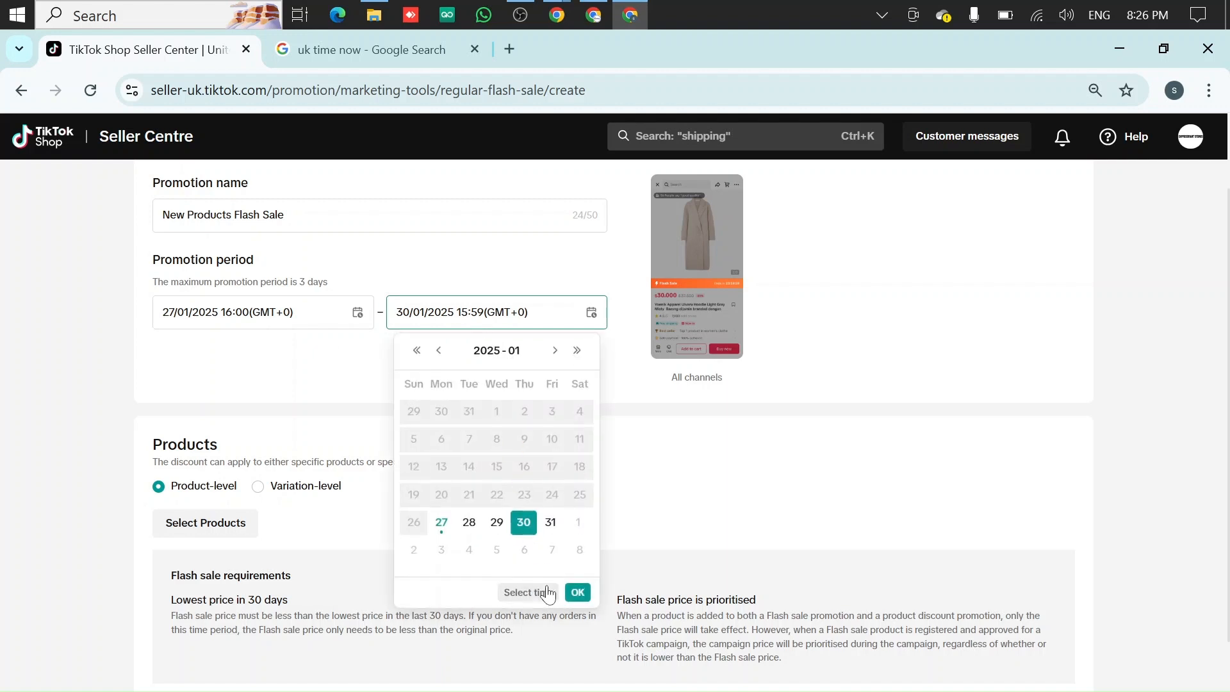
click(529, 592)
click(488, 436)
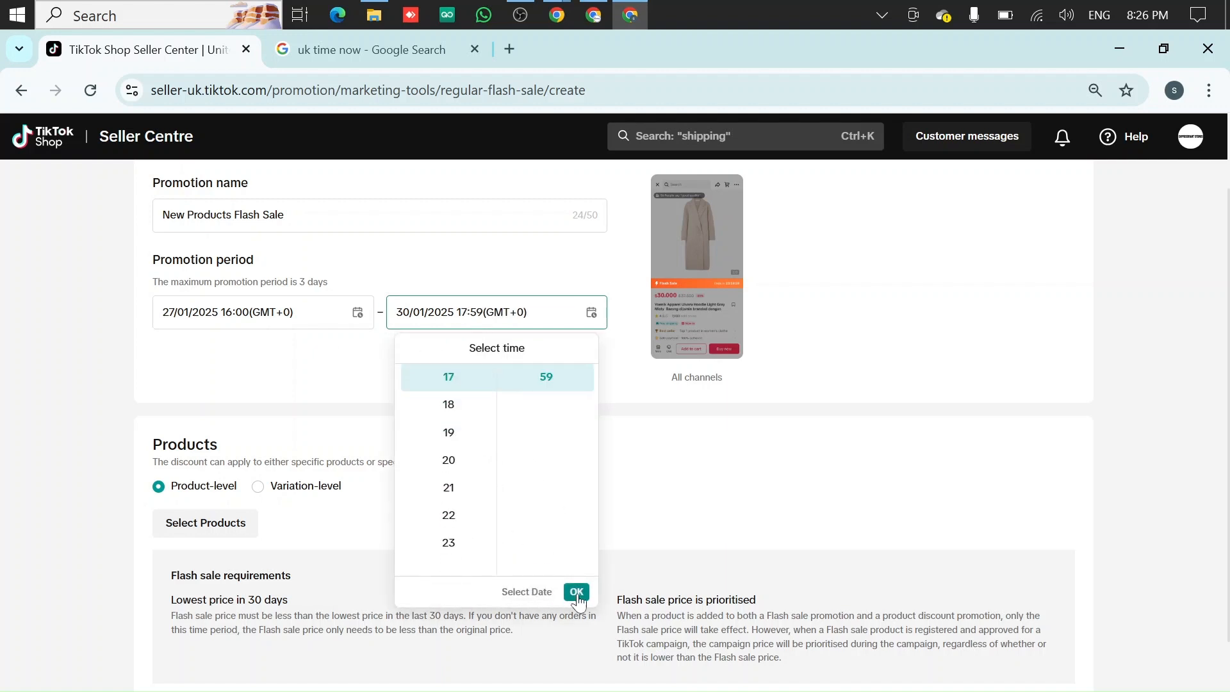
click(576, 592)
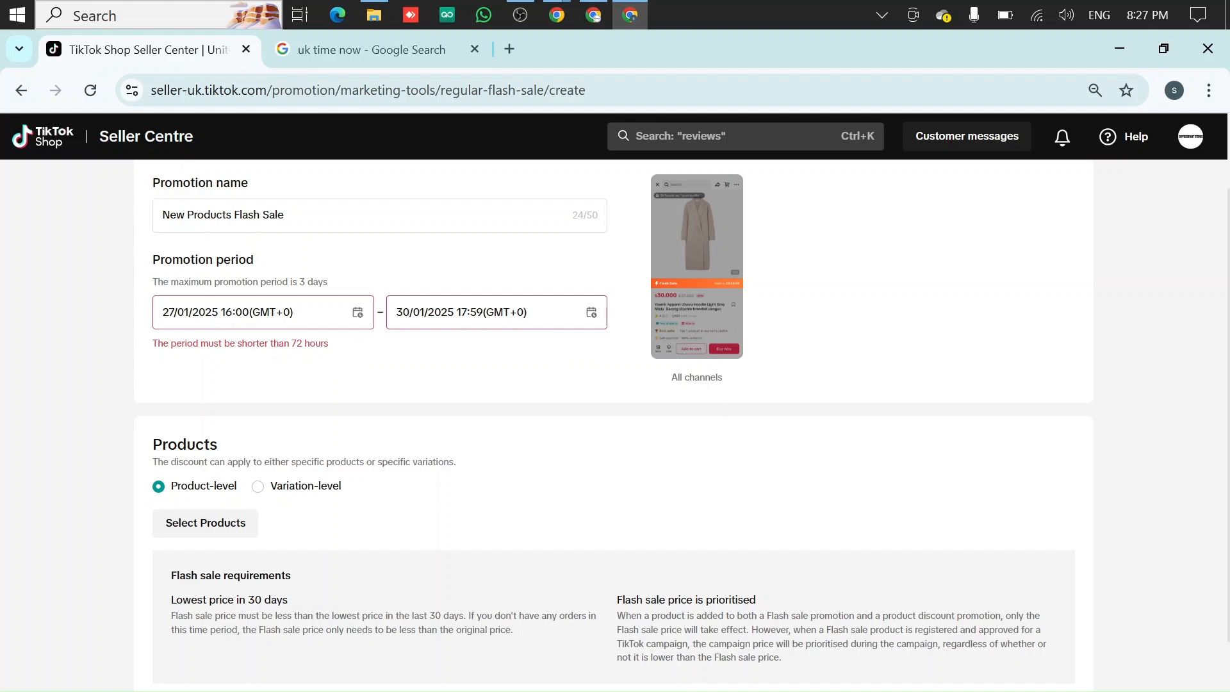
Set the promotion end time back to 15:59 on 30/01/2025
click(563, 317)
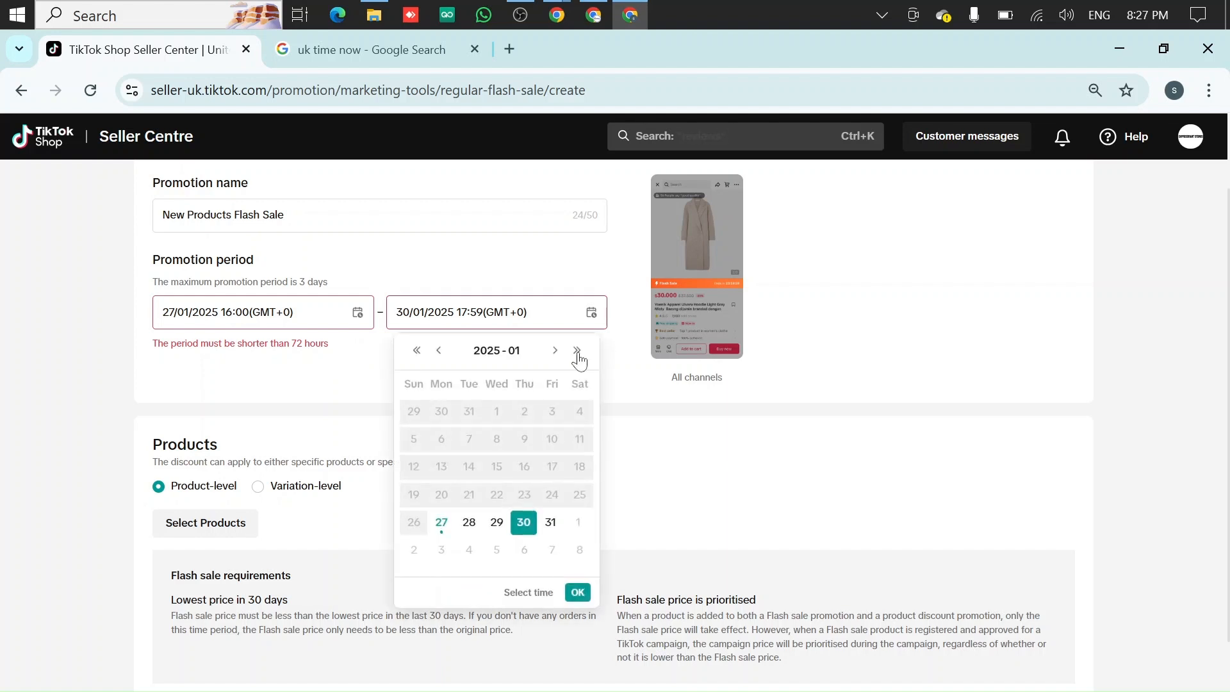
click(541, 591)
scroll(464, 427, up, 2)
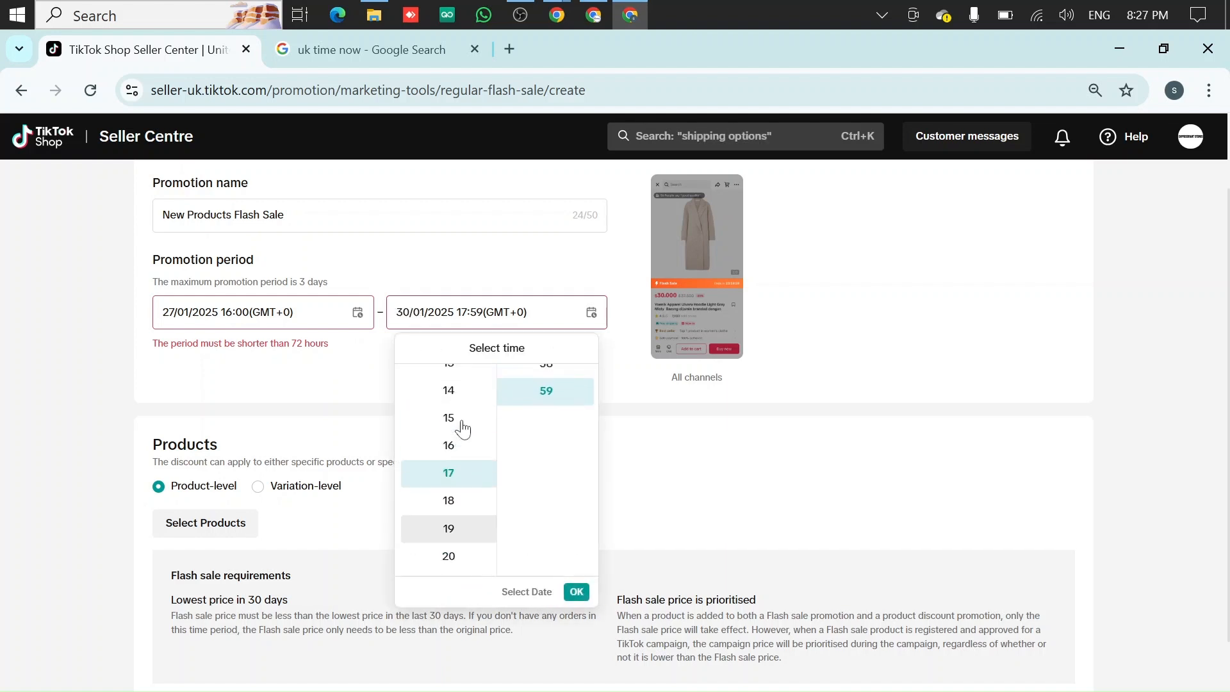
click(462, 420)
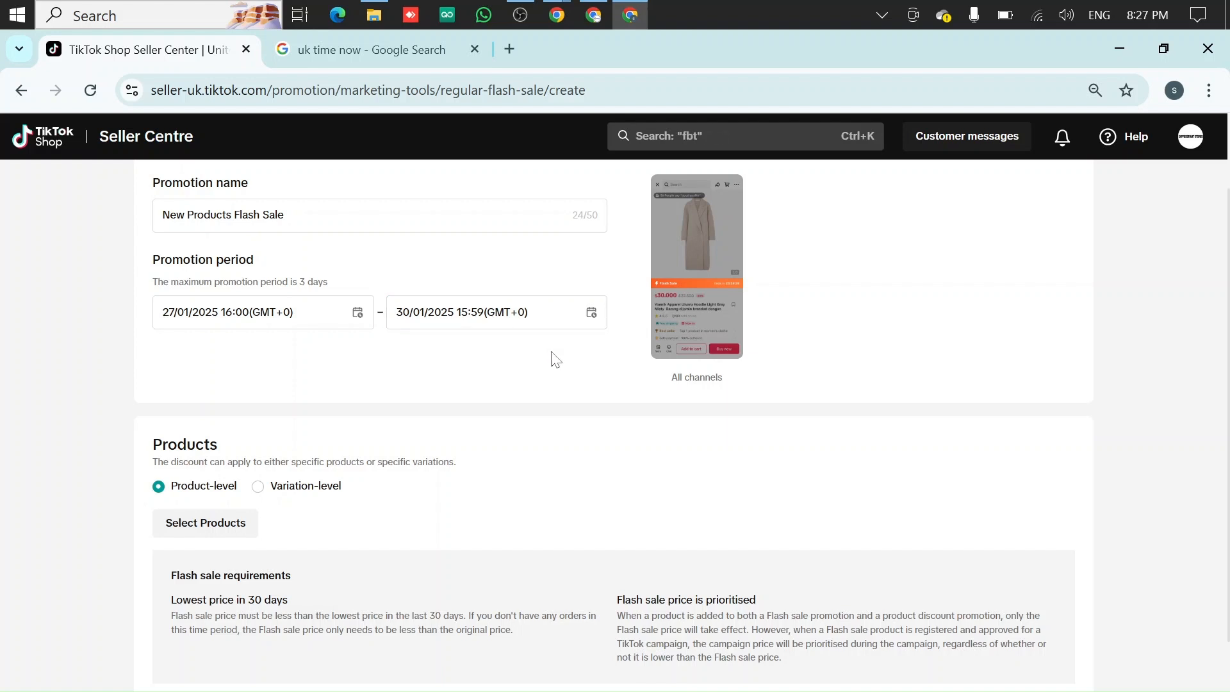
Open the product selection dialog and browse the list of available products
scroll(469, 365, down, 1)
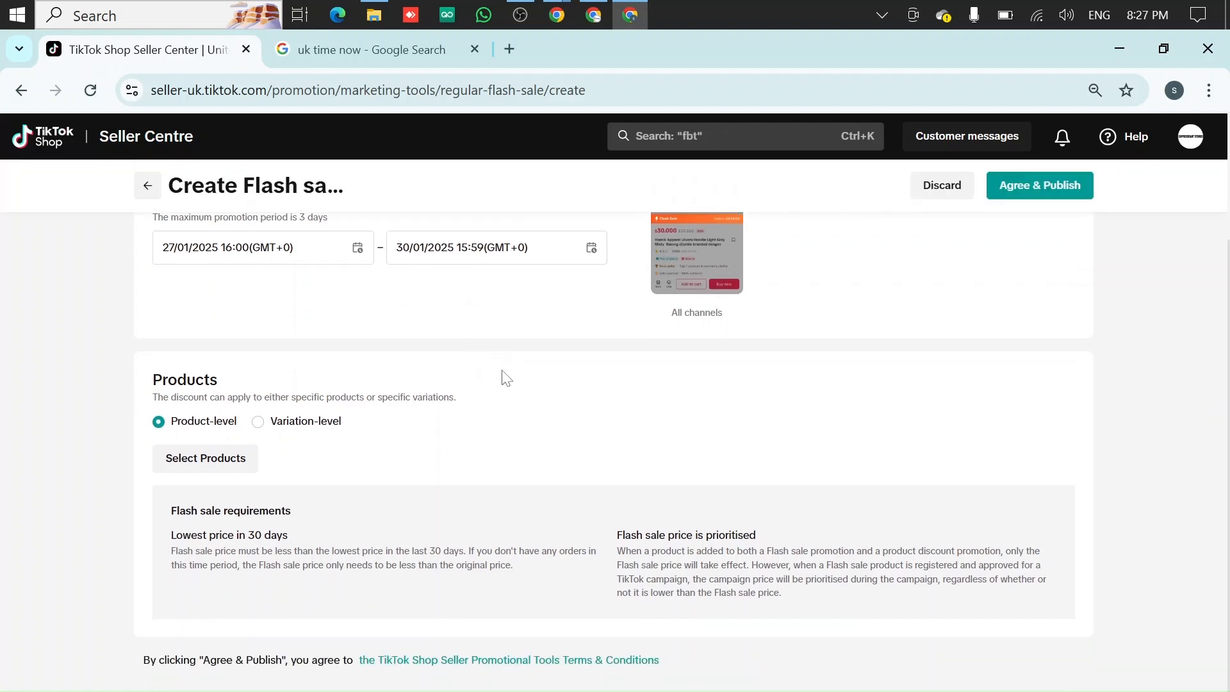
click(174, 460)
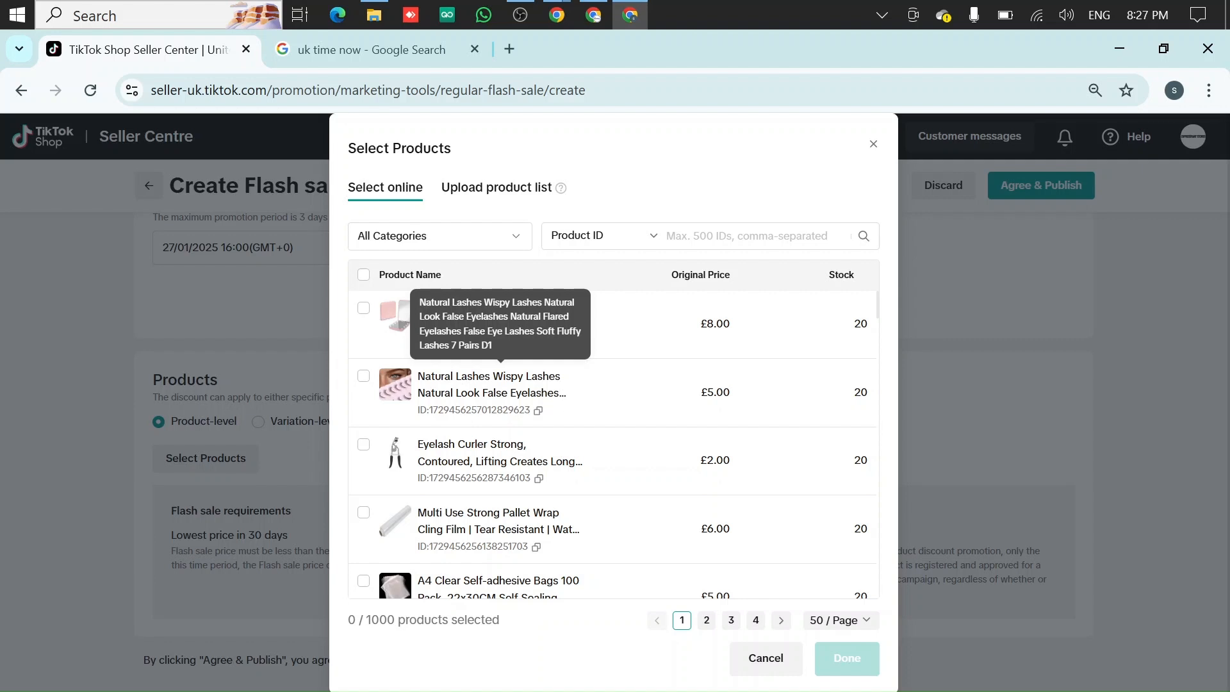
click(600, 244)
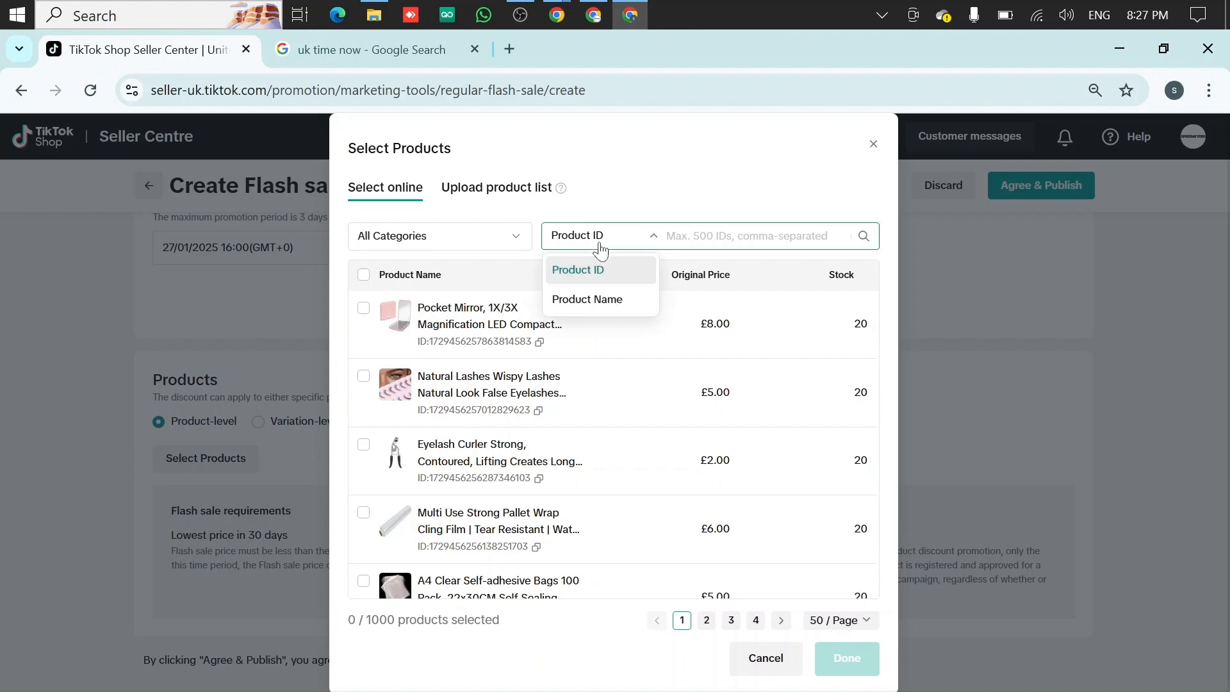
click(601, 249)
scroll(529, 405, down, 2)
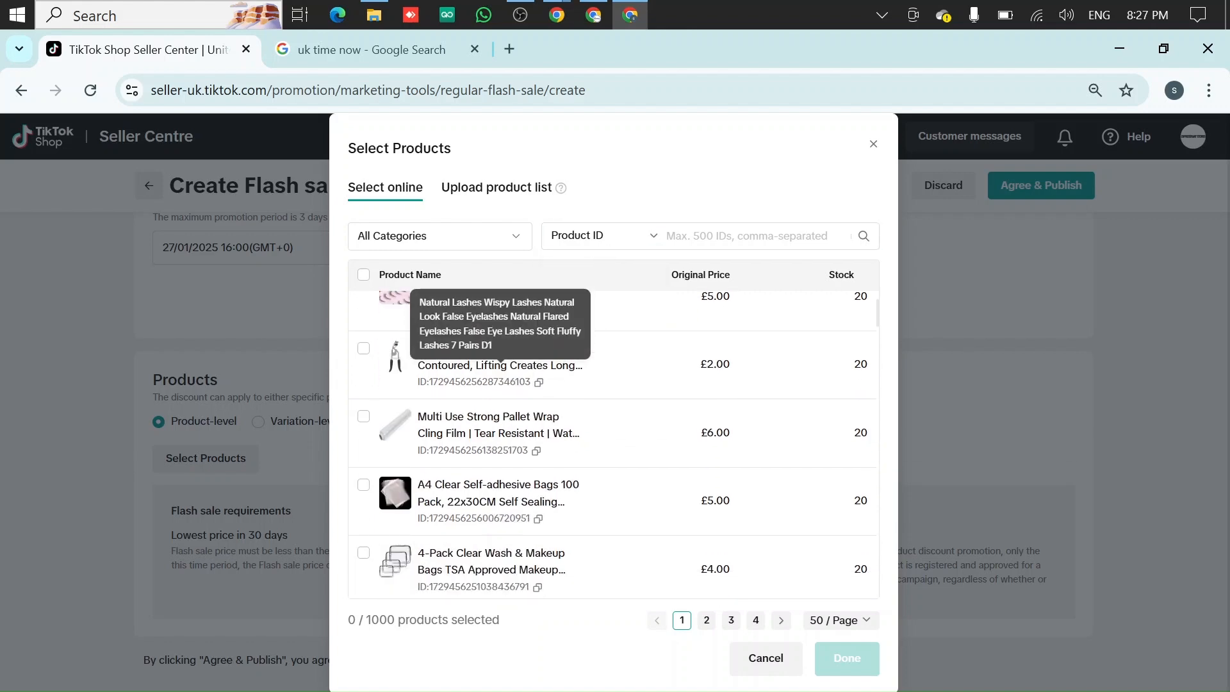
scroll(526, 401, down, 5)
scroll(526, 400, up, 8)
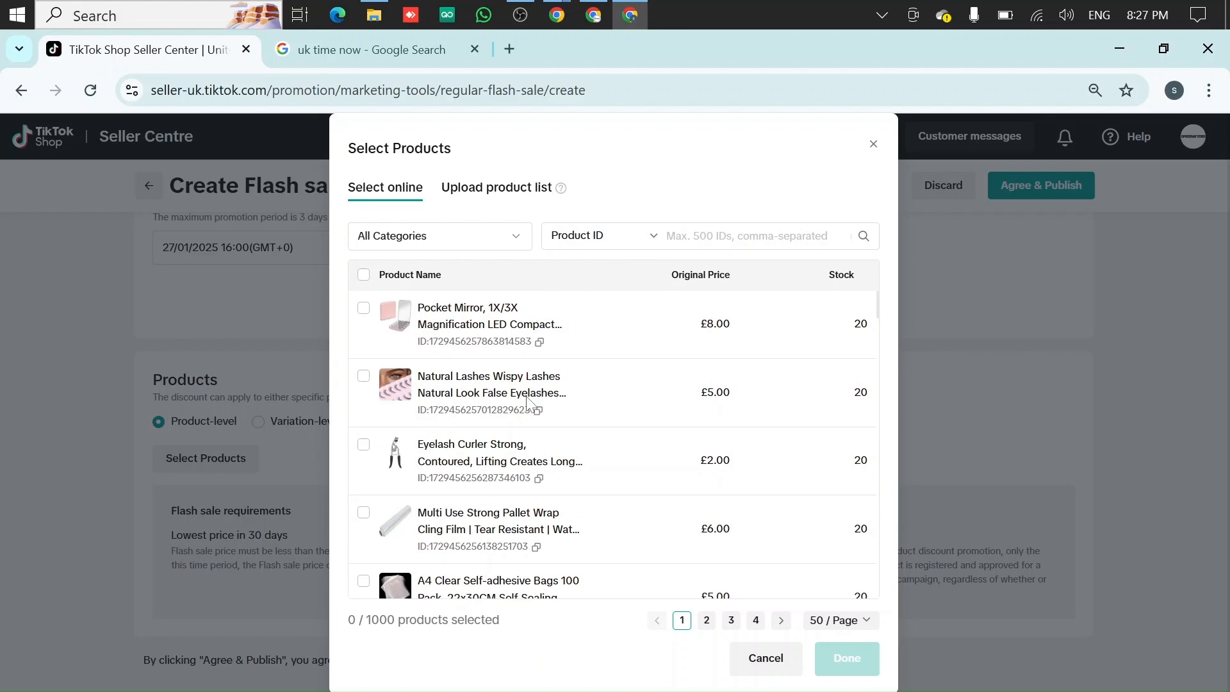
scroll(527, 402, down, 7)
scroll(526, 401, up, 8)
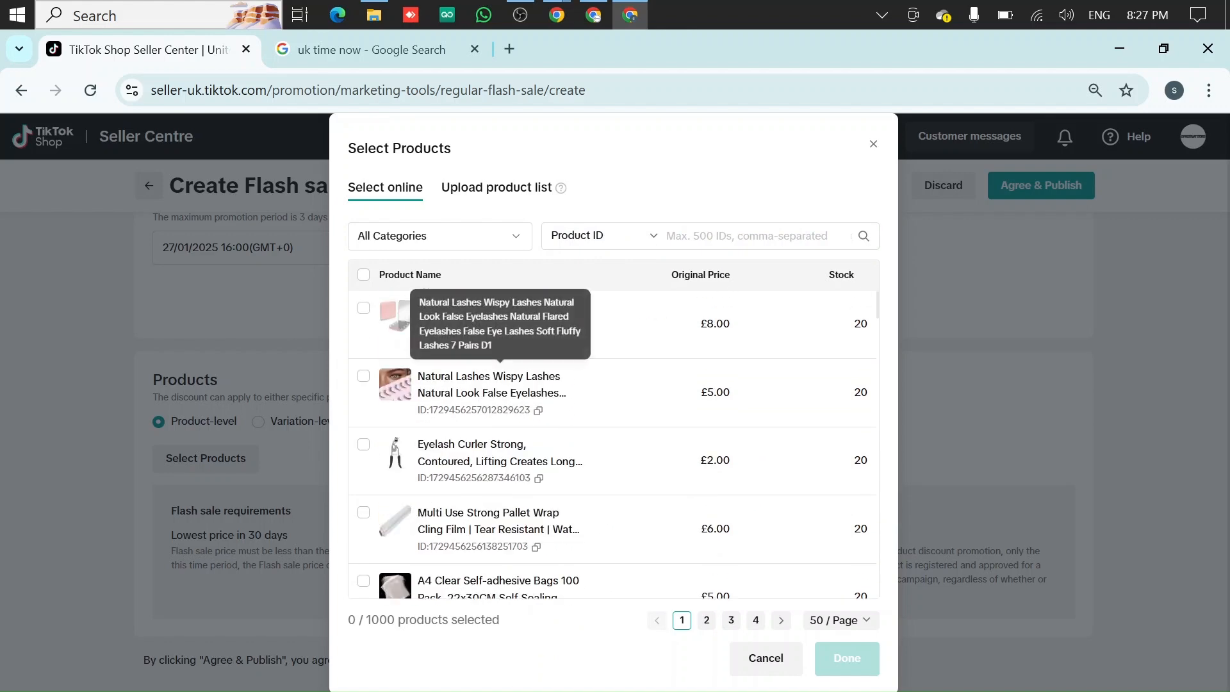
Switch the product search to search by Product Name
click(622, 251)
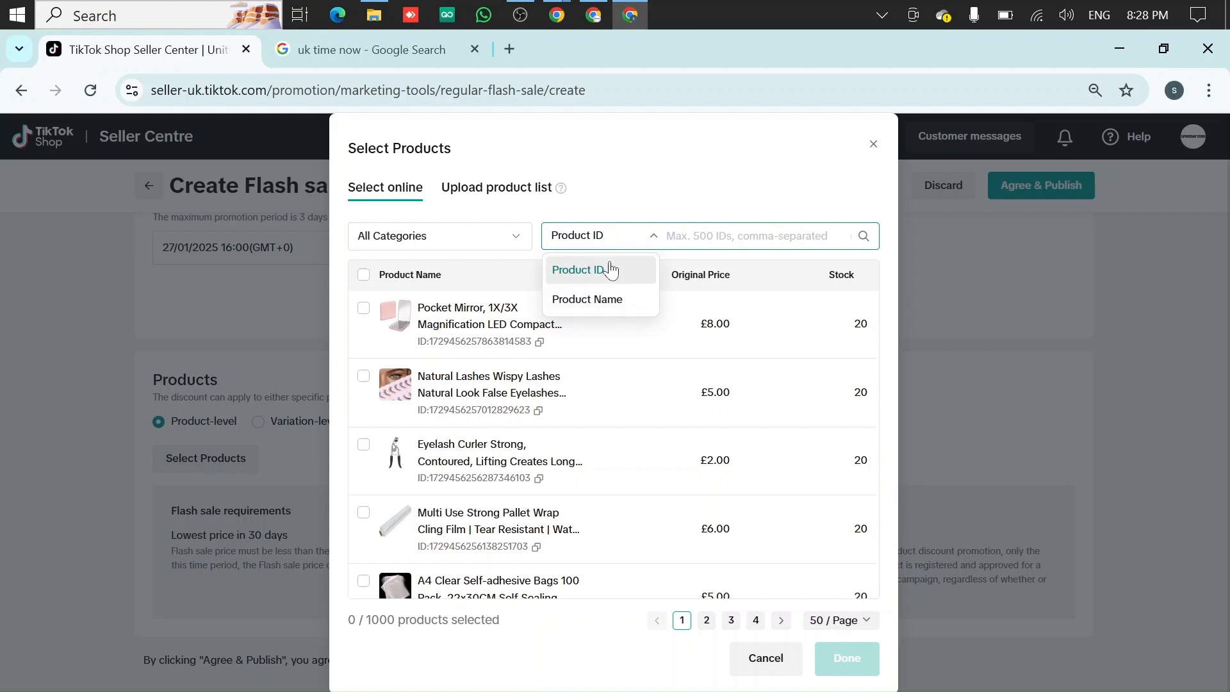
click(625, 213)
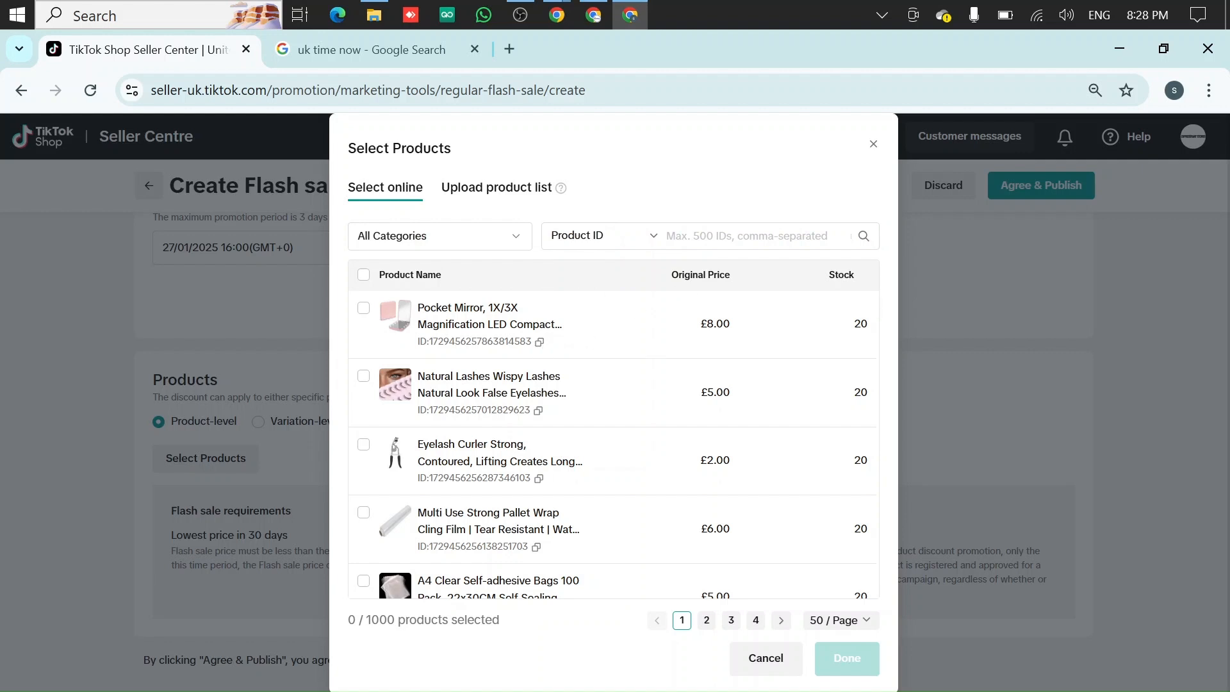
click(724, 237)
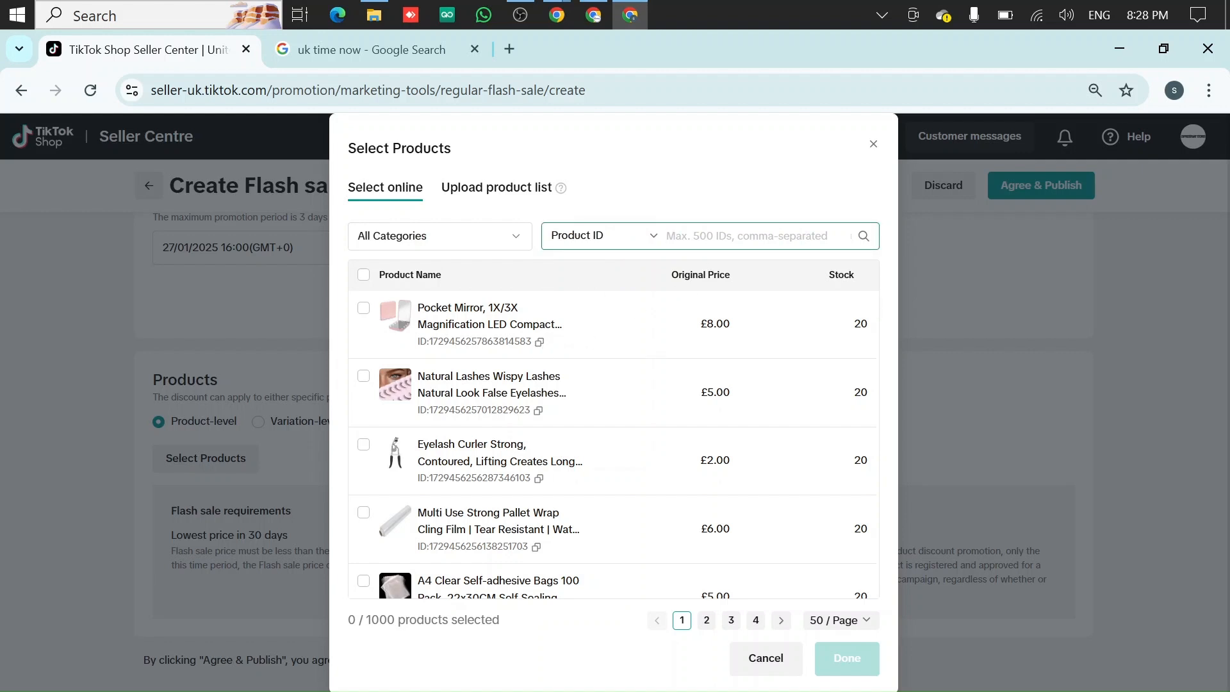
click(583, 242)
click(586, 296)
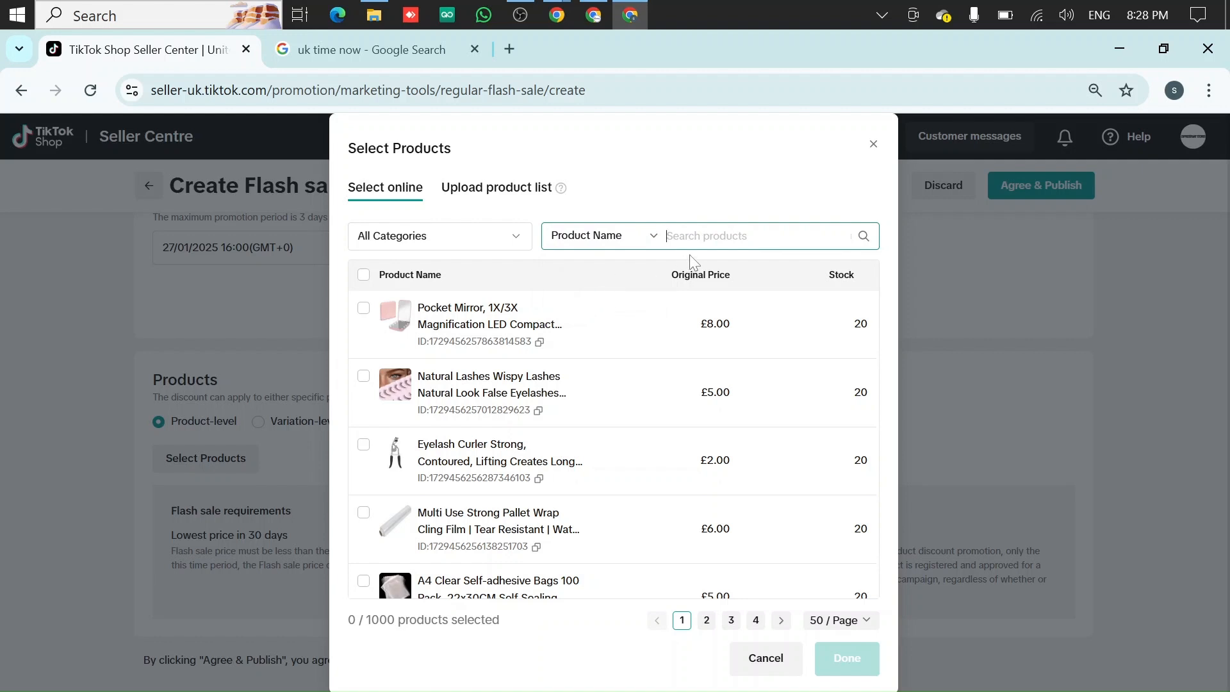
Select the Pocket Mirror, Natural Lashes, Eyelash Curler, Pallet Wrap and A4 Self-adhesive Bags products and confirm the selection
click(698, 237)
click(364, 309)
click(364, 378)
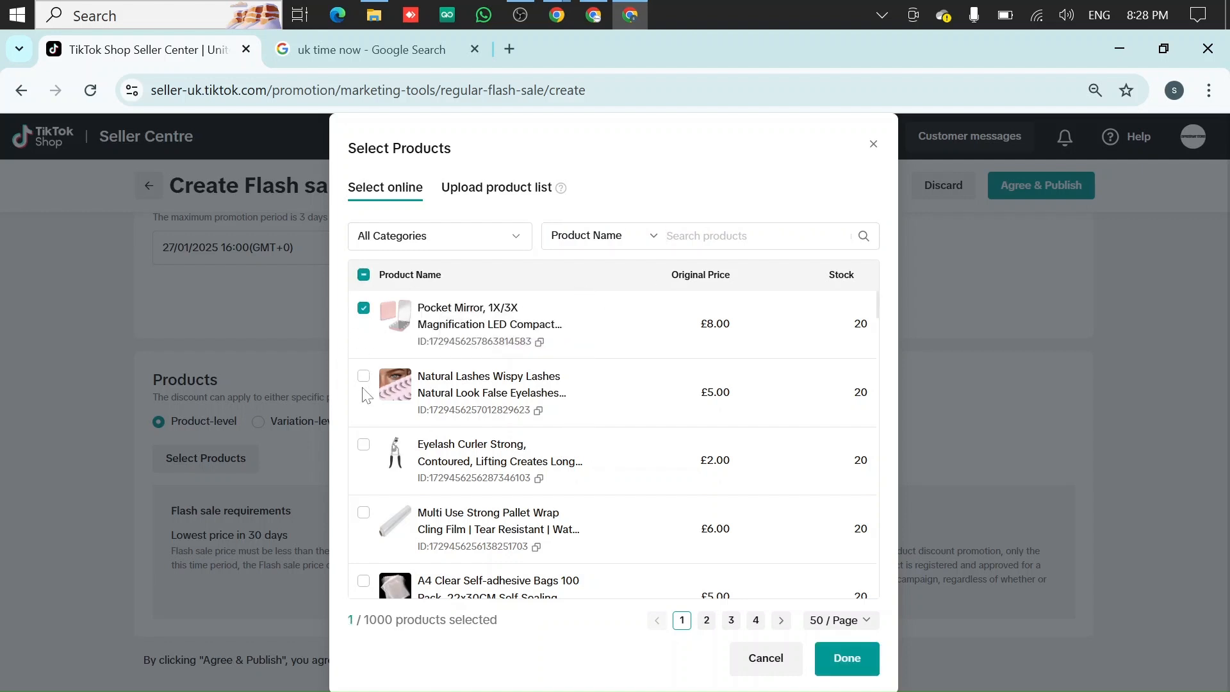
click(363, 446)
click(363, 520)
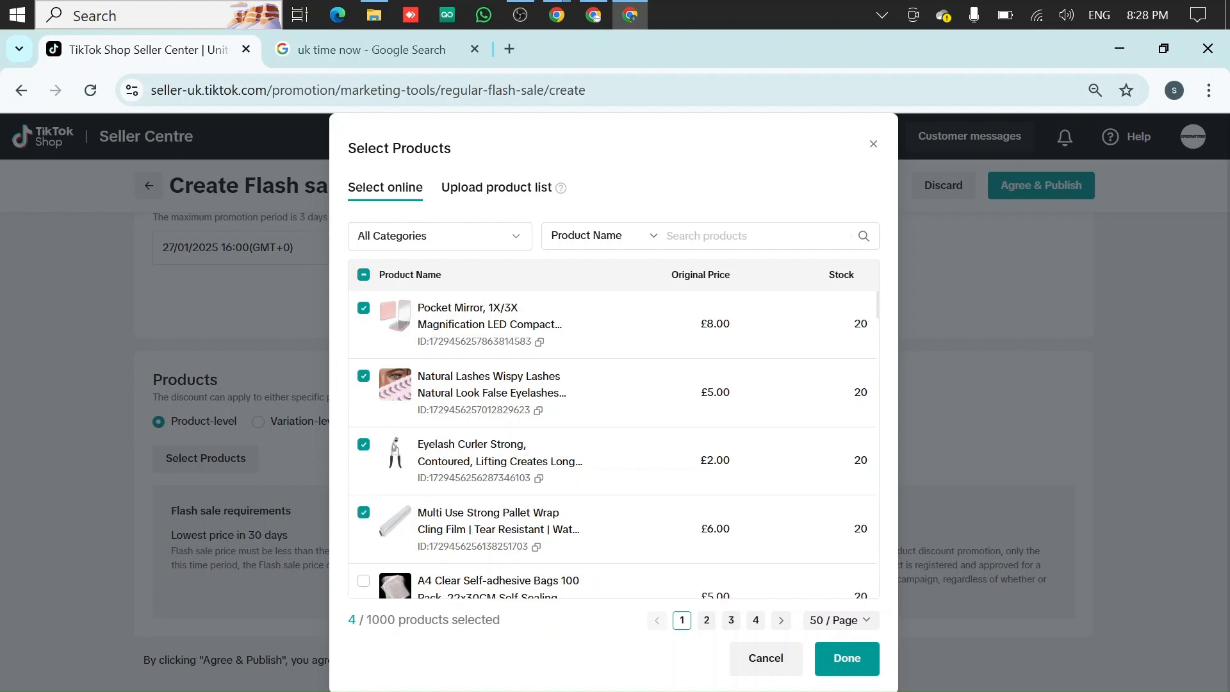
scroll(363, 506, down, 2)
click(570, 482)
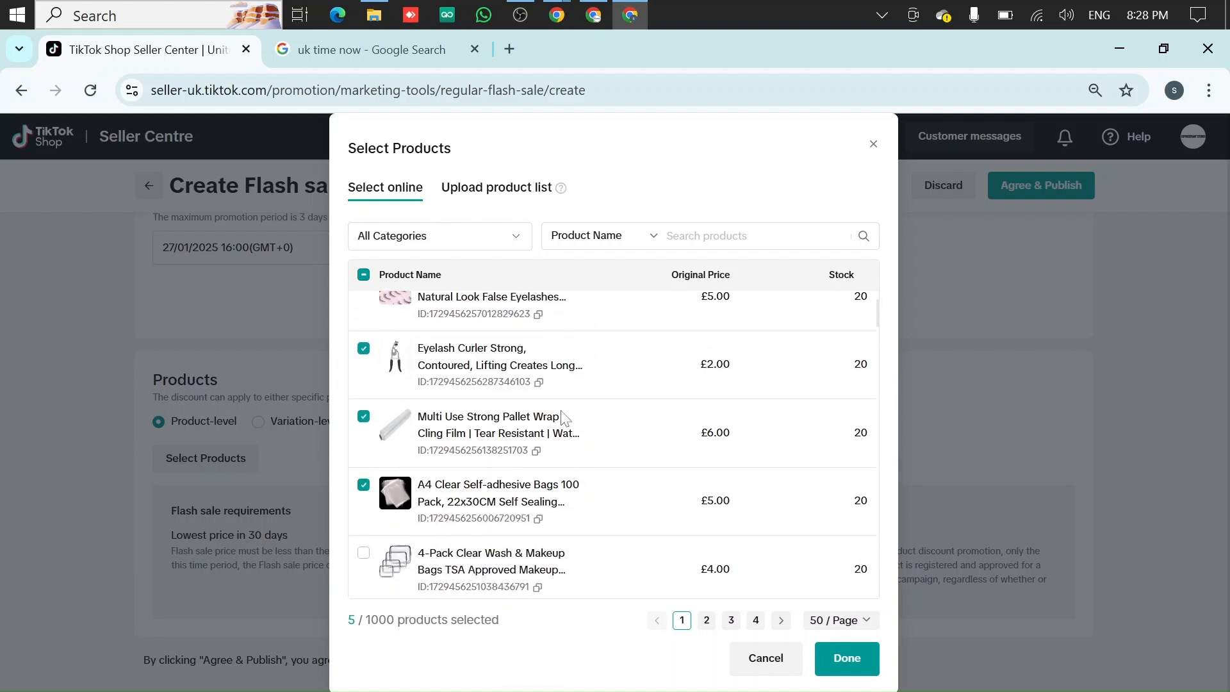
scroll(643, 442, up, 2)
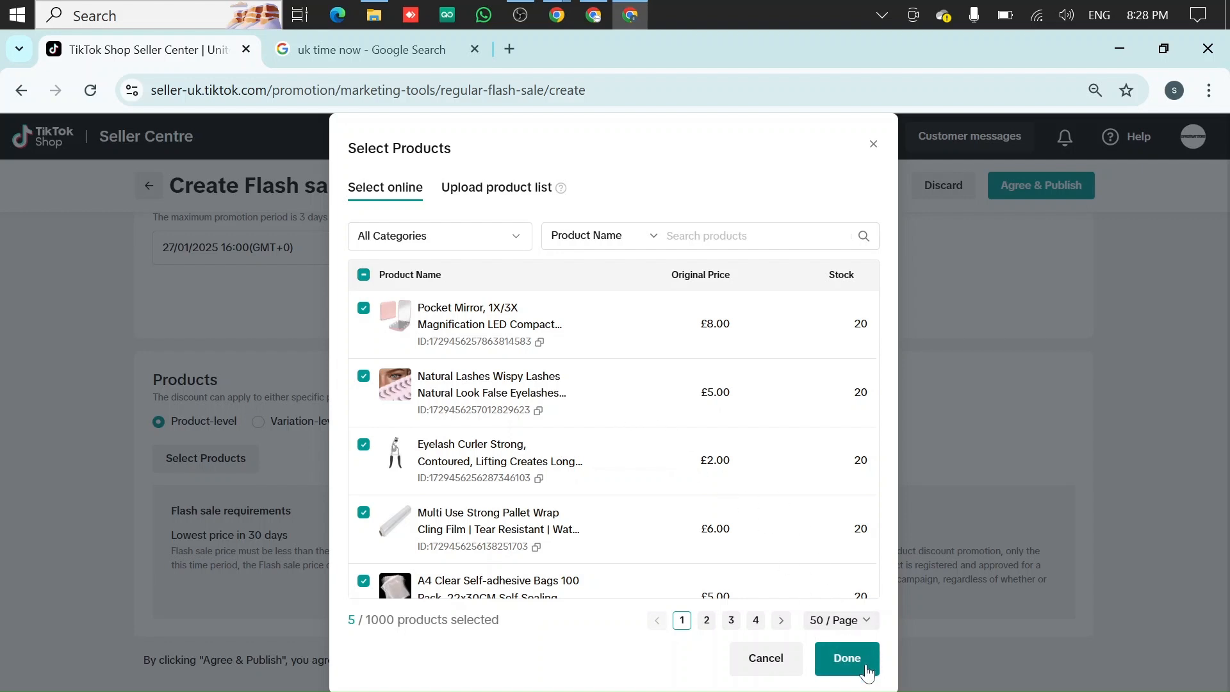
click(847, 658)
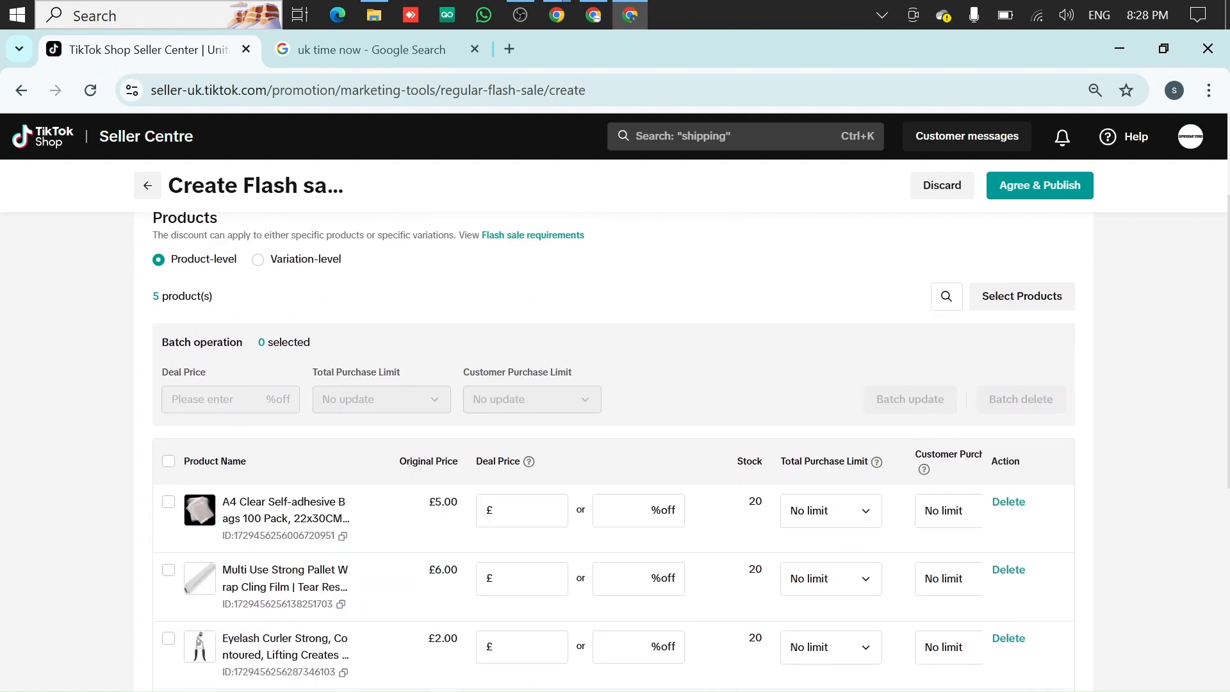
Set the A4 Clear Self-adhesive Bags deal price to 50% off
scroll(666, 368, down, 4)
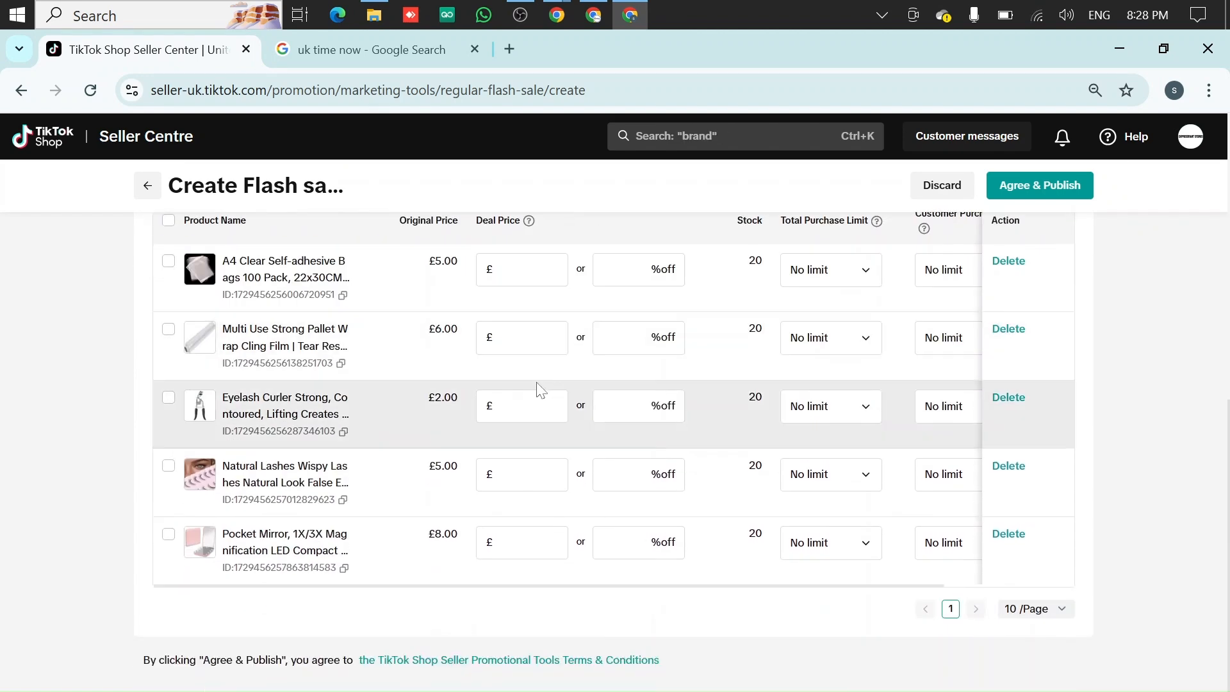
scroll(355, 425, up, 4)
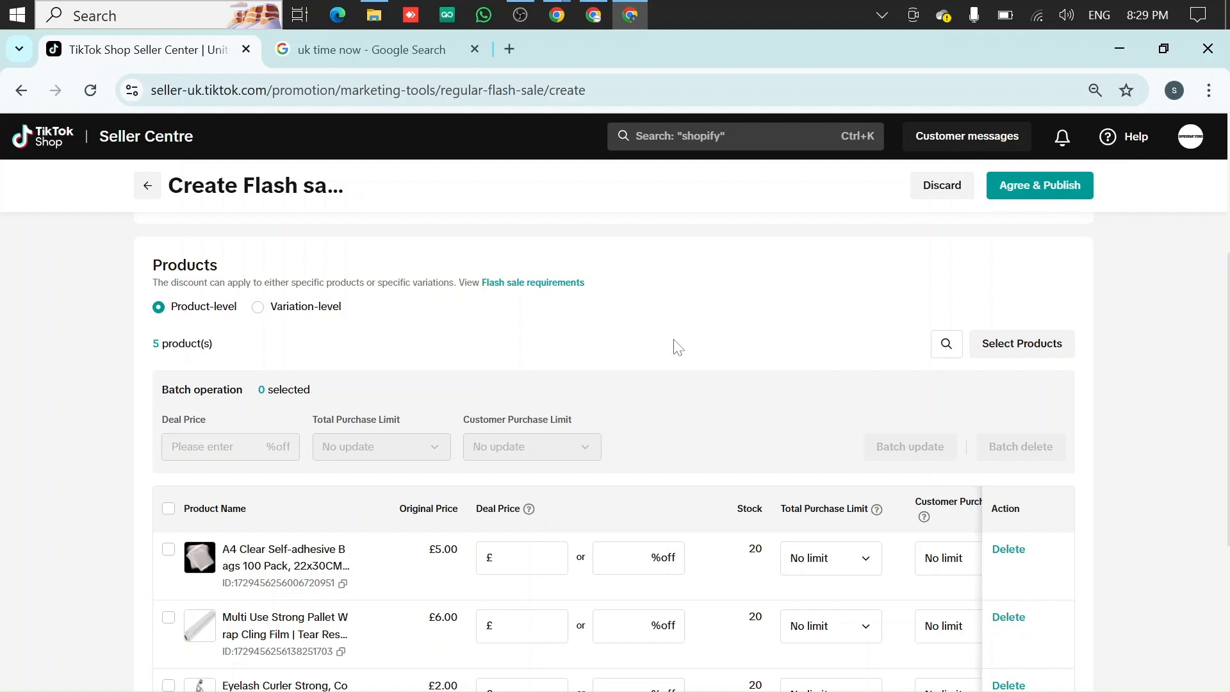
scroll(678, 348, down, 3)
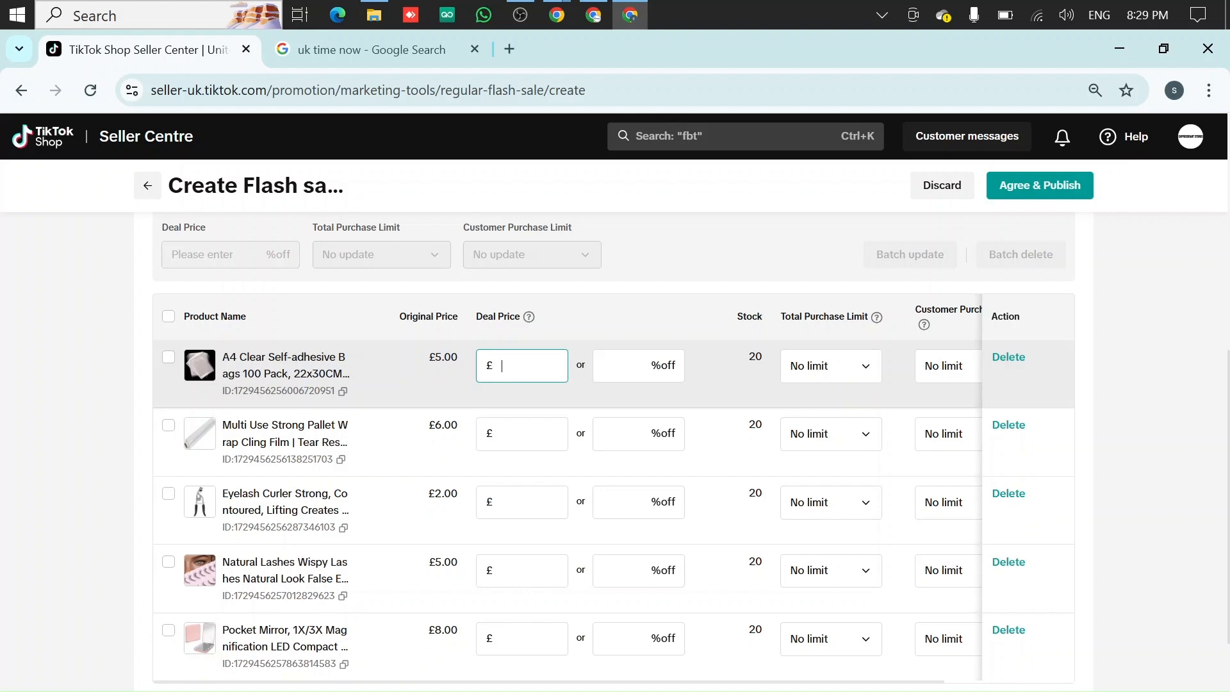
double_click(443, 357)
click(522, 365)
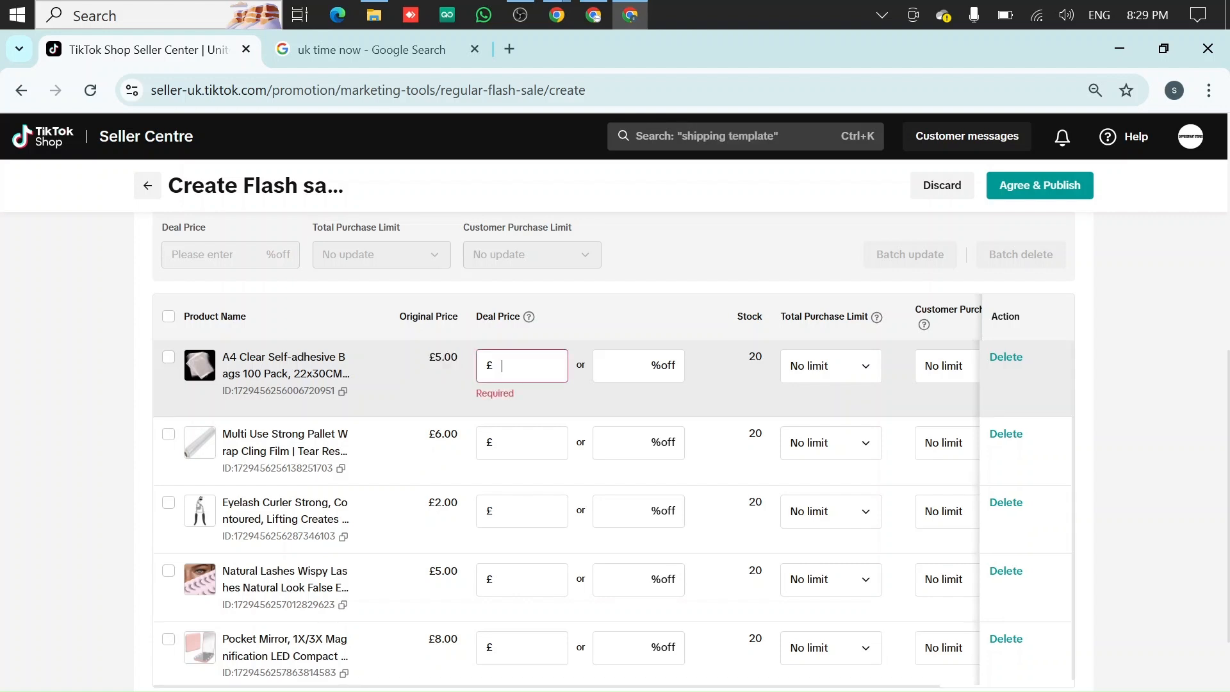
click(602, 375)
text(50)
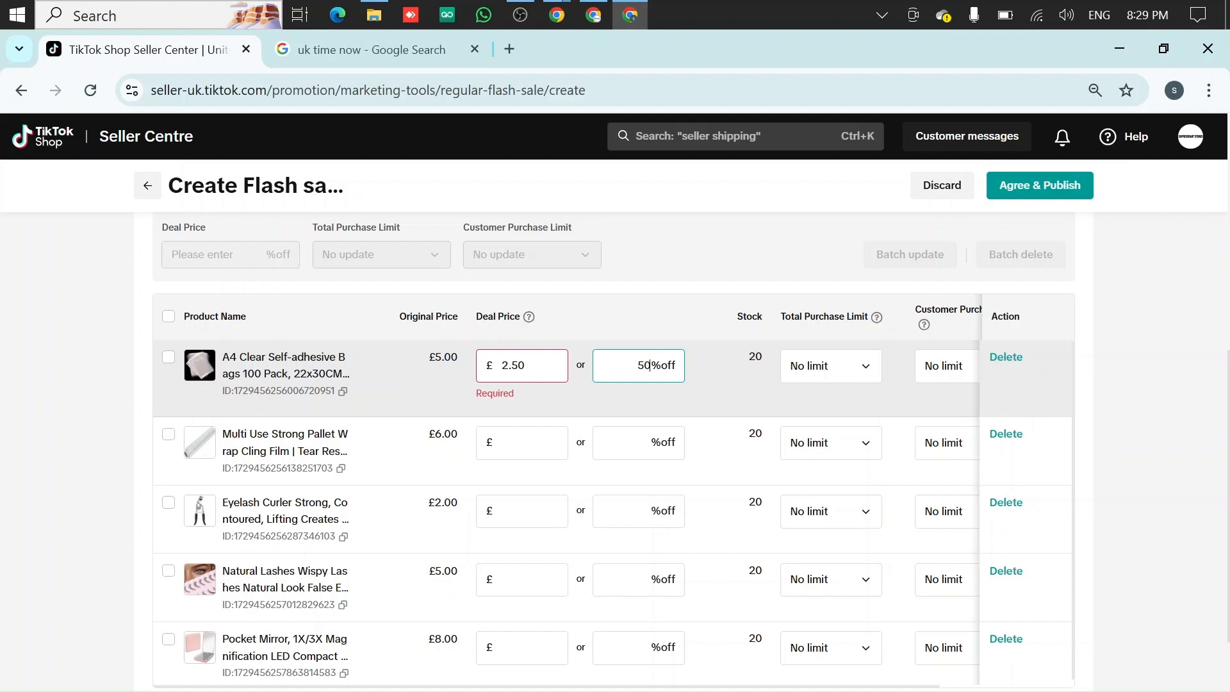
Set the Pallet Wrap deal to 40% off and the Eyelash Curler deal to 60% off
double_click(513, 365)
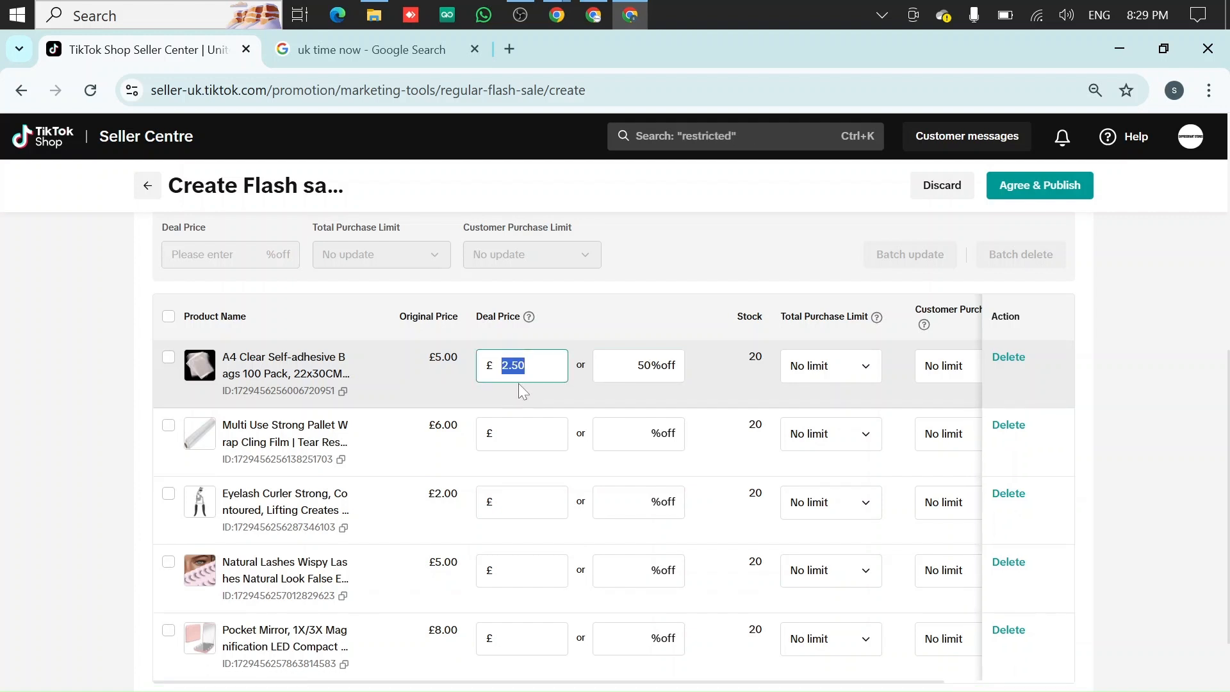
click(641, 434)
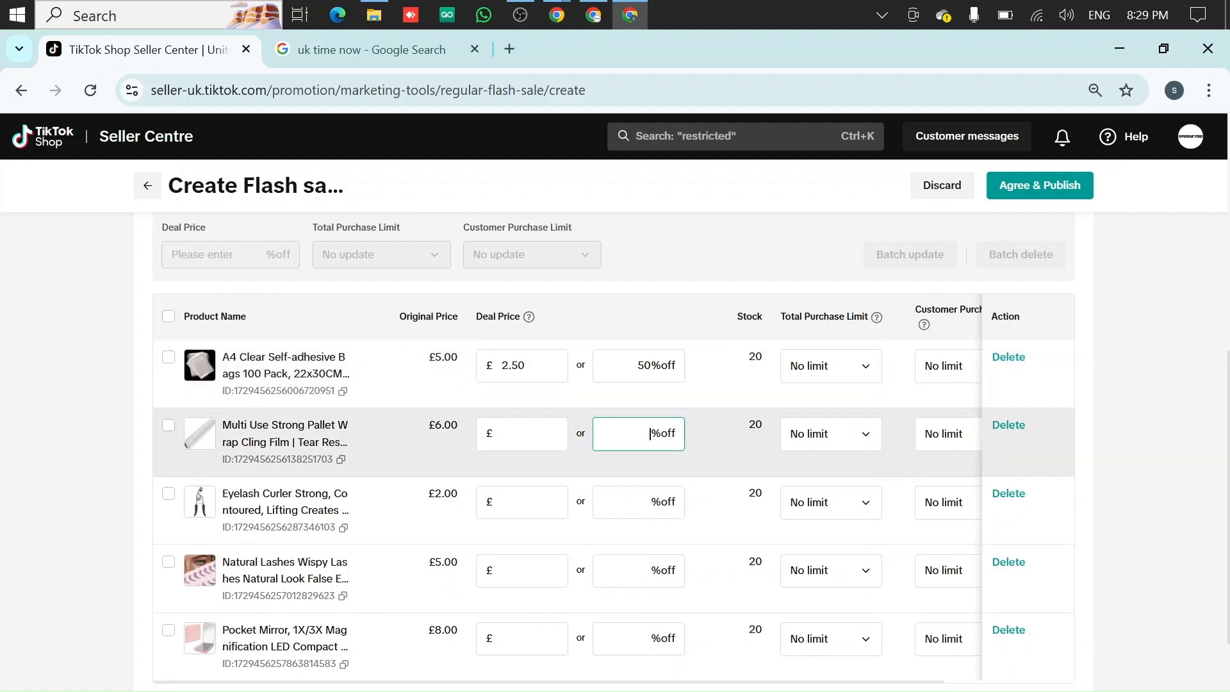
text(40)
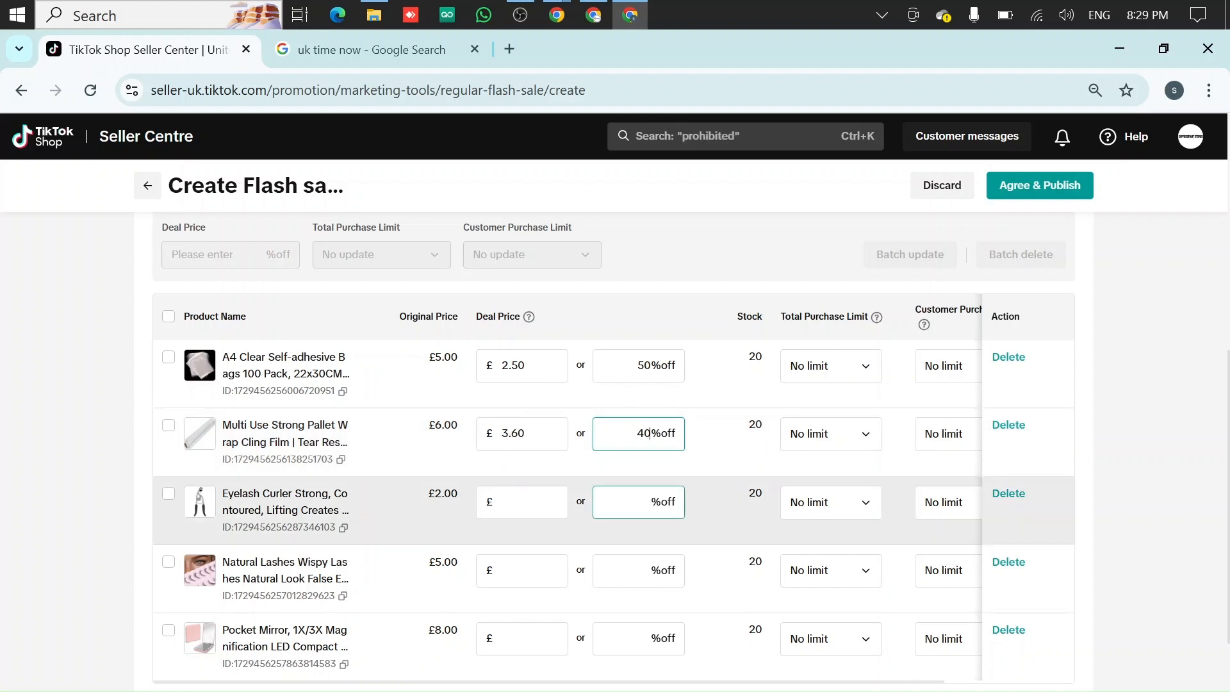
click(652, 506)
text(60)
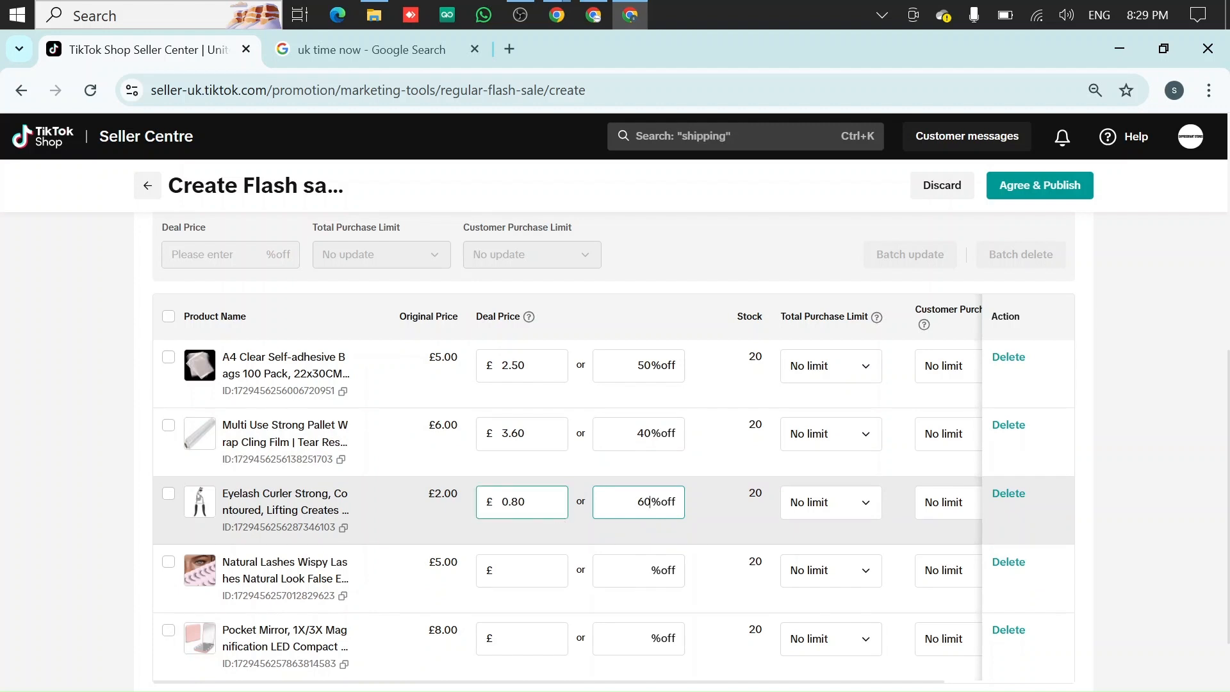
Set the Natural Lashes deal to 50% off and the Pocket Mirror deal to 40% off
scroll(537, 518, down, 2)
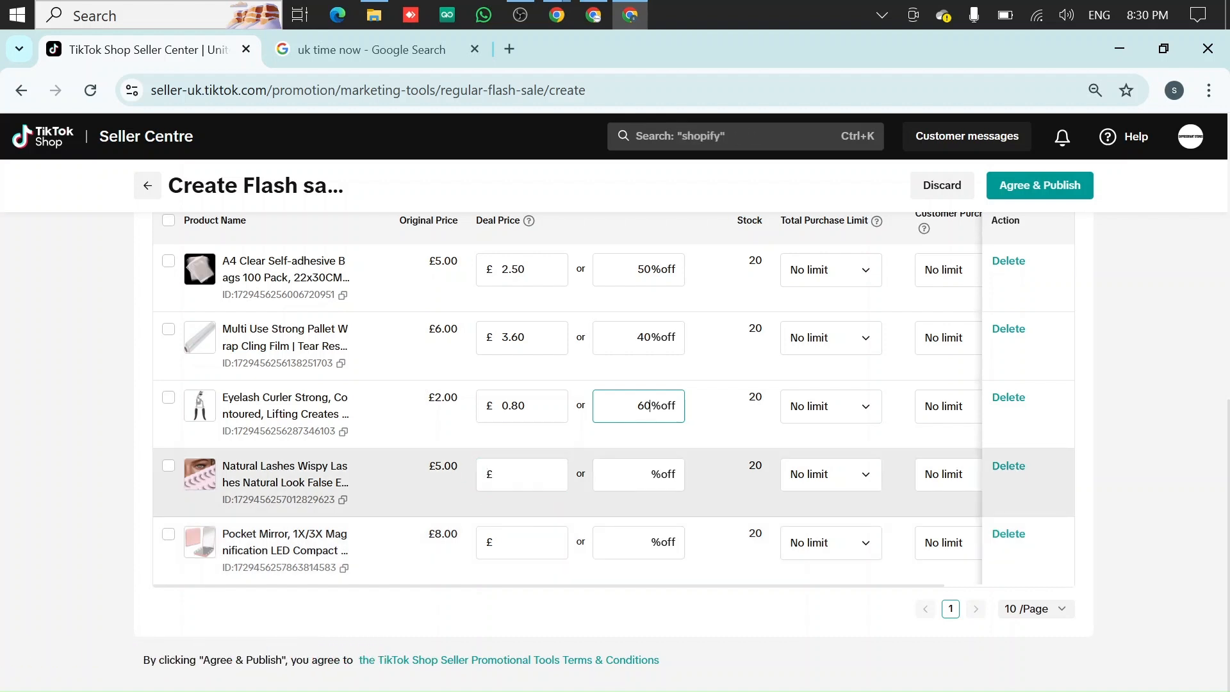
click(639, 474)
text(50)
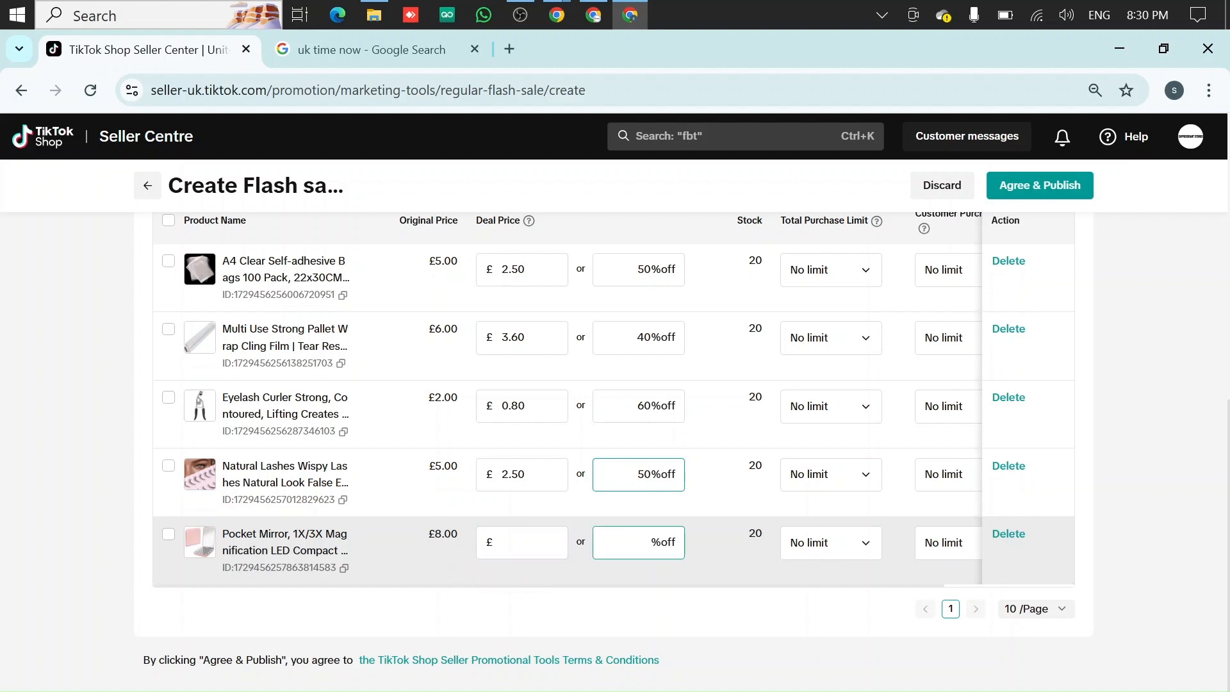
click(639, 551)
text(40)
scroll(647, 561, up, 2)
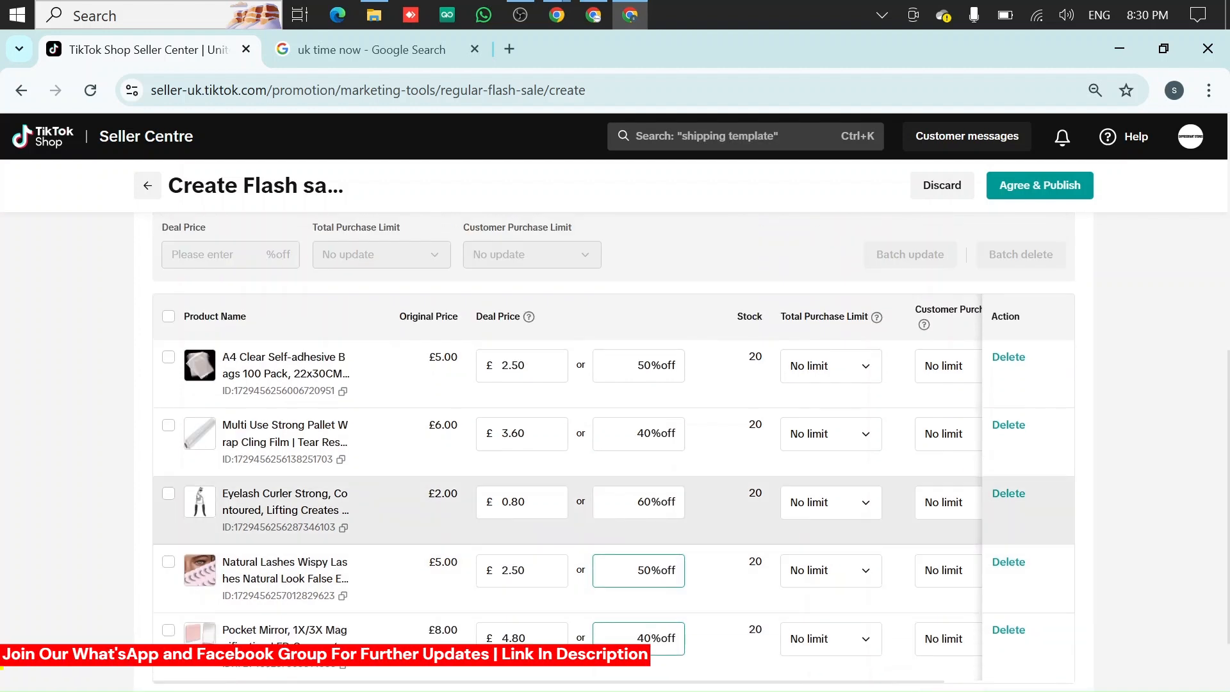
scroll(544, 442, down, 2)
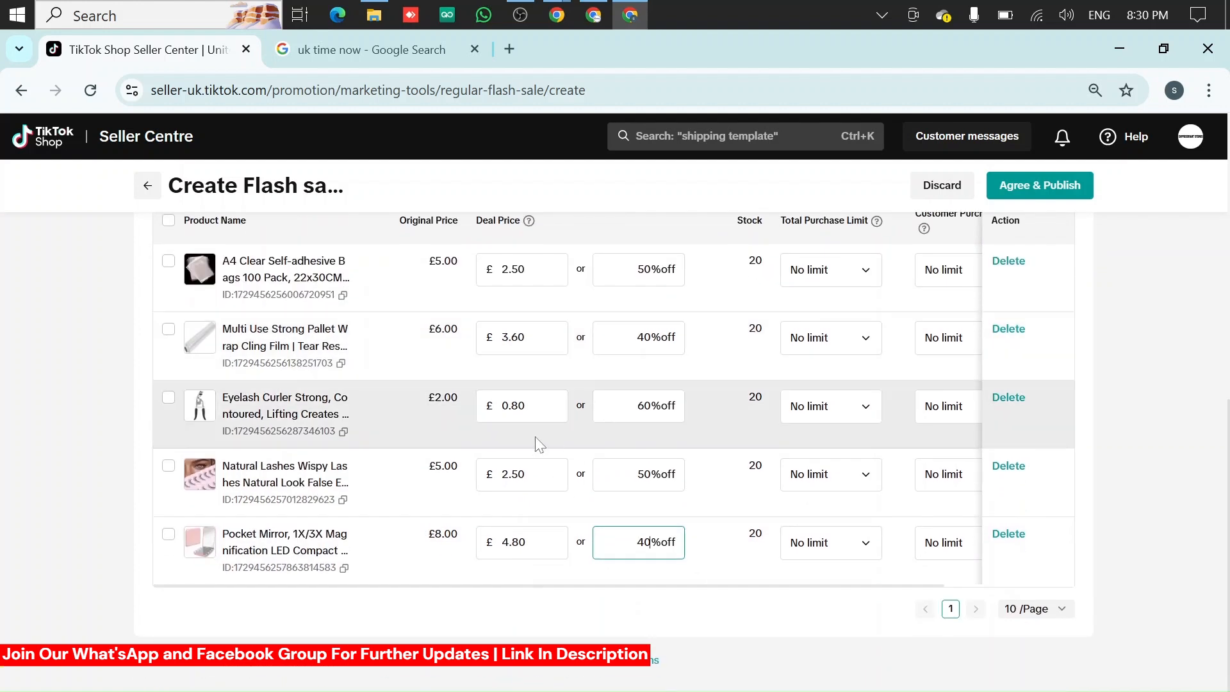
scroll(536, 442, up, 2)
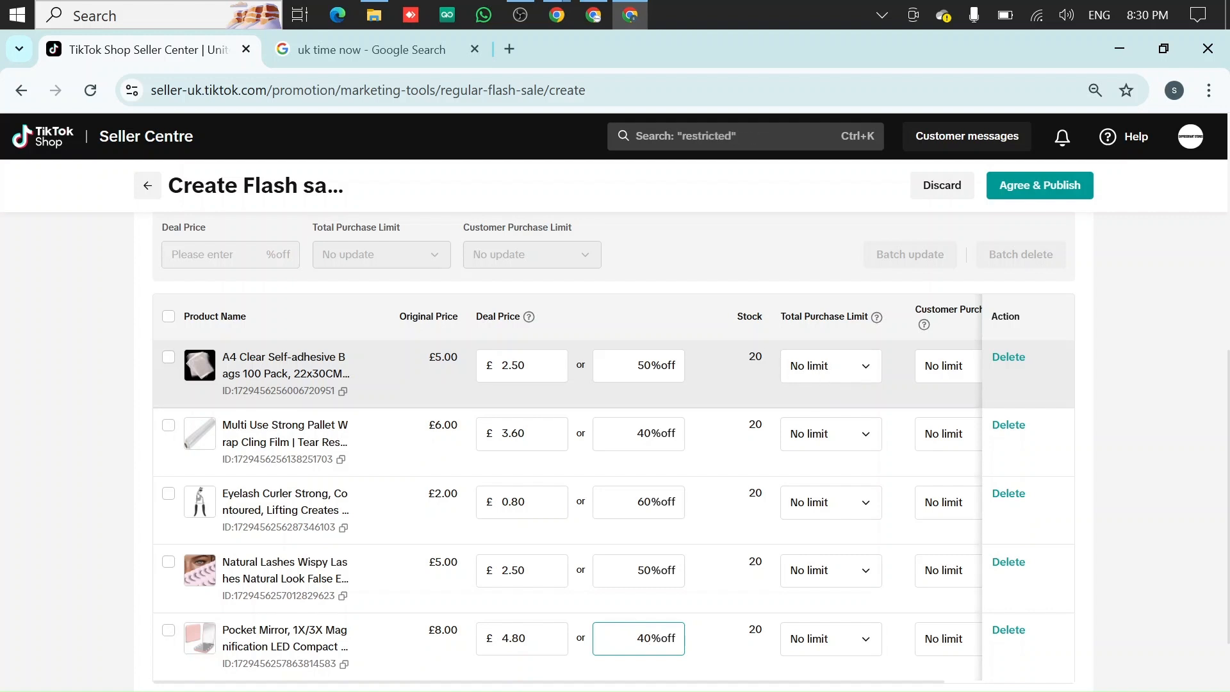
Set the A4 Clear Self-adhesive Bags total purchase limit to 5
double_click(756, 356)
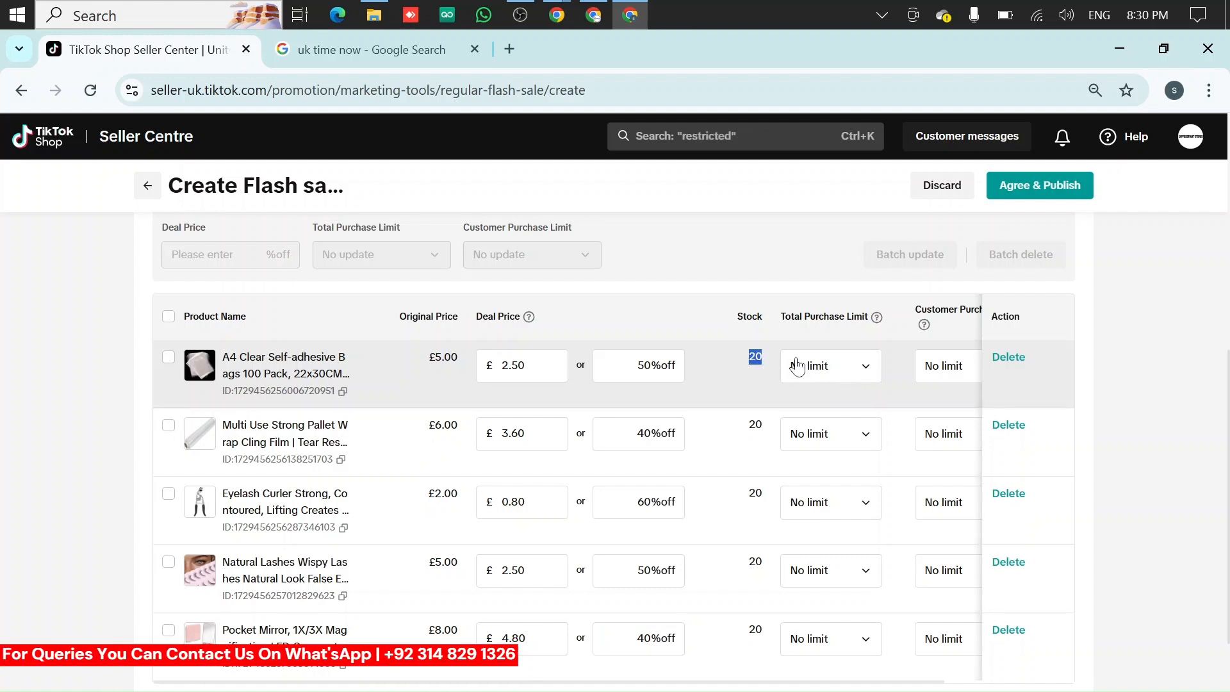
click(812, 376)
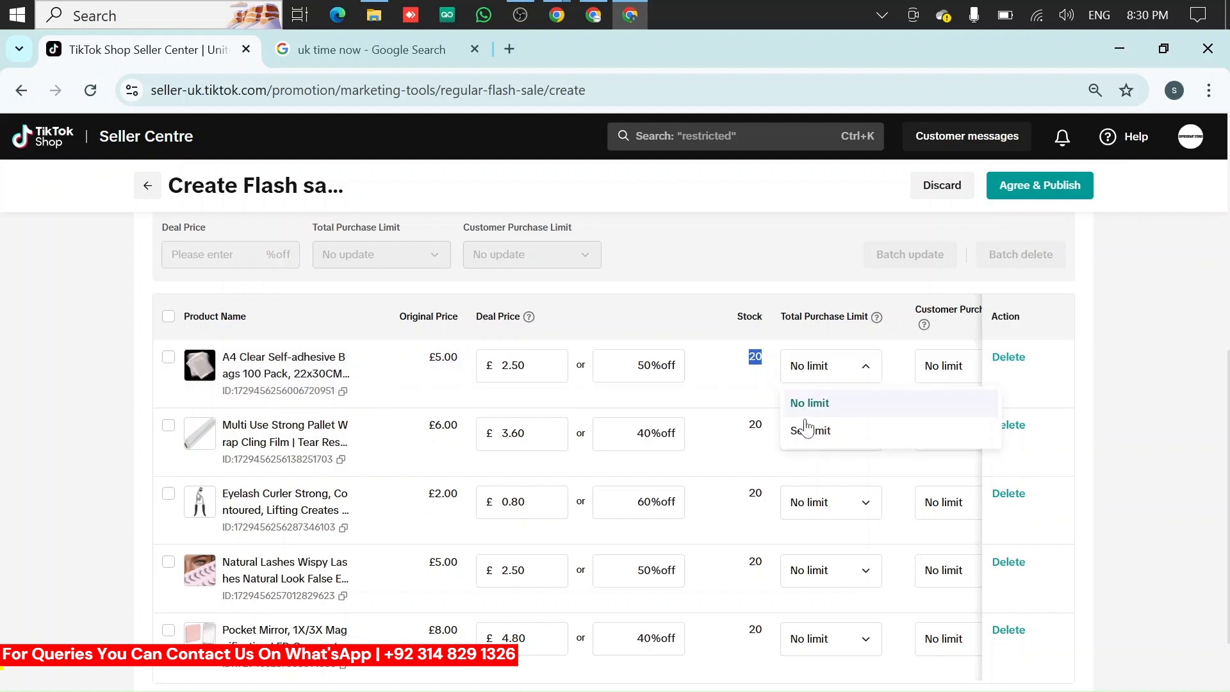
click(812, 430)
text(5)
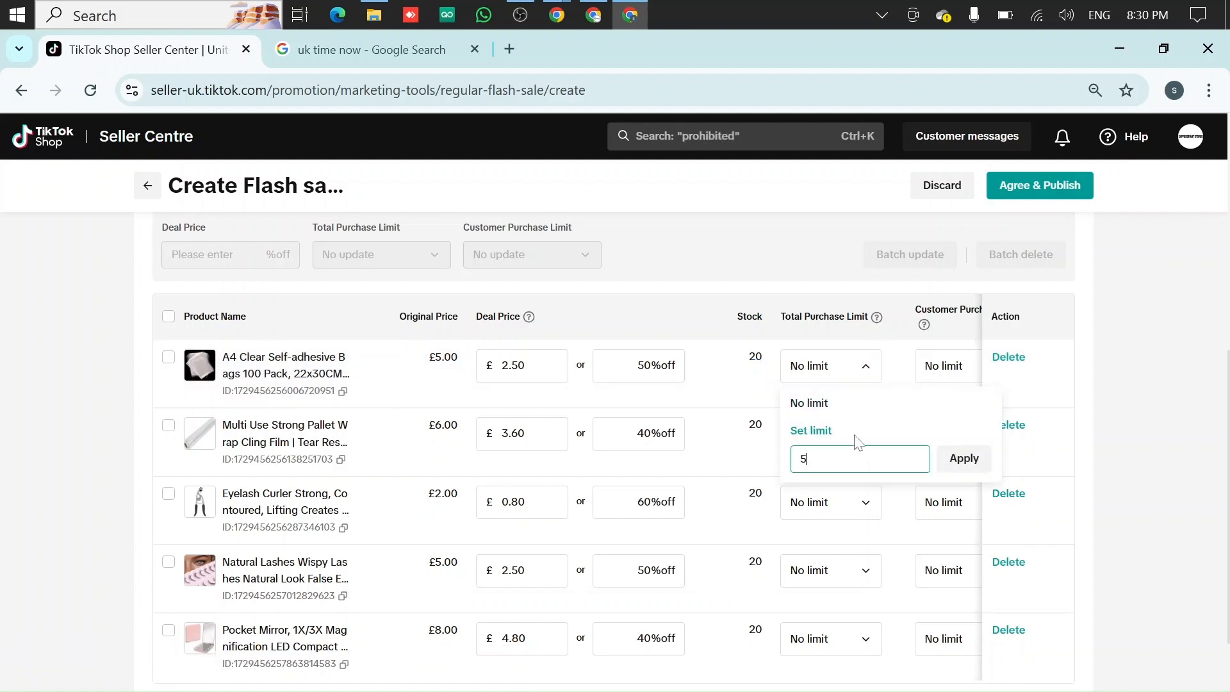
click(955, 457)
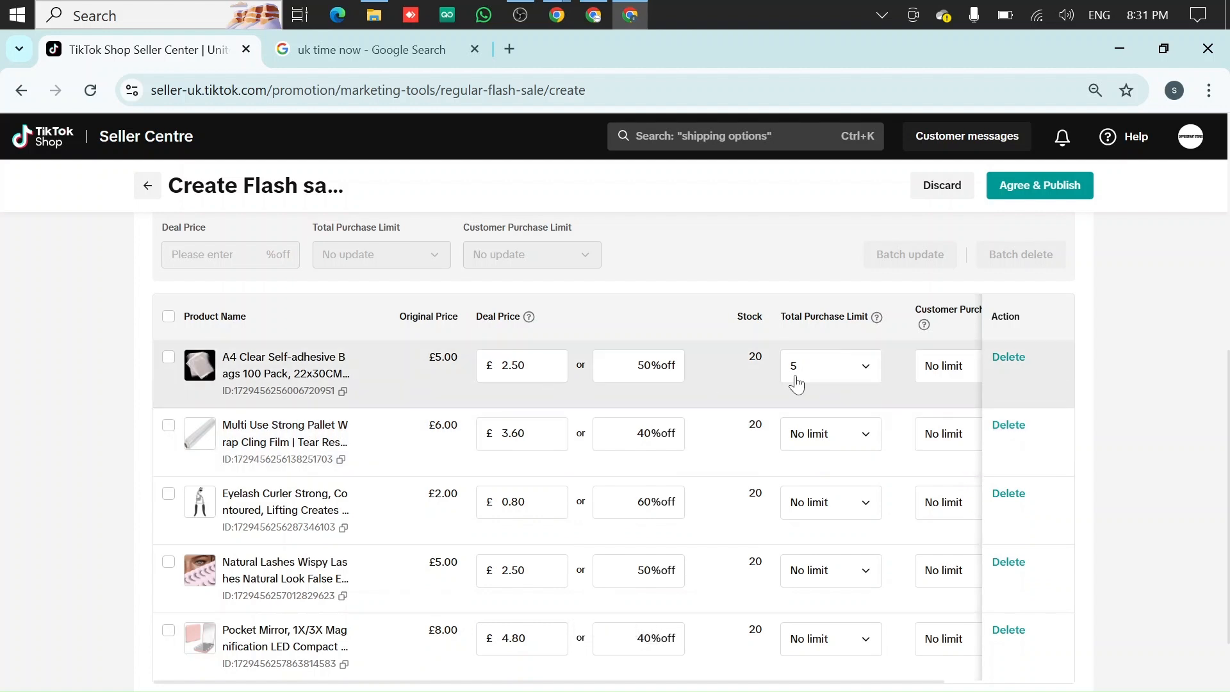
double_click(512, 365)
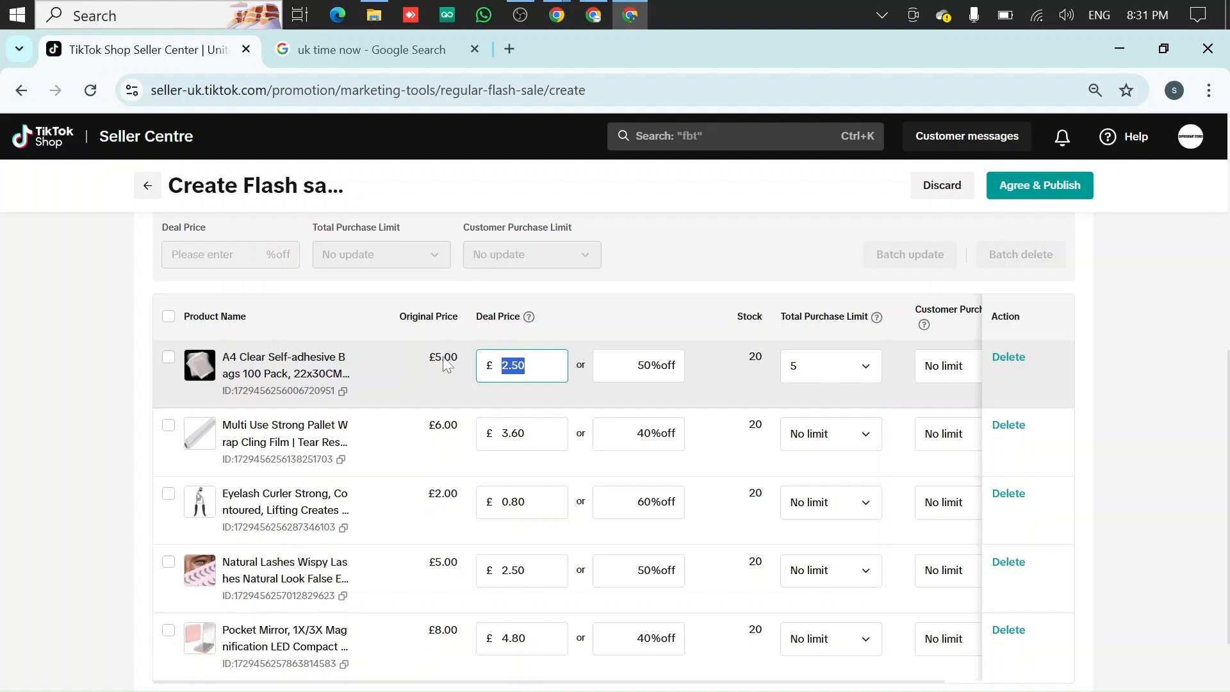
drag(458, 357, 428, 357)
click(497, 368)
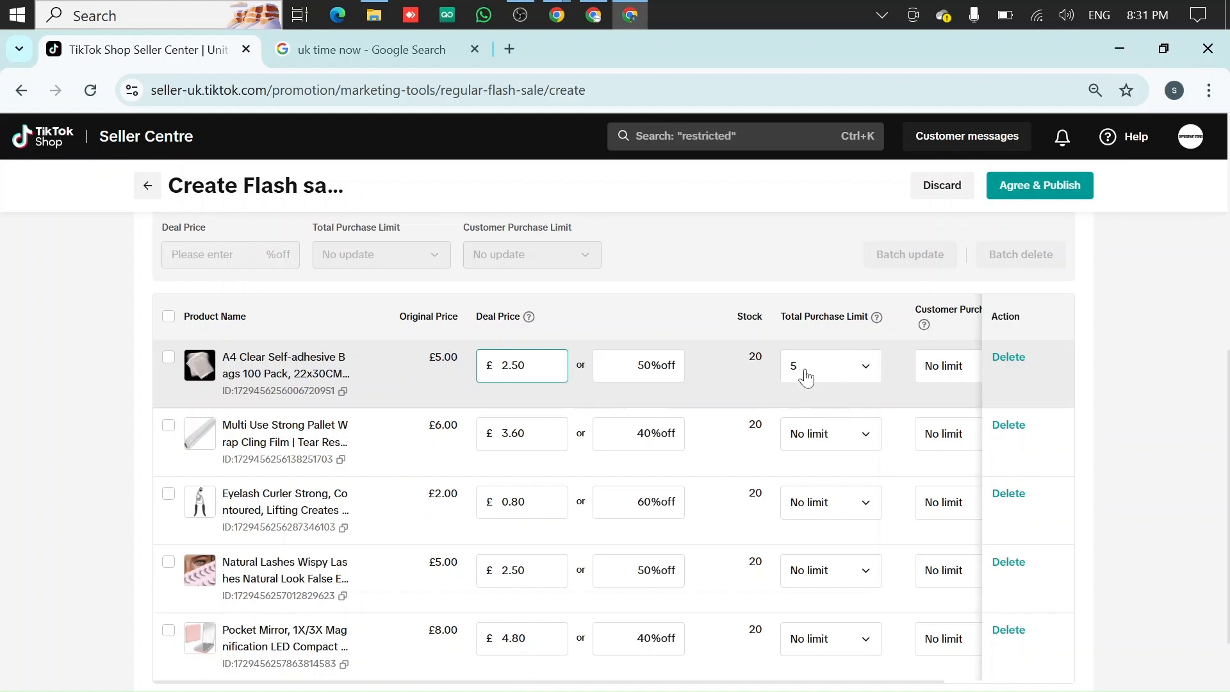
click(806, 378)
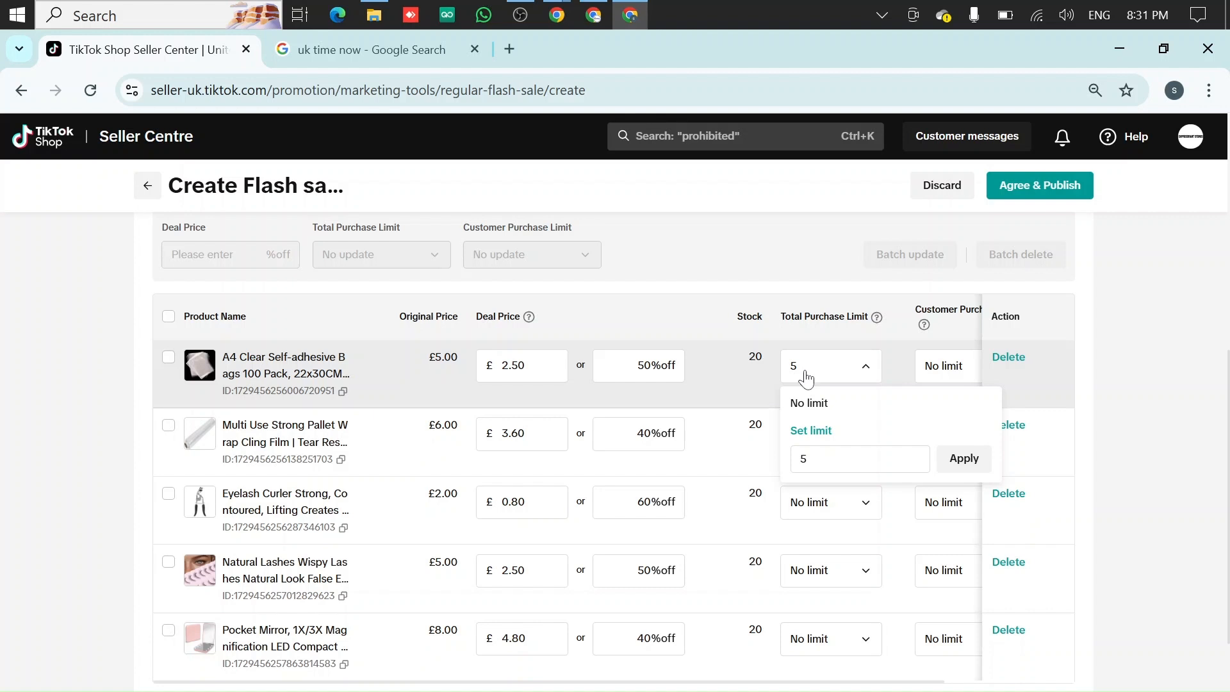
click(796, 269)
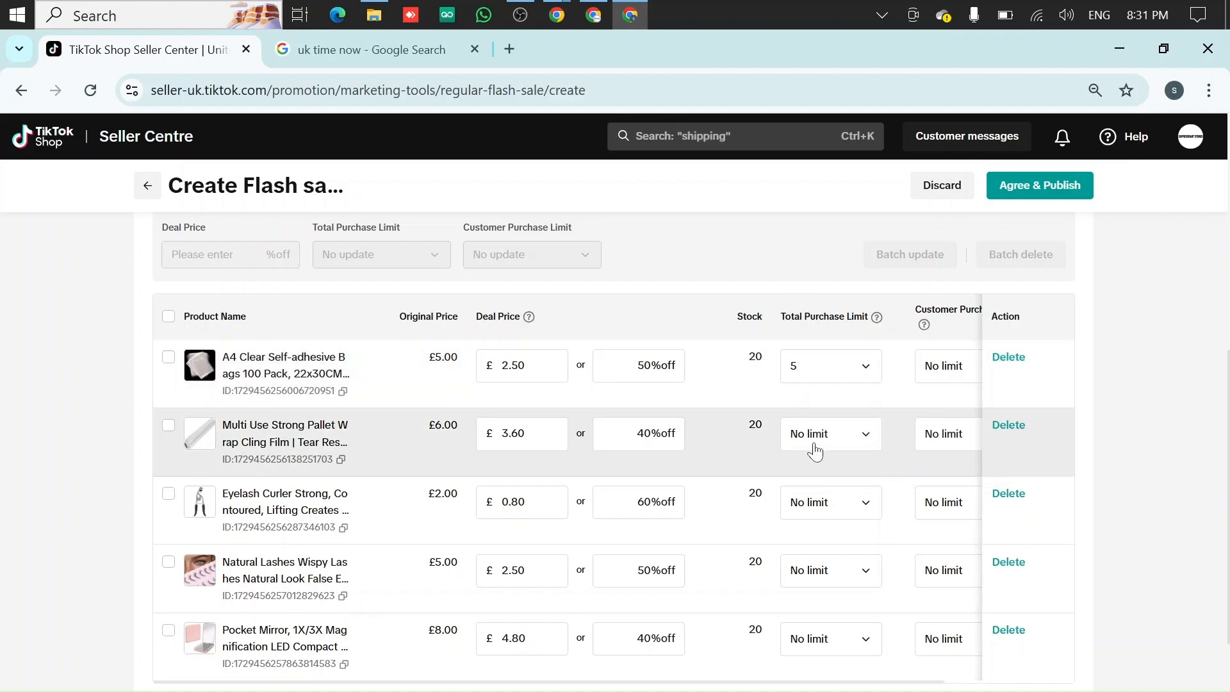
Set the A4 Clear Self-adhesive Bags customer purchase limit to 2
click(813, 445)
click(825, 570)
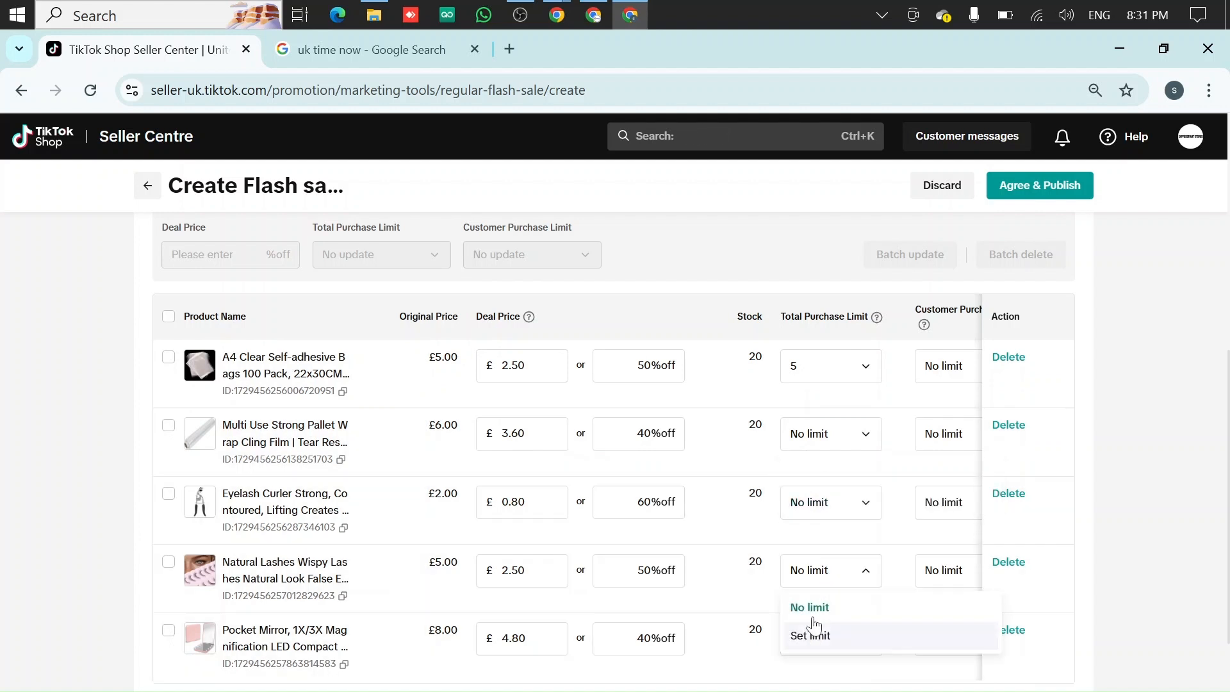
scroll(820, 435, right, 3)
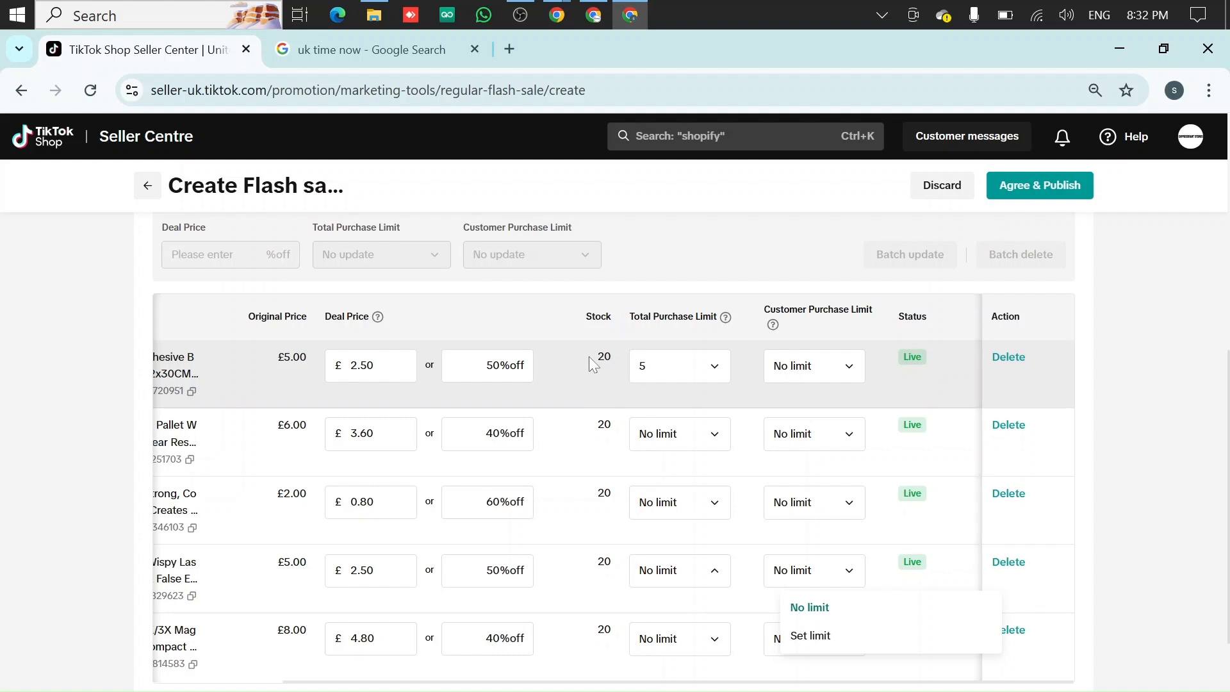
click(820, 368)
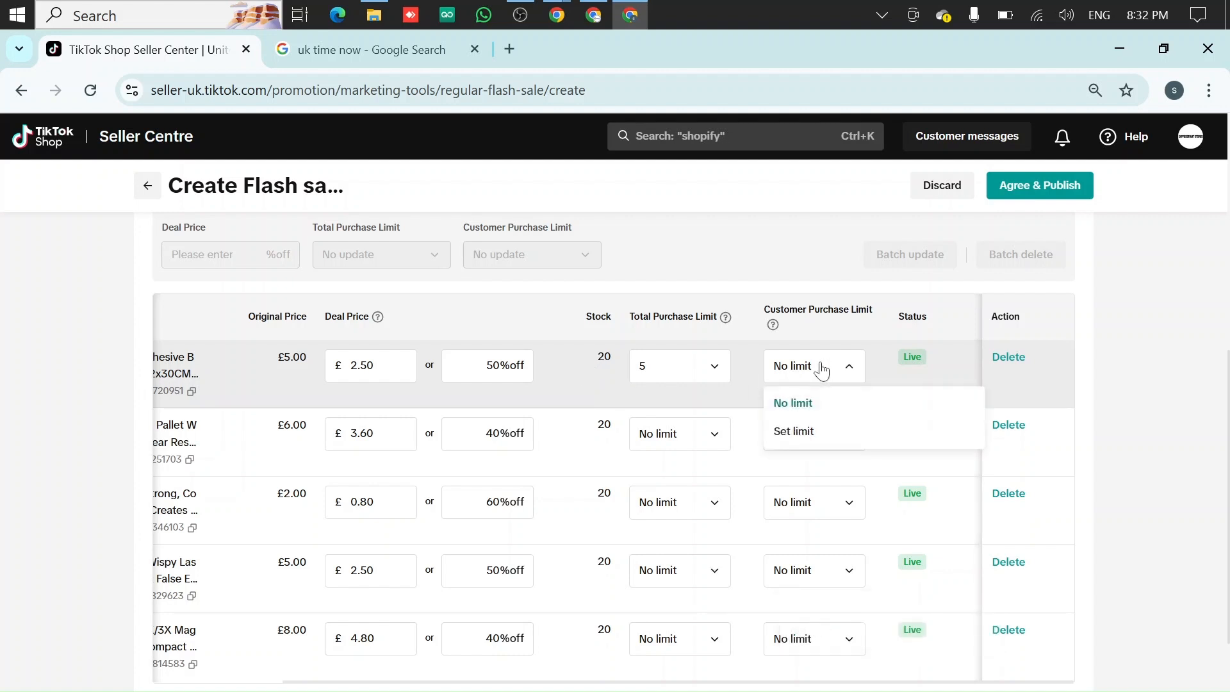
click(793, 431)
click(842, 459)
text(2)
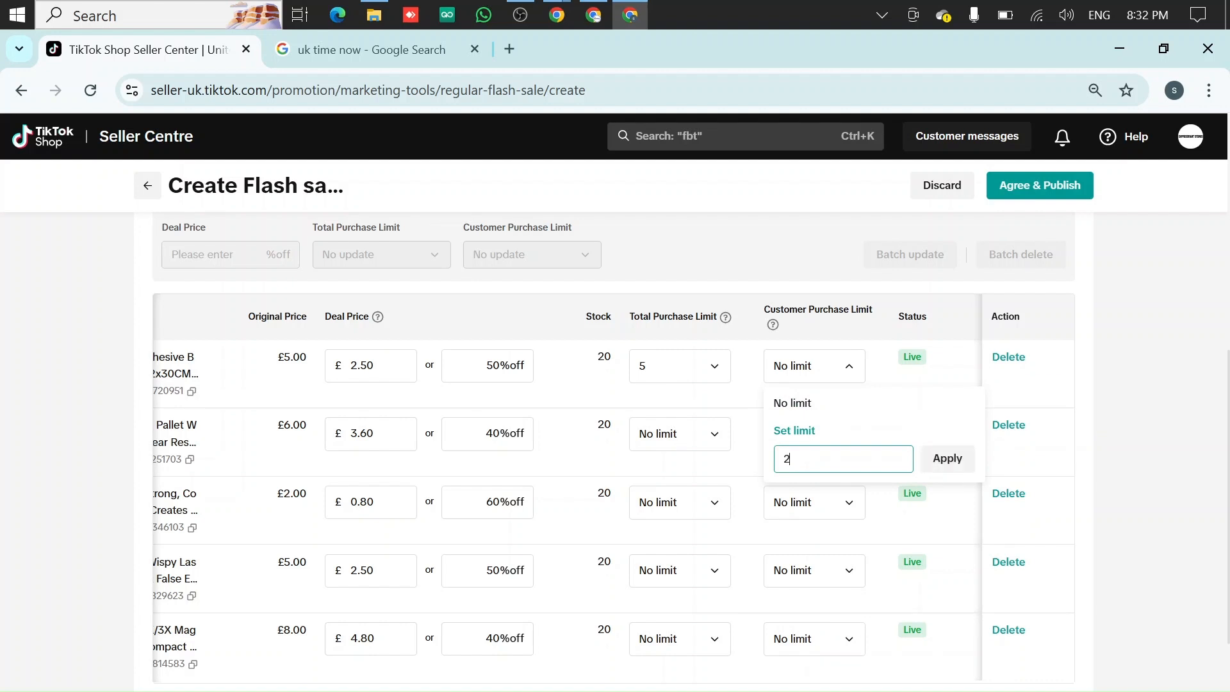
click(948, 459)
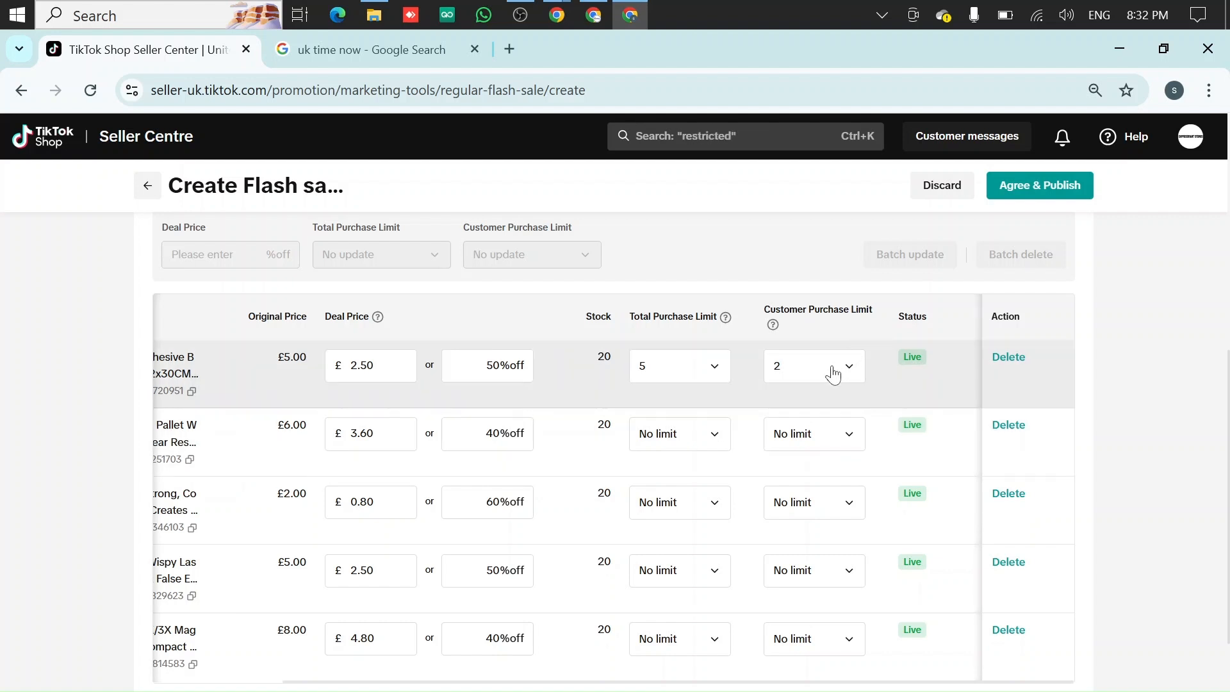
drag(306, 357, 284, 357)
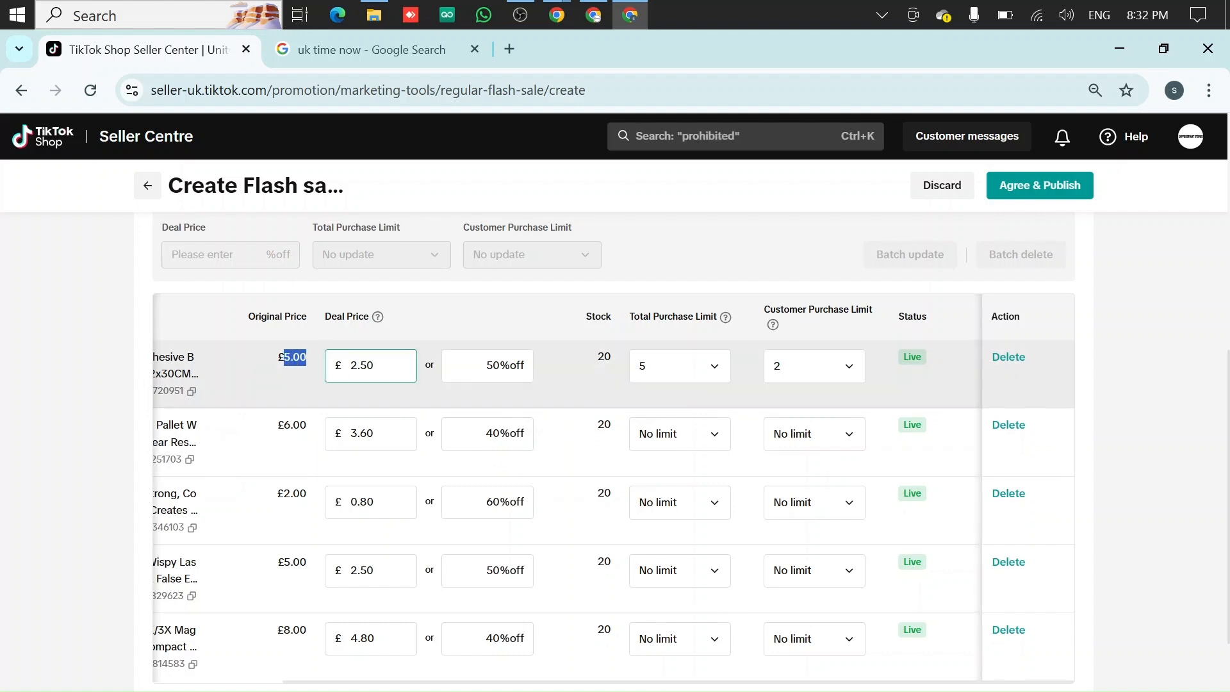
double_click(362, 366)
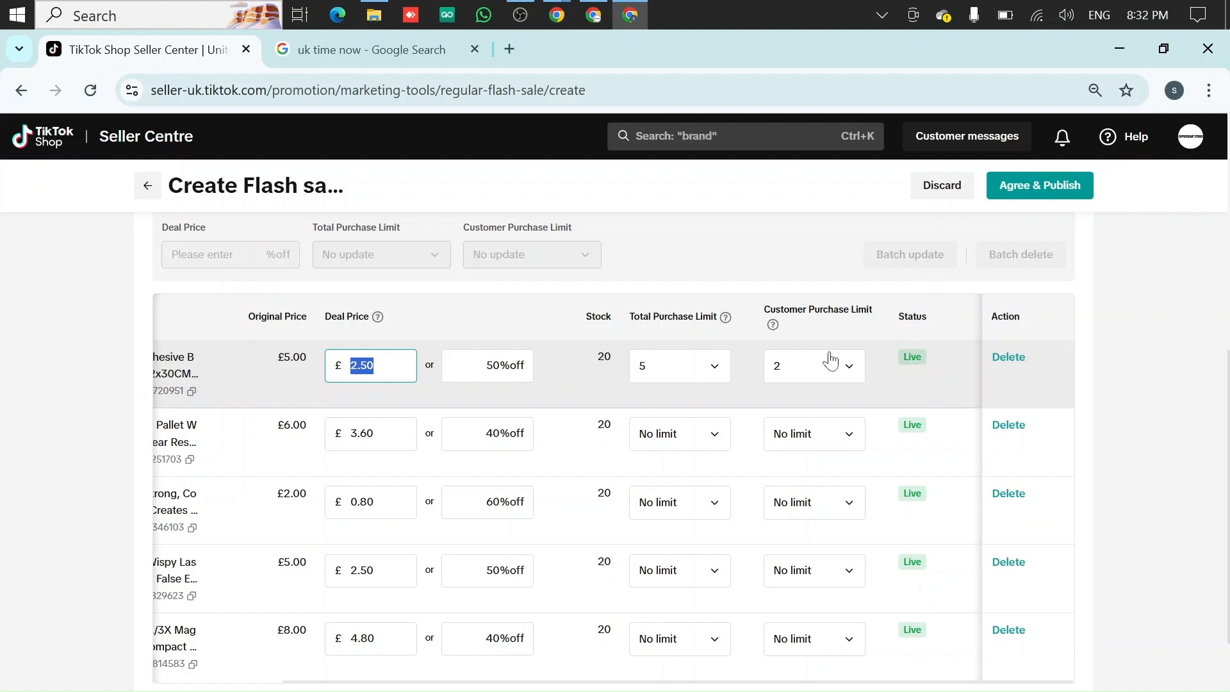
scroll(830, 360, left, 5)
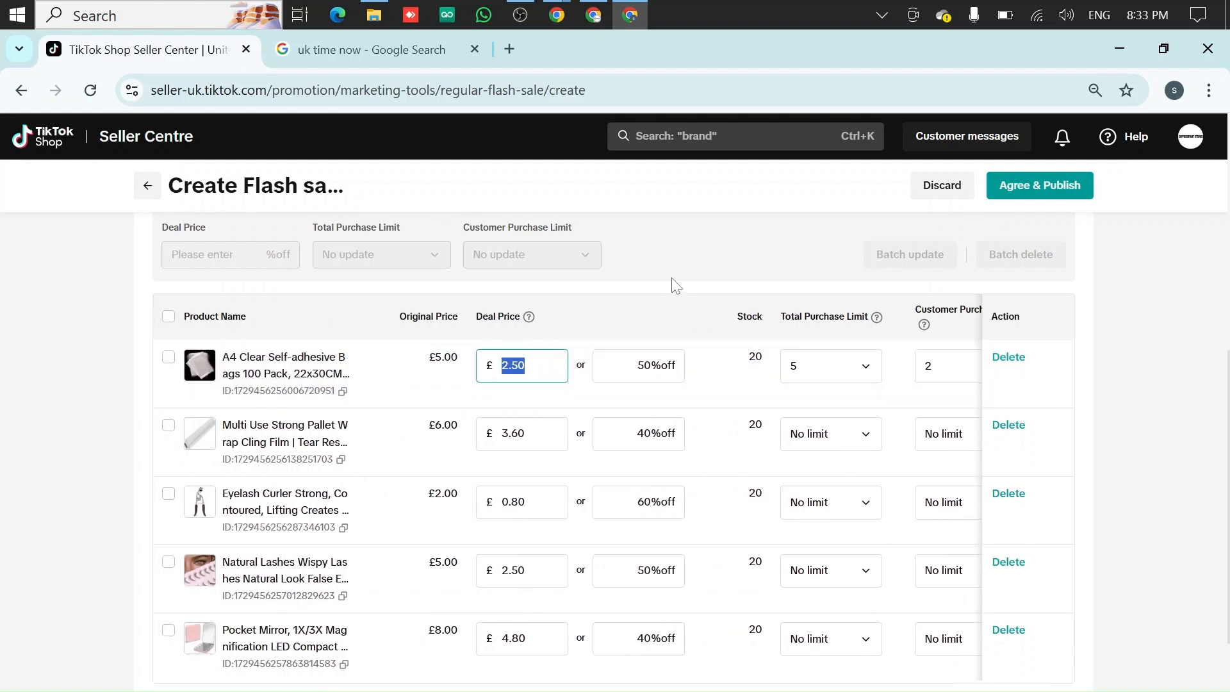
Select the A4 Clear Self-adhesive Bags, Pallet Wrap and Eyelash Curler products and enter a 50% batch deal discount
click(682, 293)
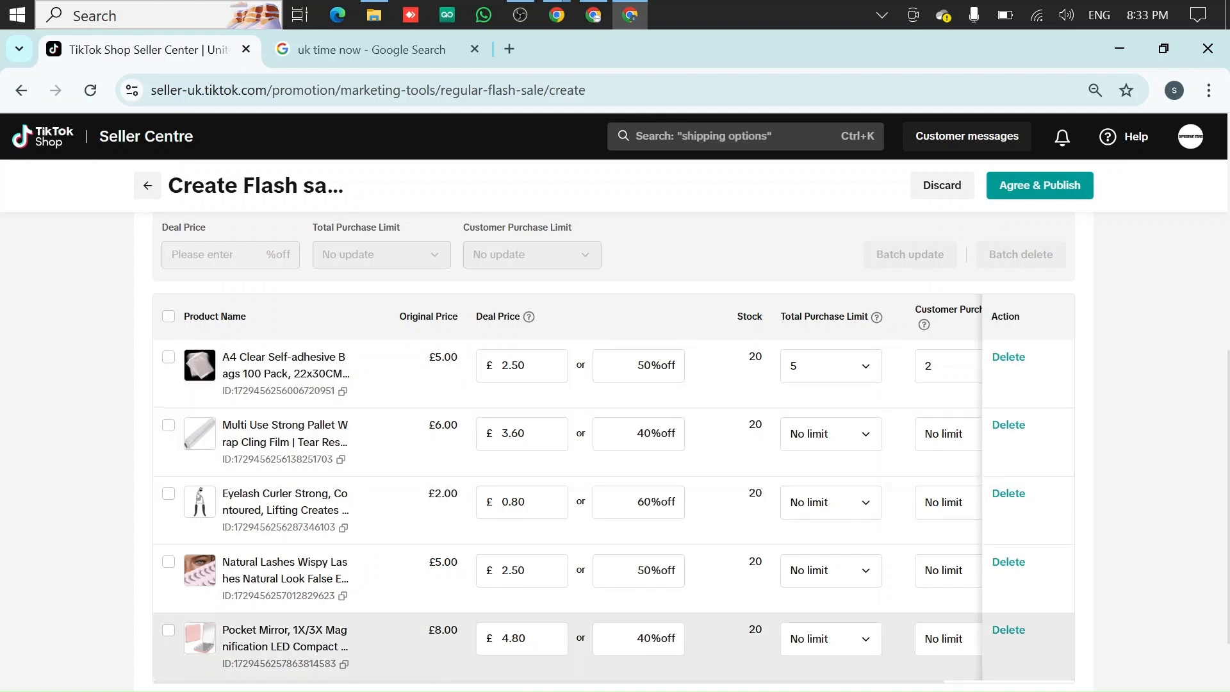
click(634, 439)
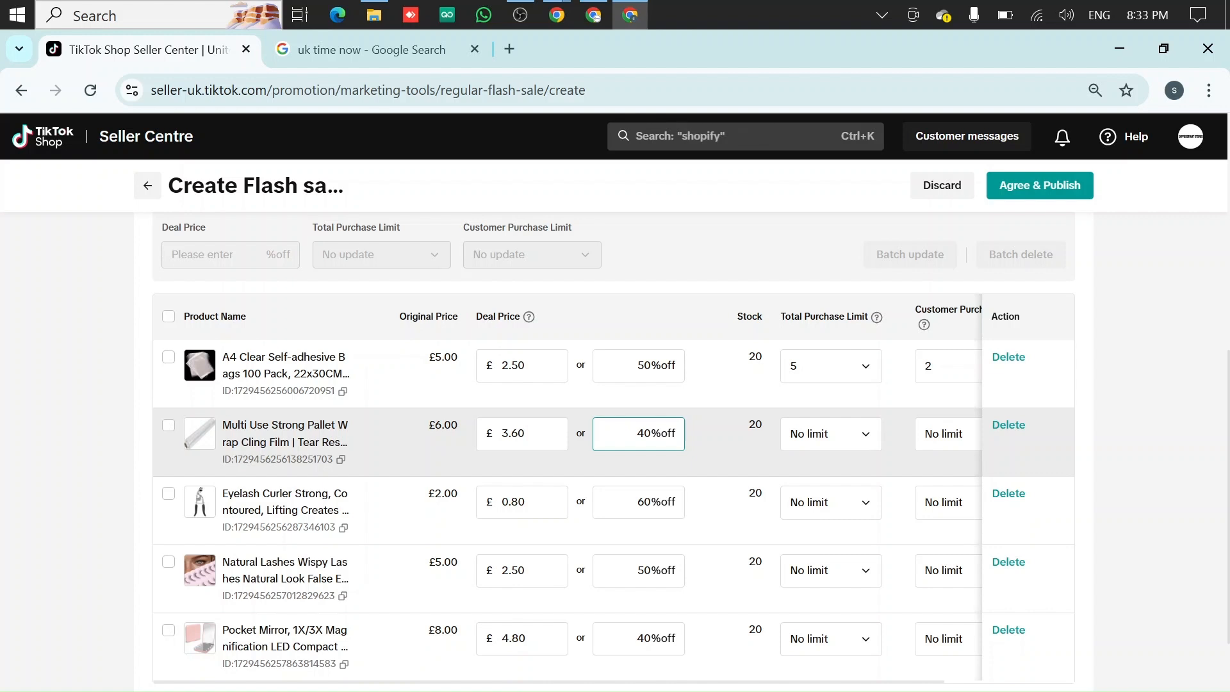
scroll(272, 398, up, 1)
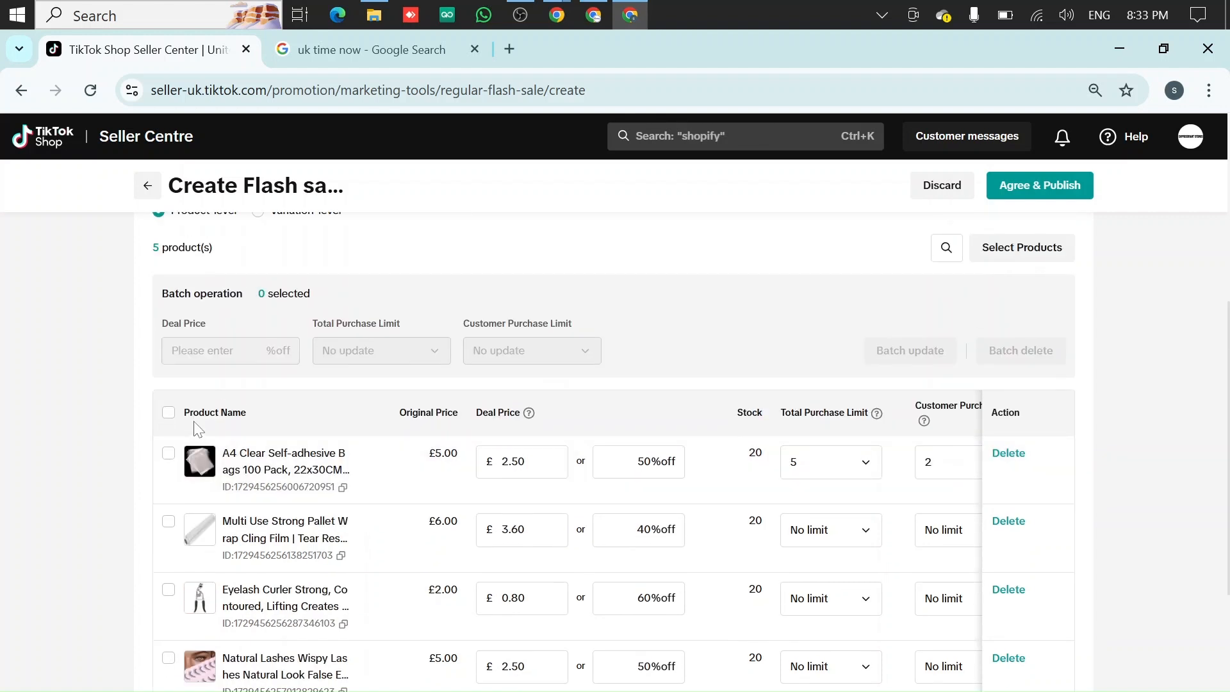
click(167, 414)
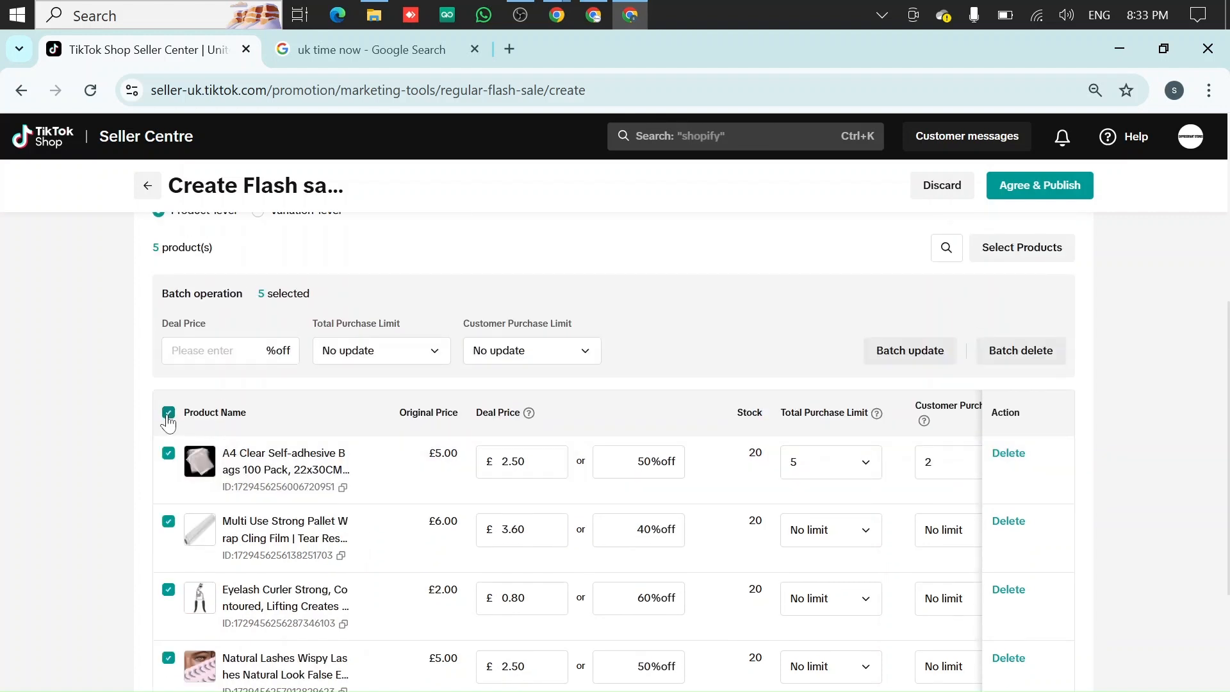
click(168, 414)
click(168, 452)
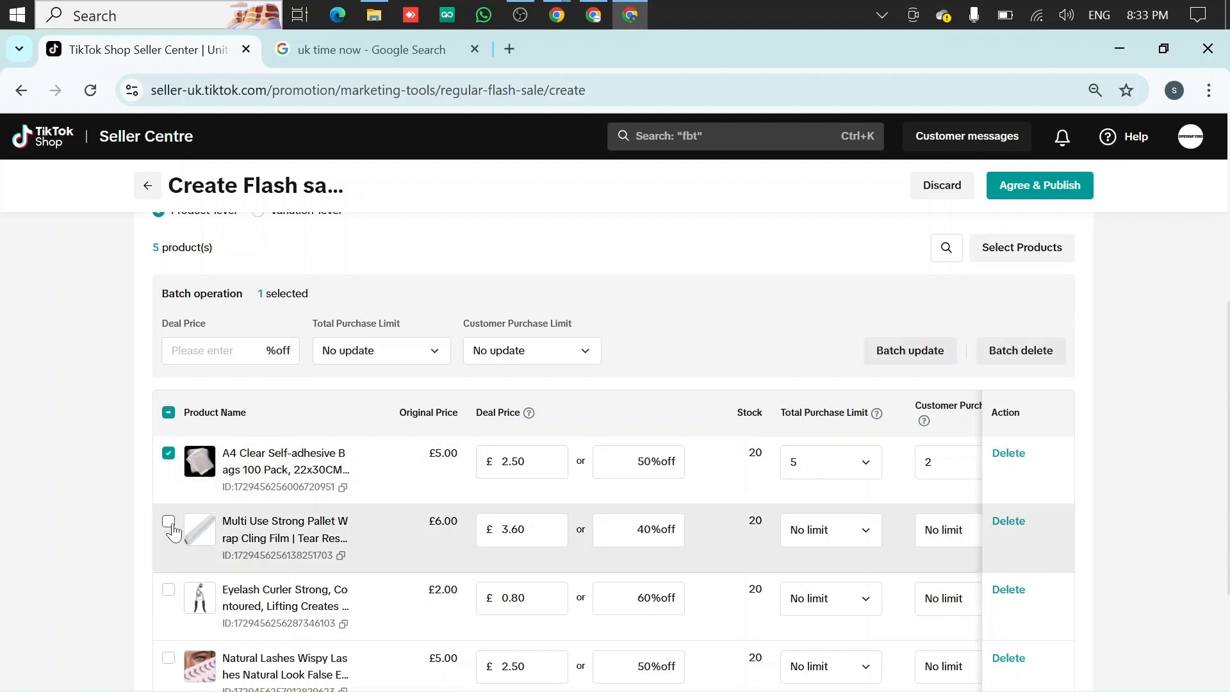
click(168, 521)
click(167, 589)
scroll(178, 572, down, 1)
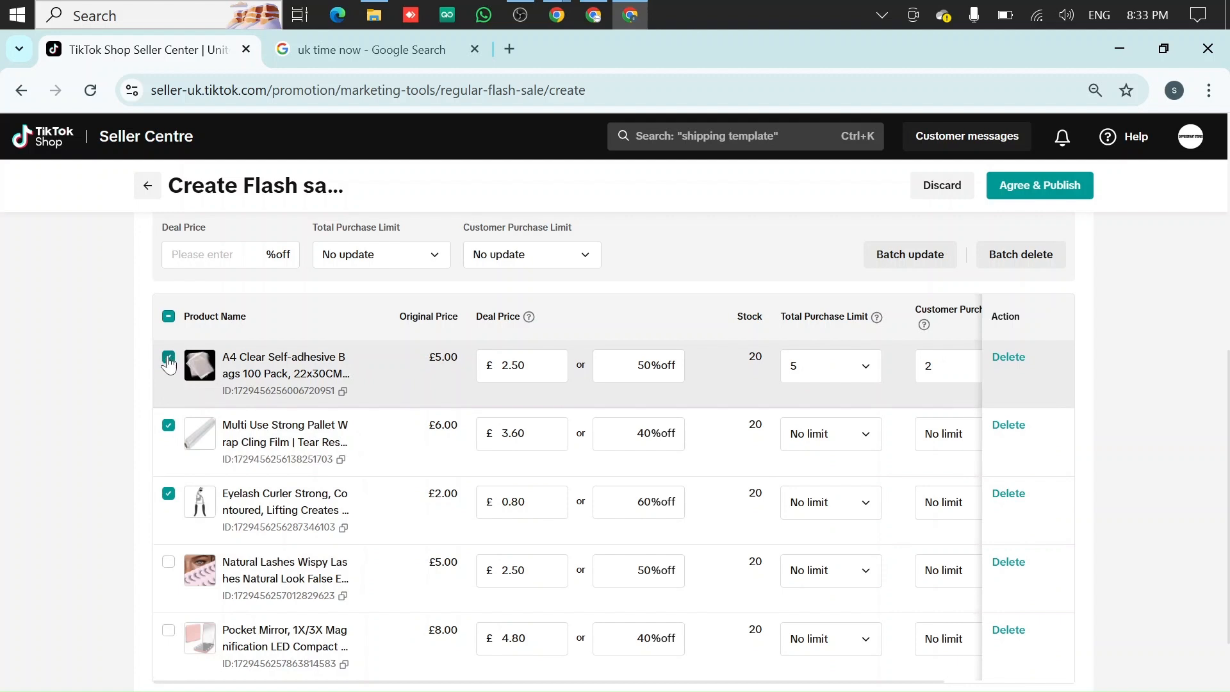
click(212, 255)
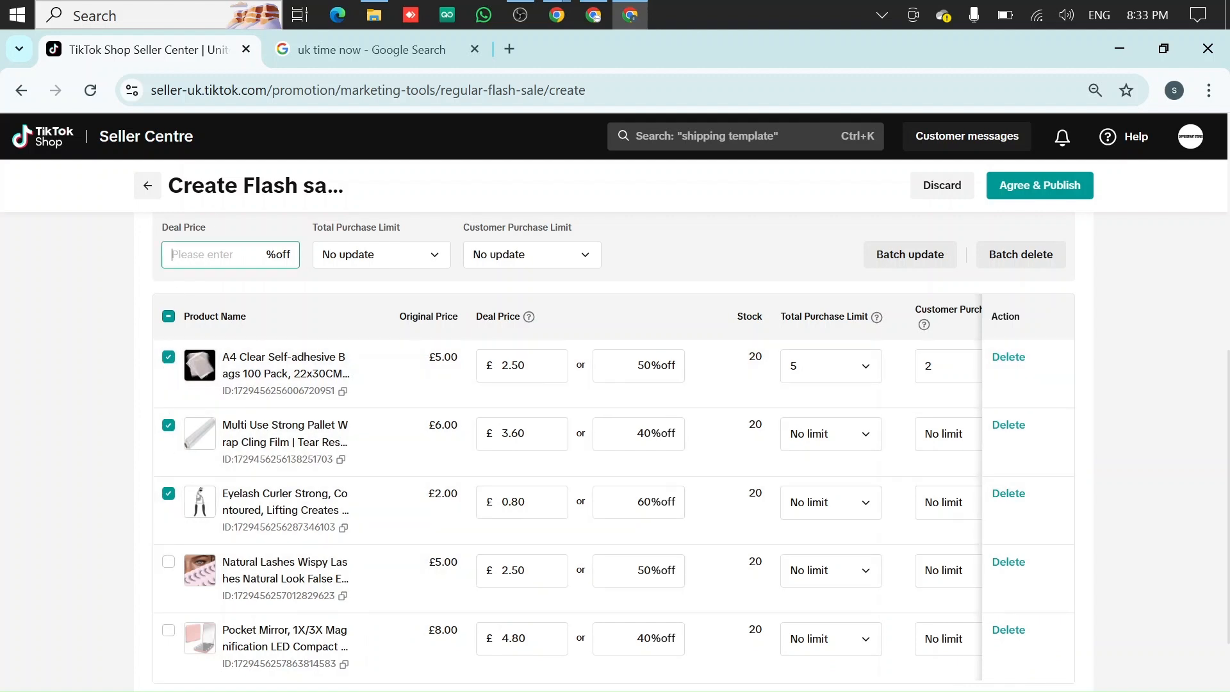
text(50)
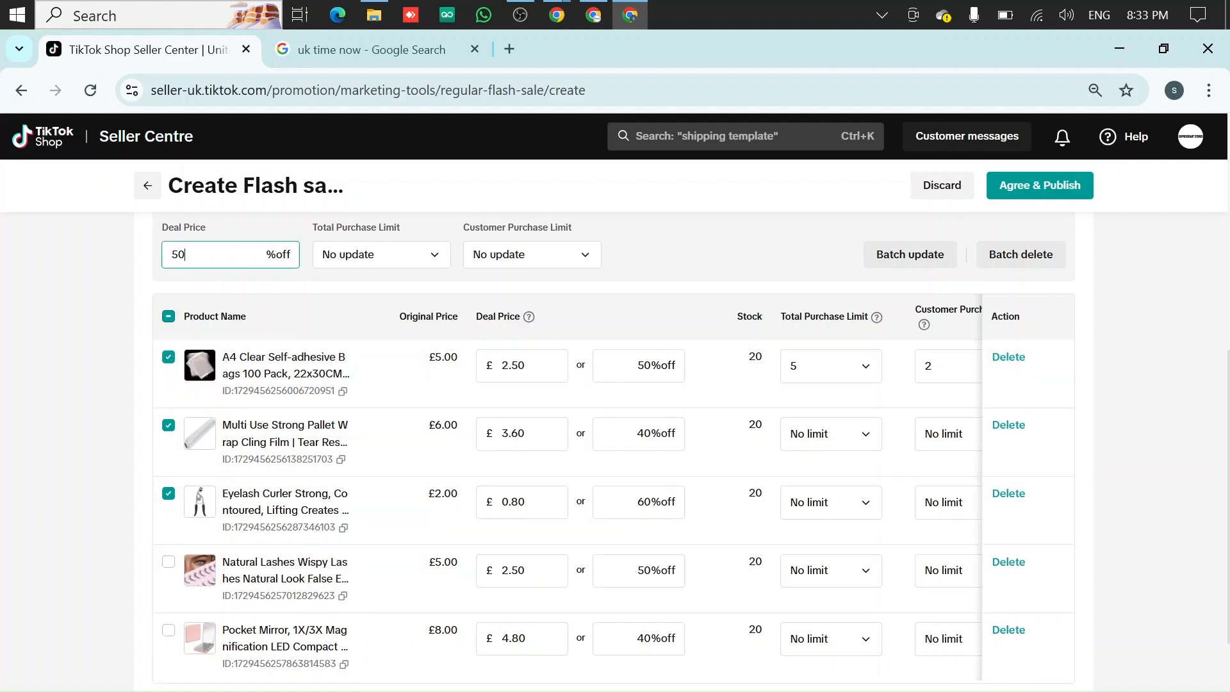
Set the batch total purchase limit to No limit and customer purchase limit to 2, and apply the batch update
click(369, 260)
click(373, 346)
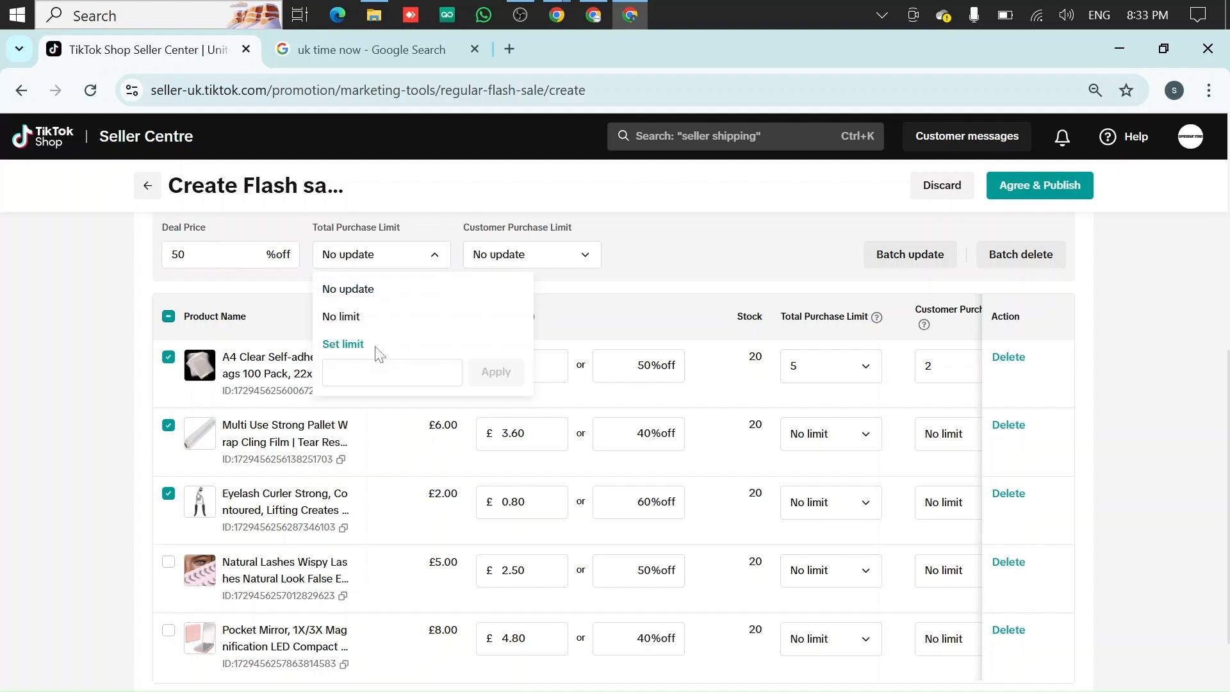
click(372, 329)
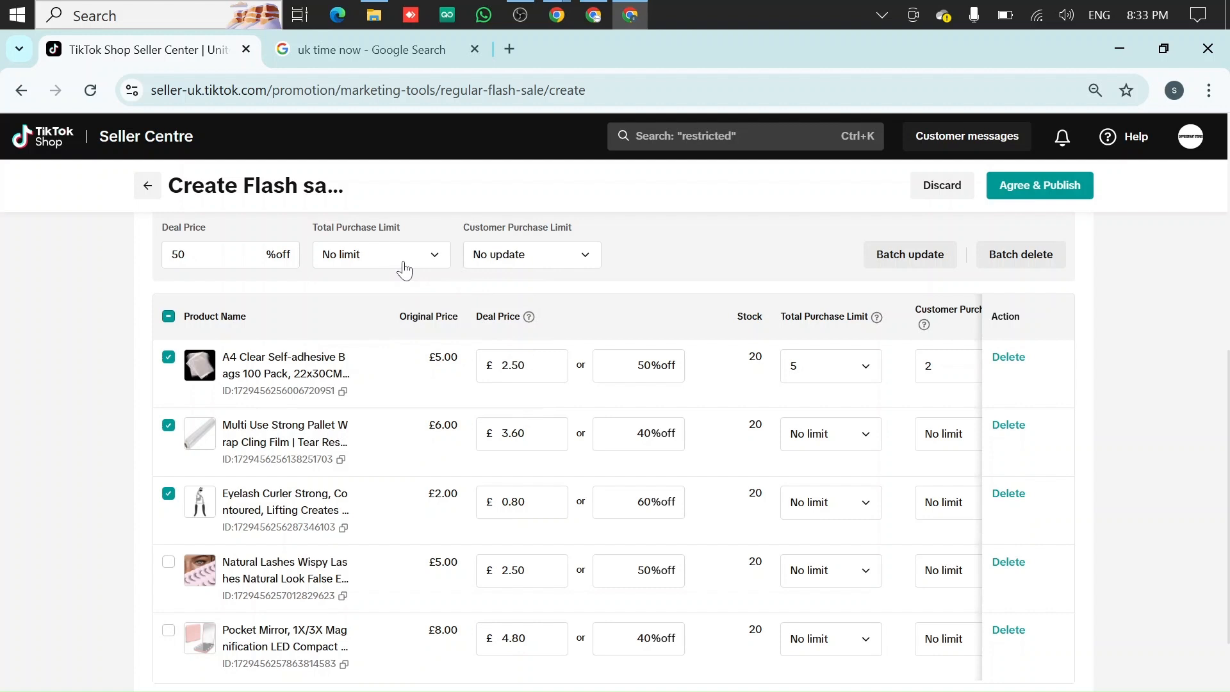
click(483, 263)
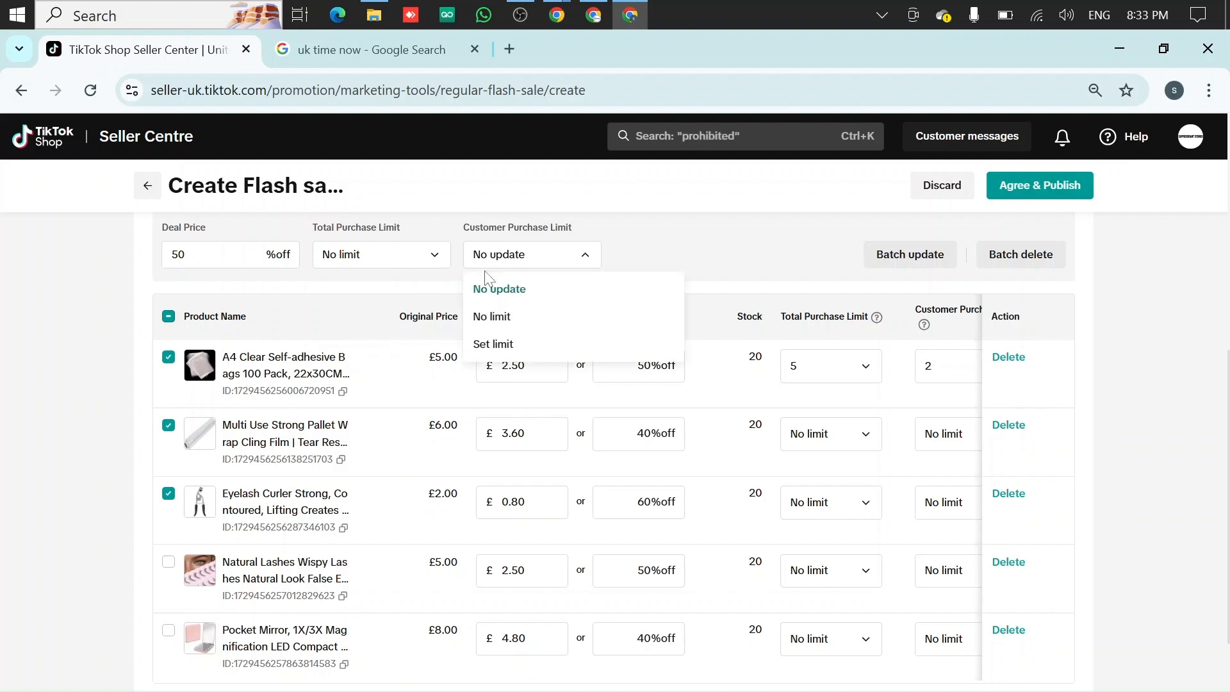
click(503, 343)
text(2)
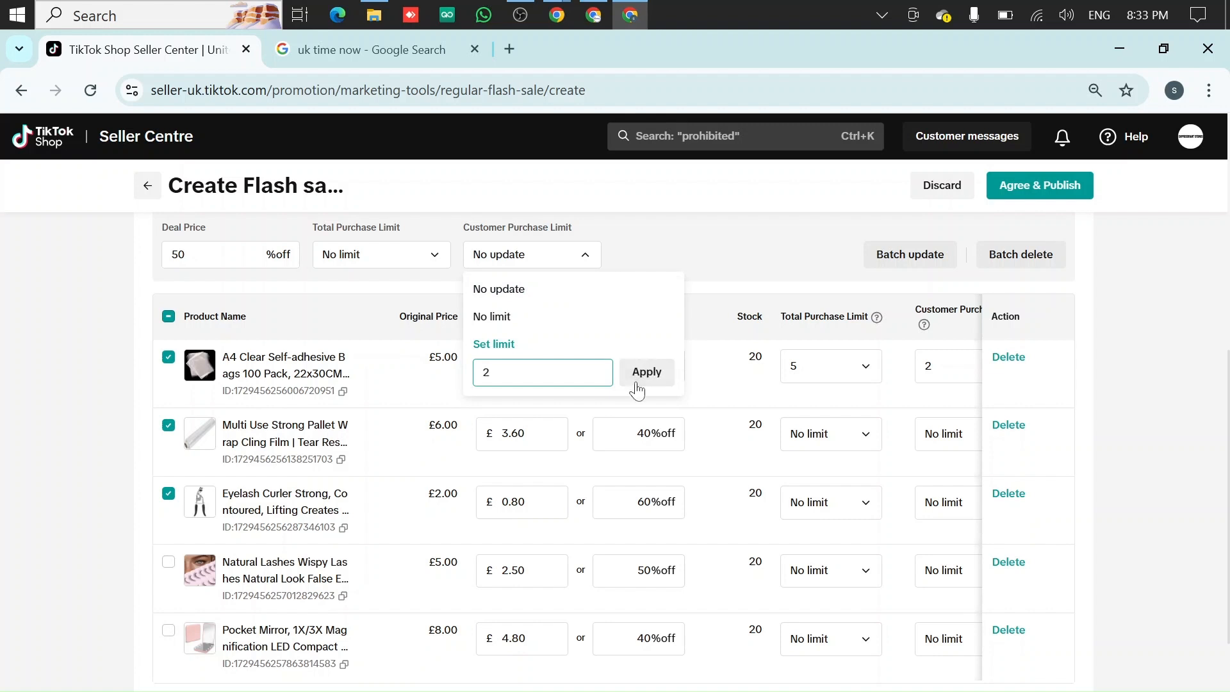
click(646, 372)
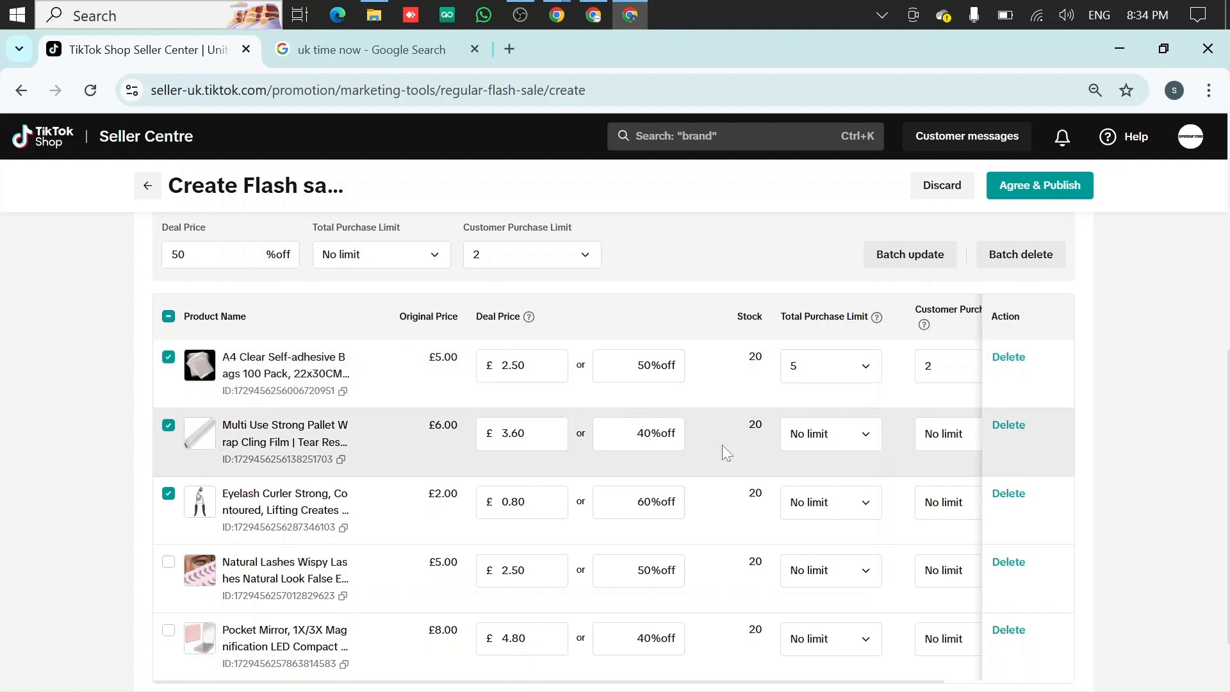
click(901, 265)
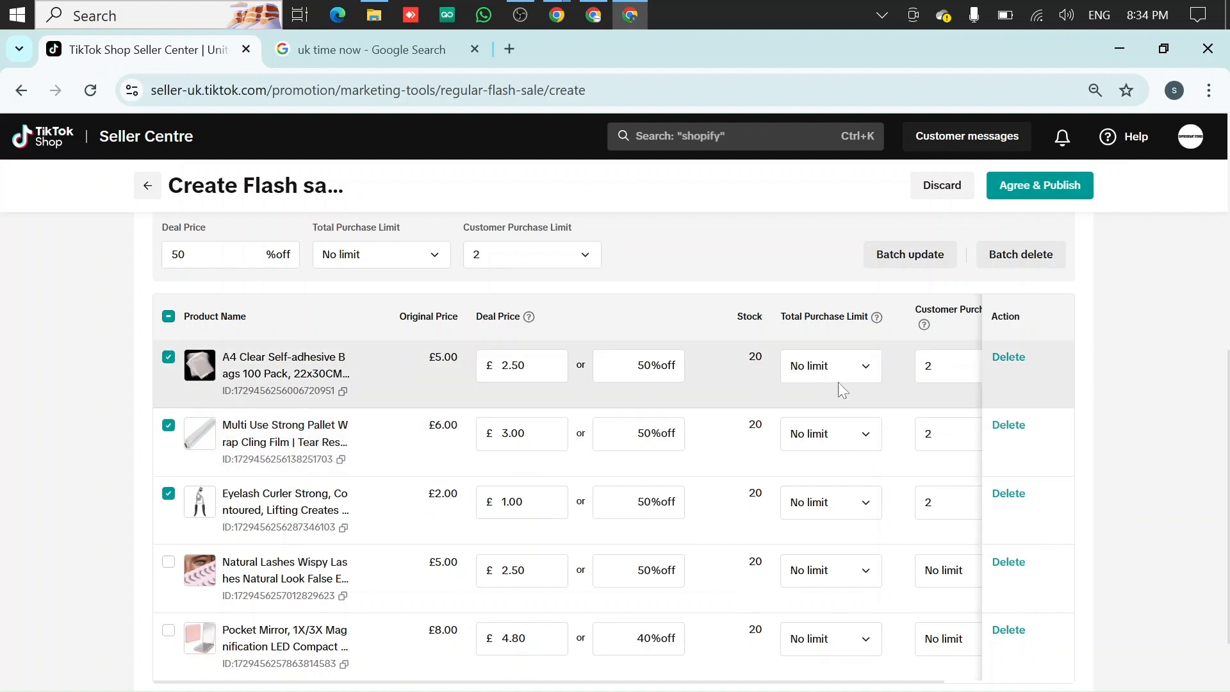
Set the batch total purchase limit to 5 and reapply the batch update to the three selected products
scroll(898, 369, right, 2)
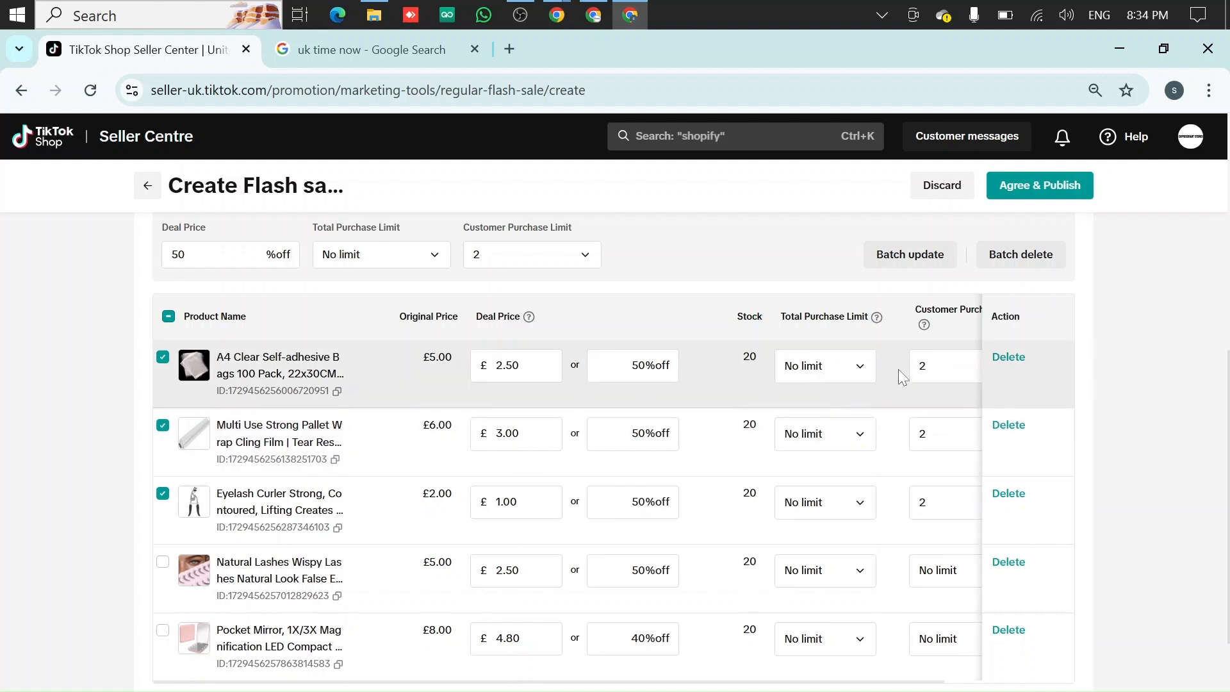
scroll(898, 372, left, 2)
click(330, 254)
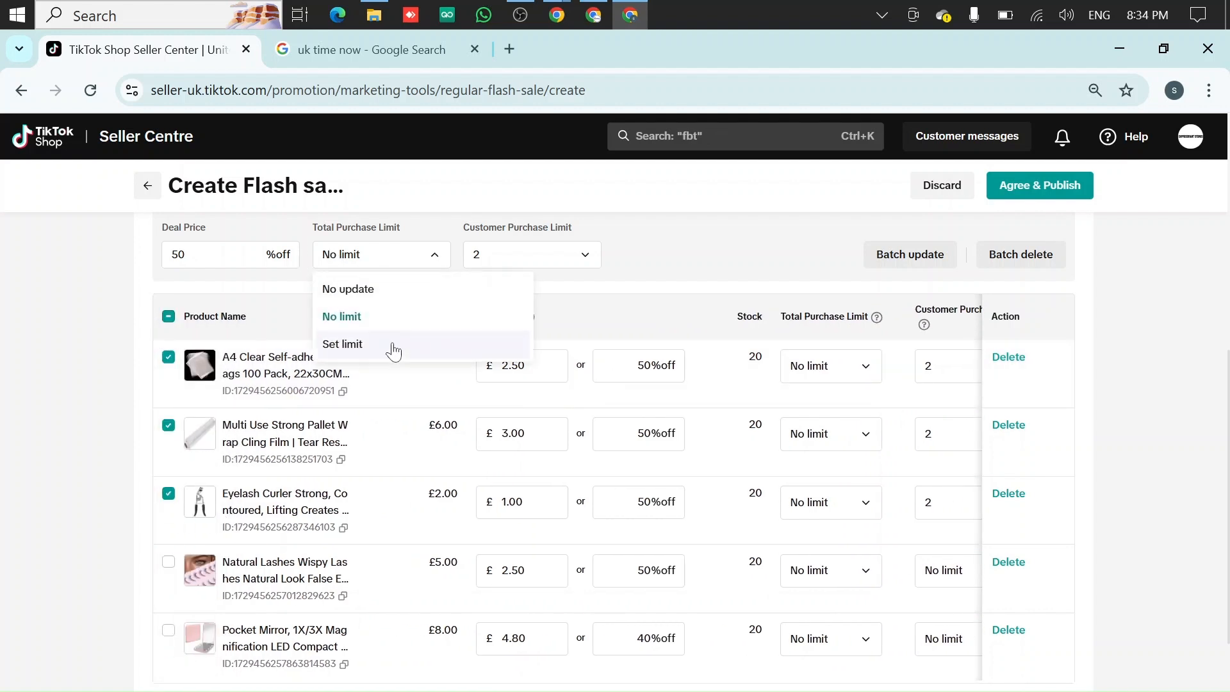
click(391, 344)
text(5)
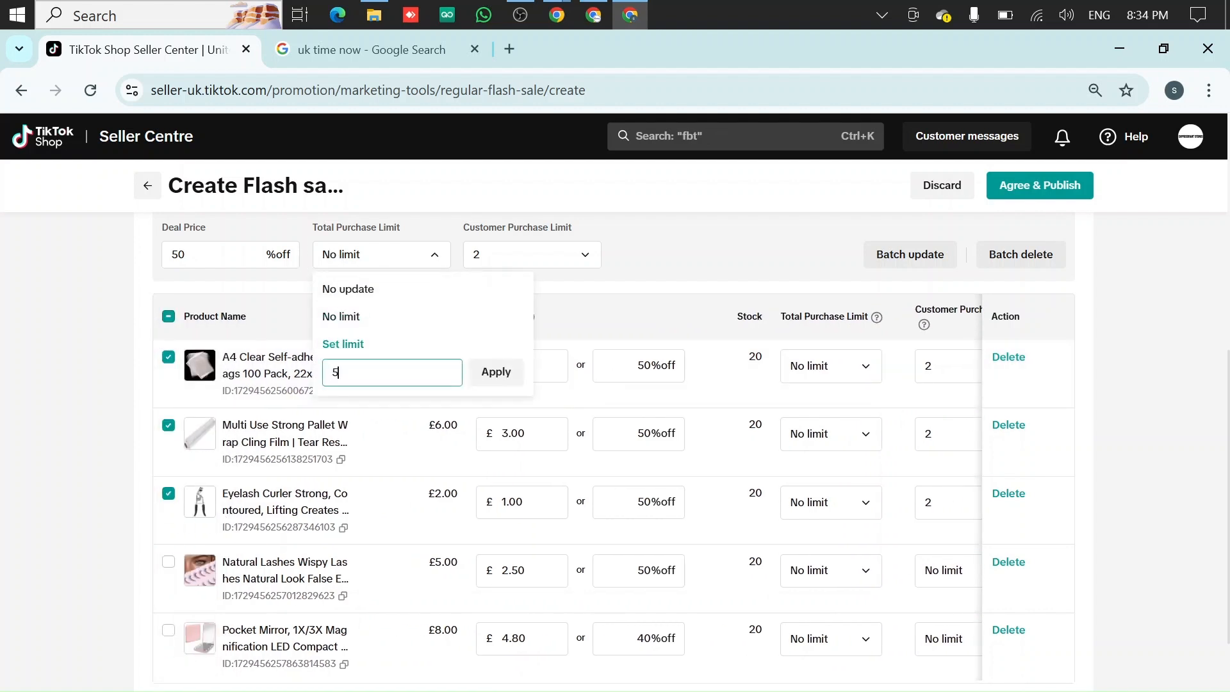
click(496, 371)
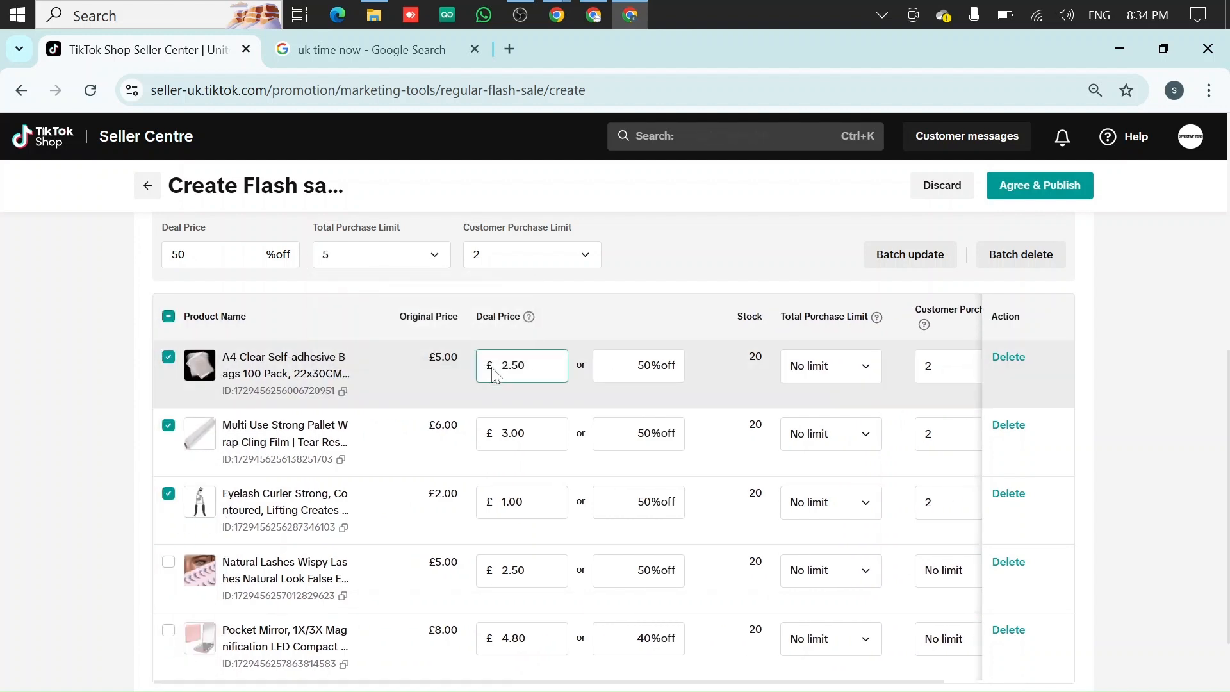
click(906, 260)
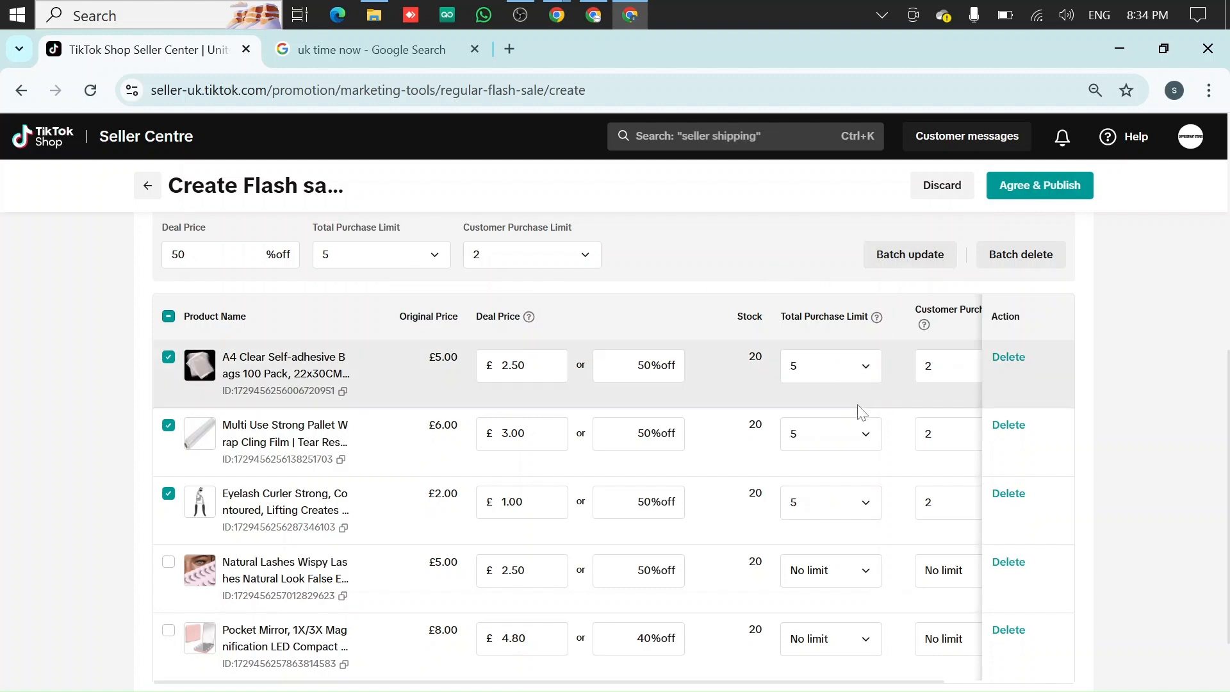
Select all five products and apply the batch update of 50% off, total limit 5 and customer limit 2
scroll(522, 502, down, 2)
scroll(200, 517, up, 2)
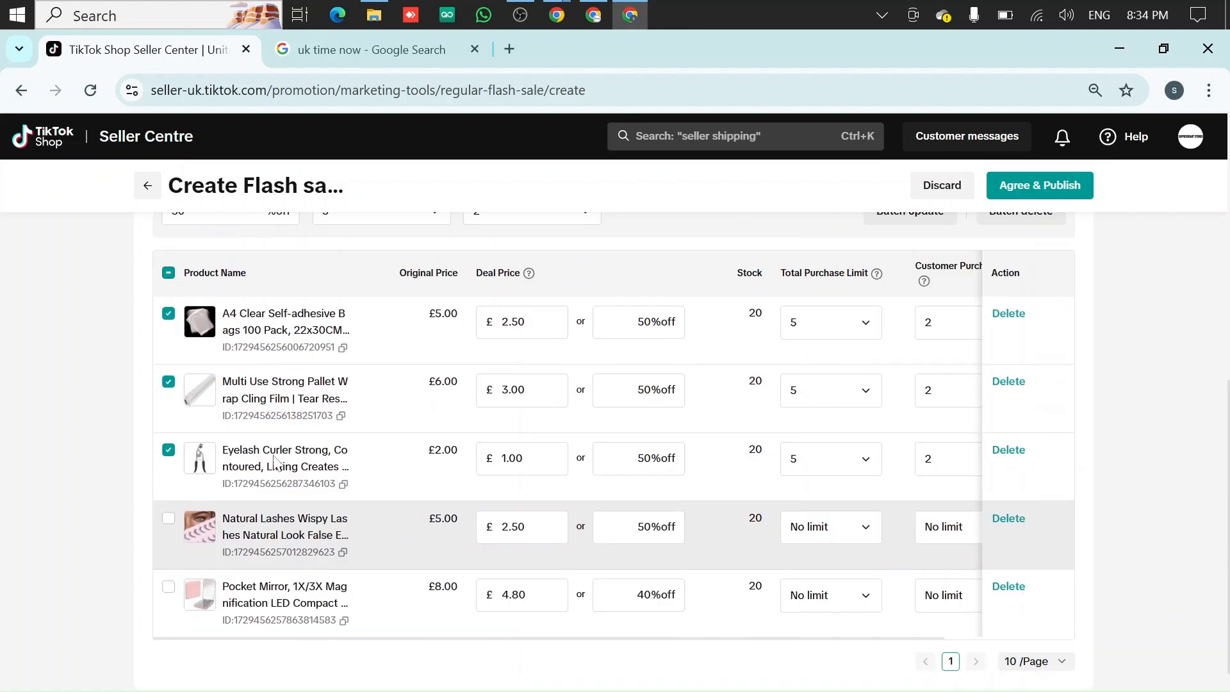
click(168, 318)
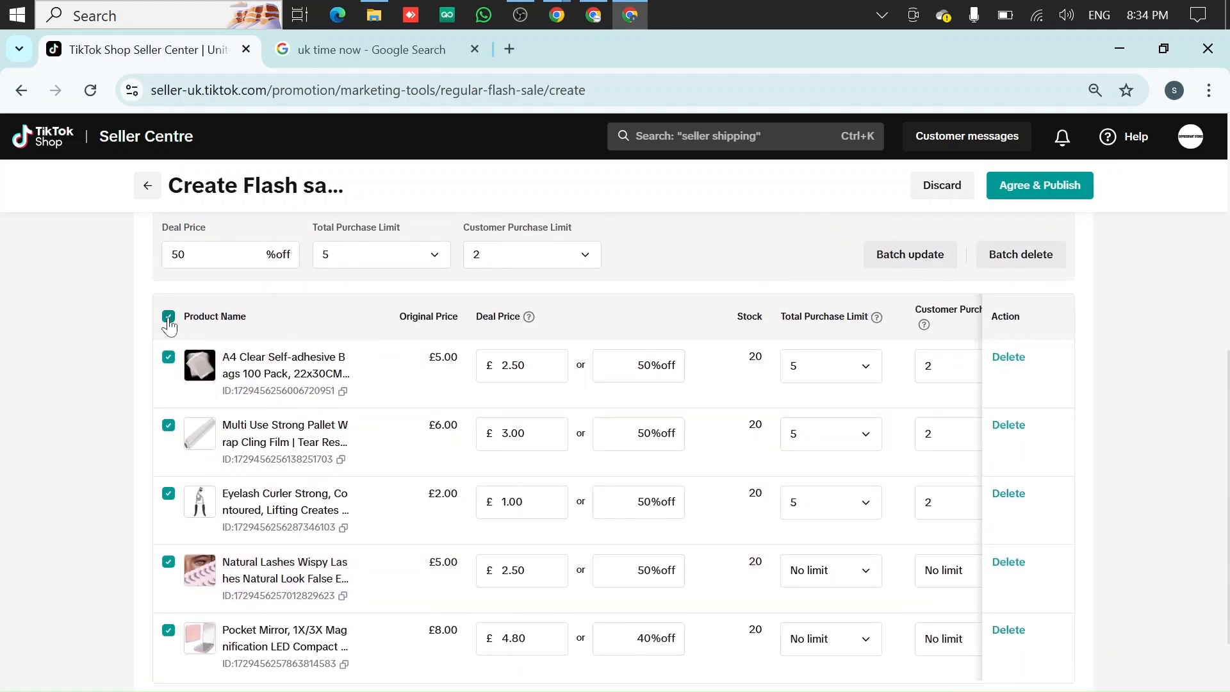
scroll(372, 401, down, 2)
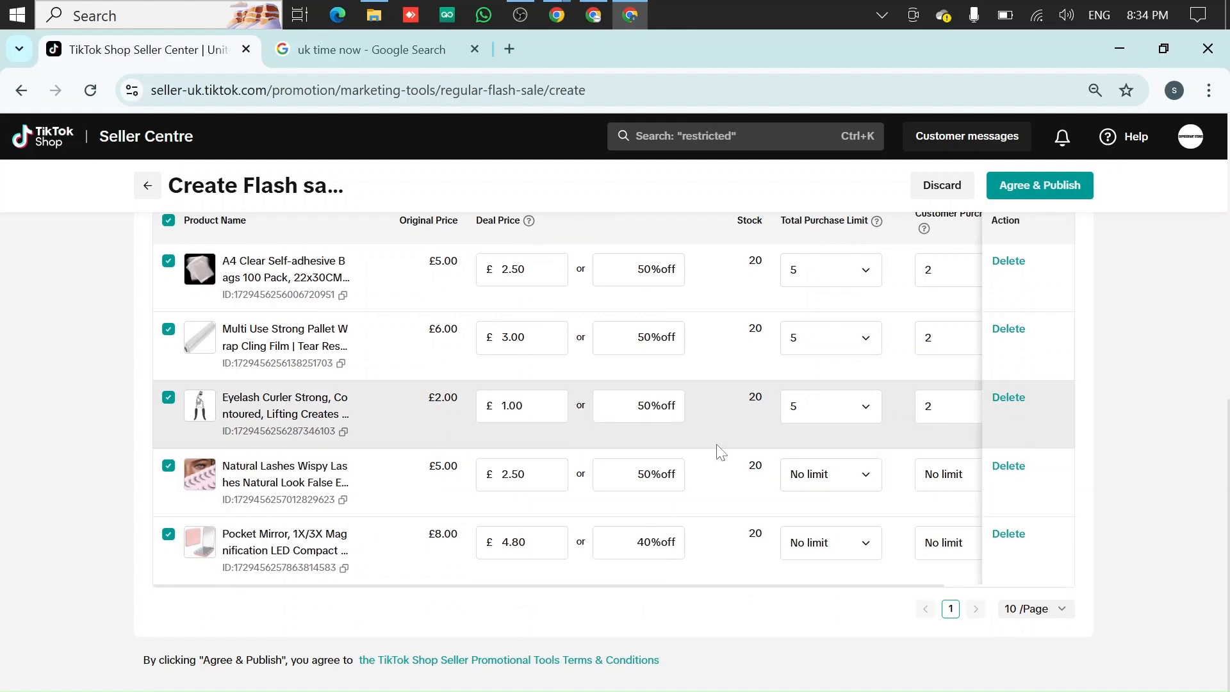
scroll(721, 451, up, 2)
scroll(716, 448, down, 2)
scroll(721, 474, up, 2)
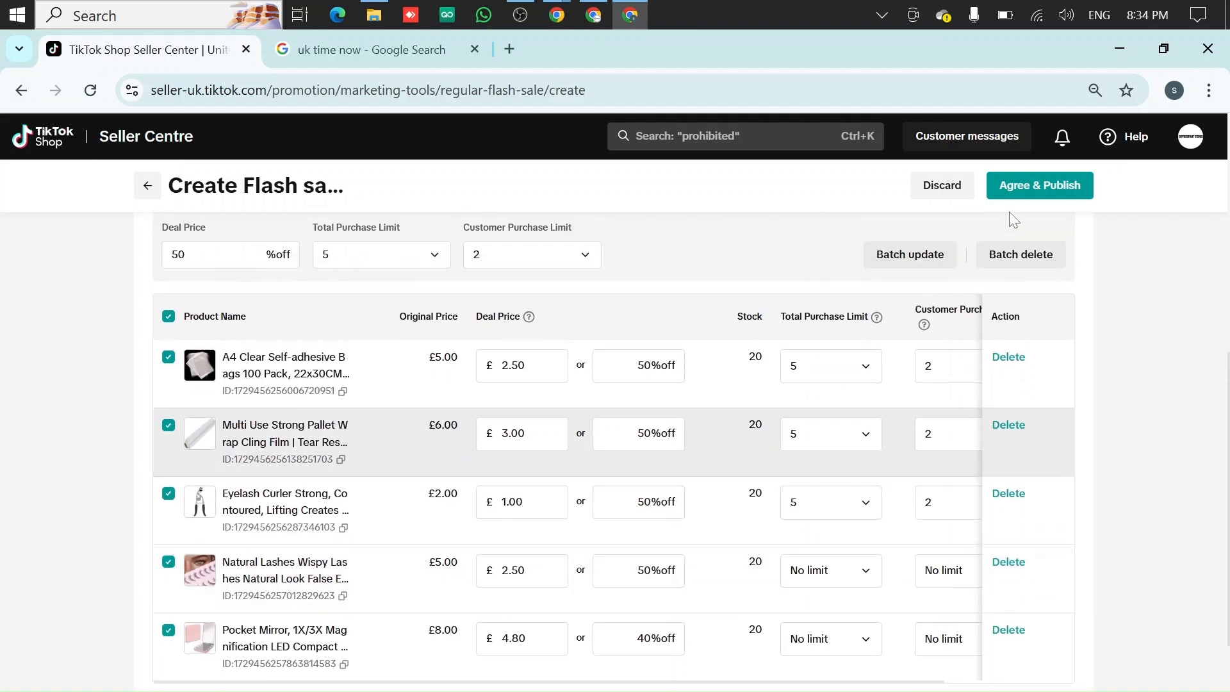
click(915, 259)
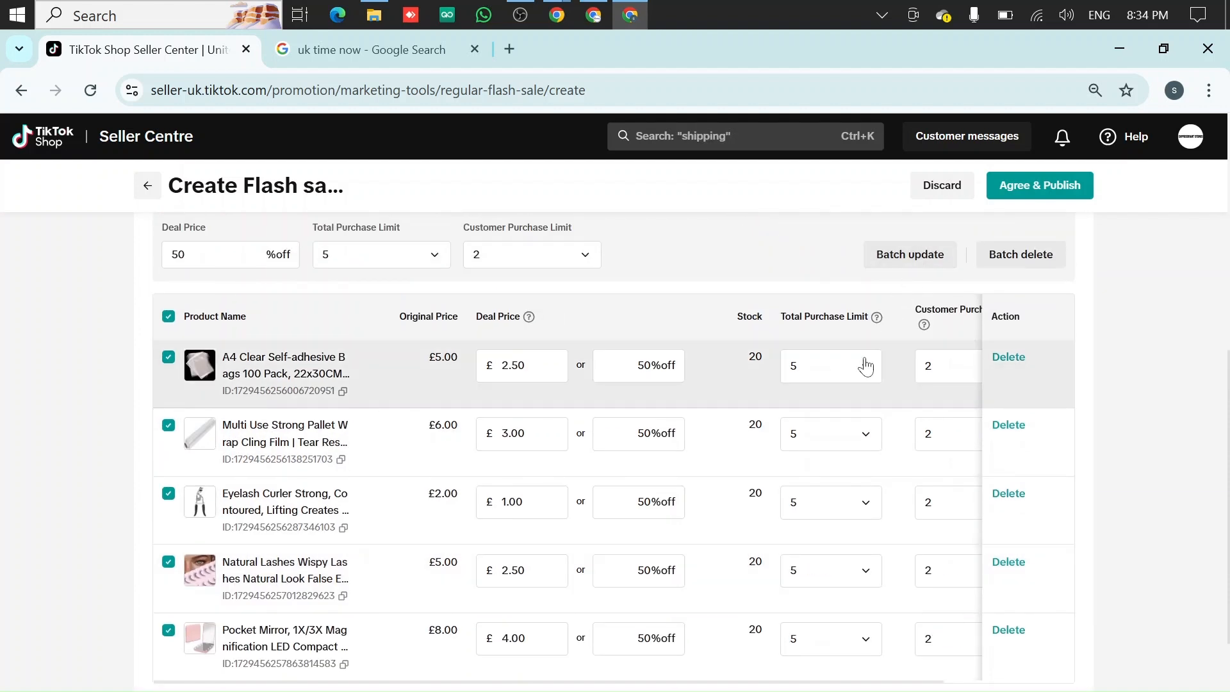
Set the product list to show 100 items per page
scroll(863, 359, down, 2)
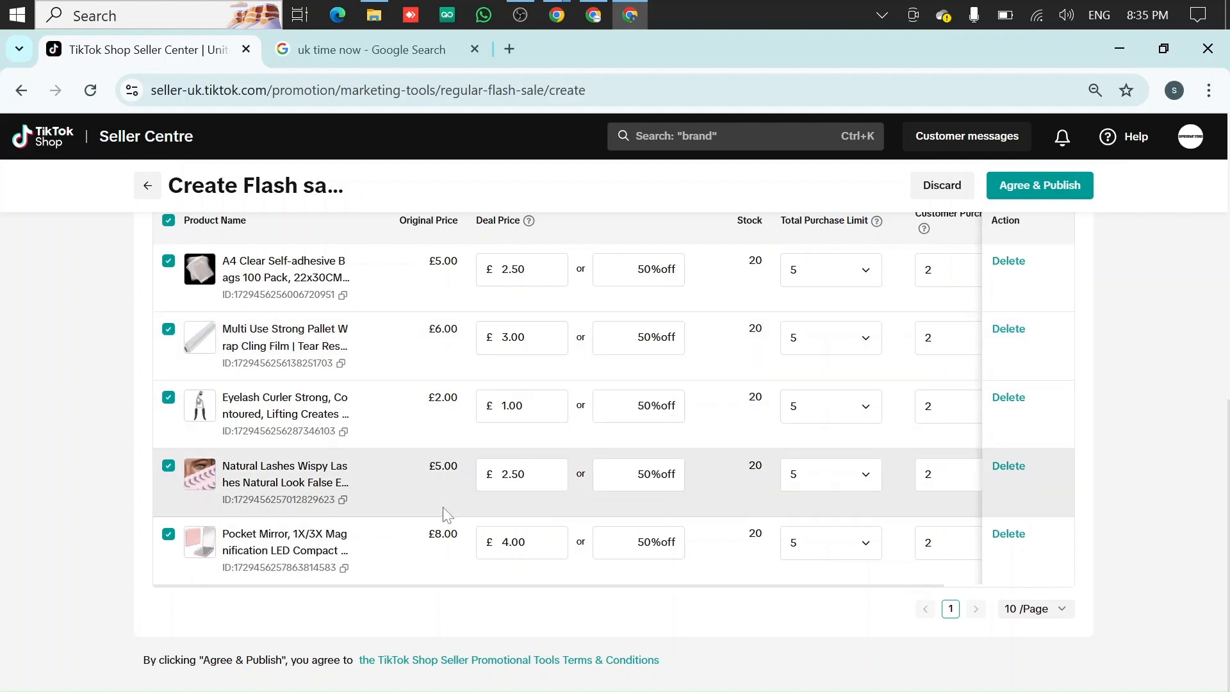
click(1042, 614)
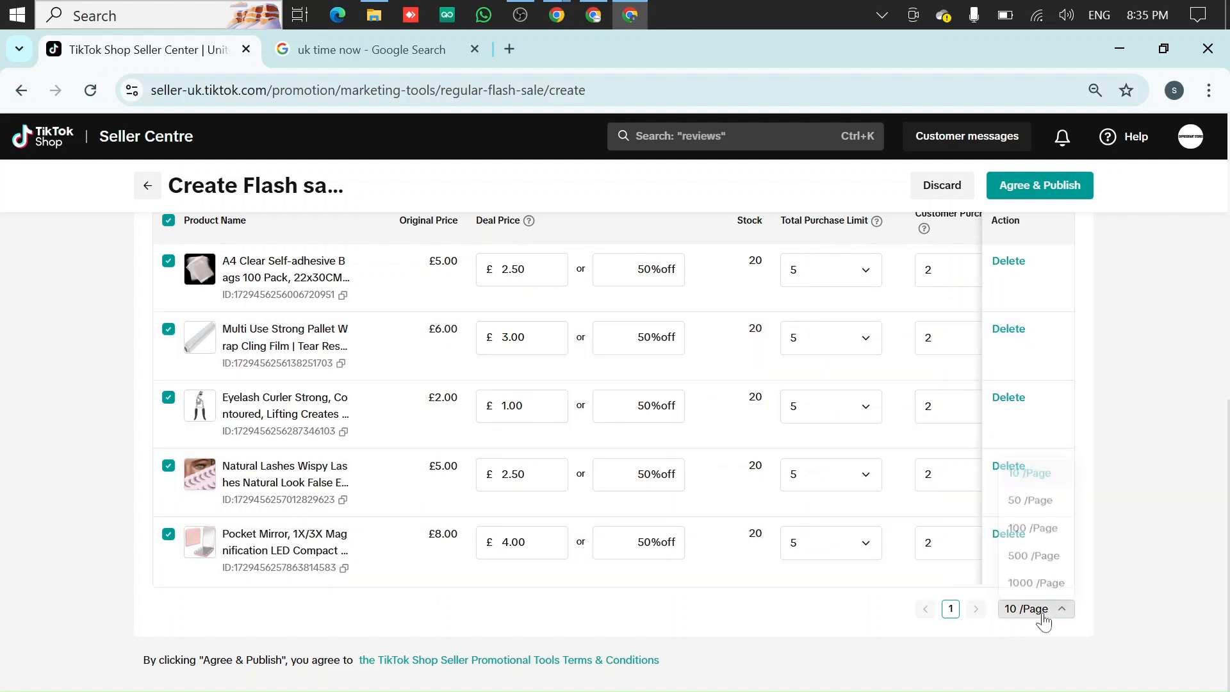
click(1042, 614)
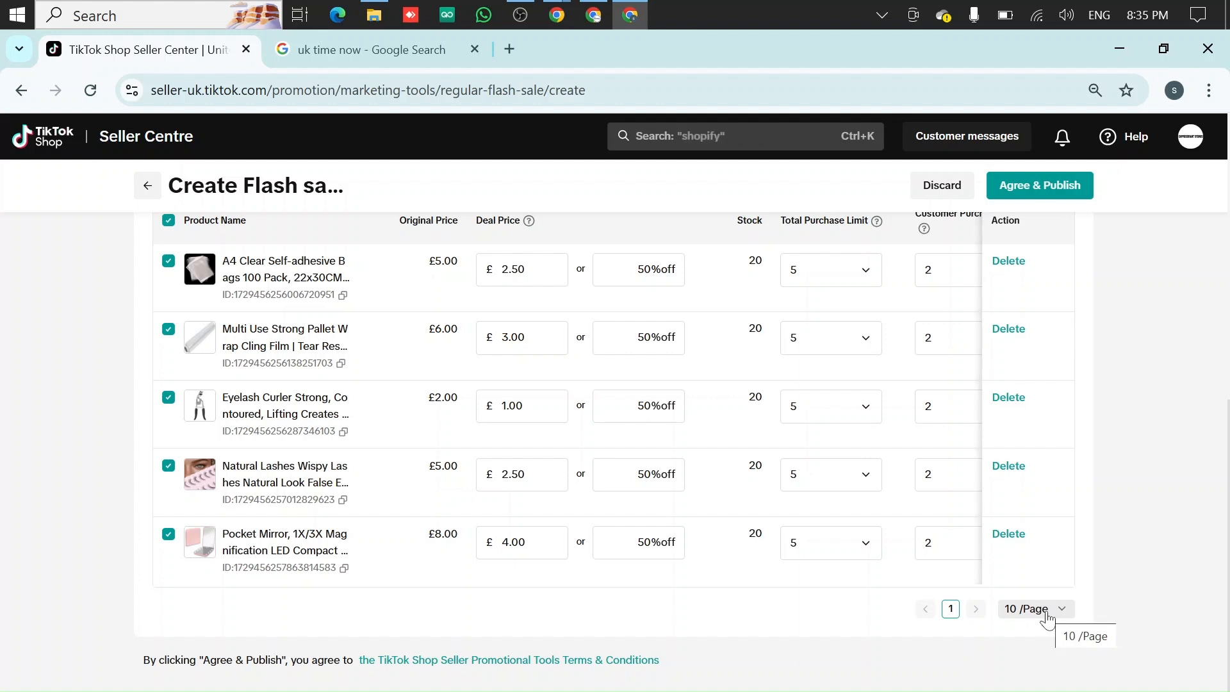
click(1046, 617)
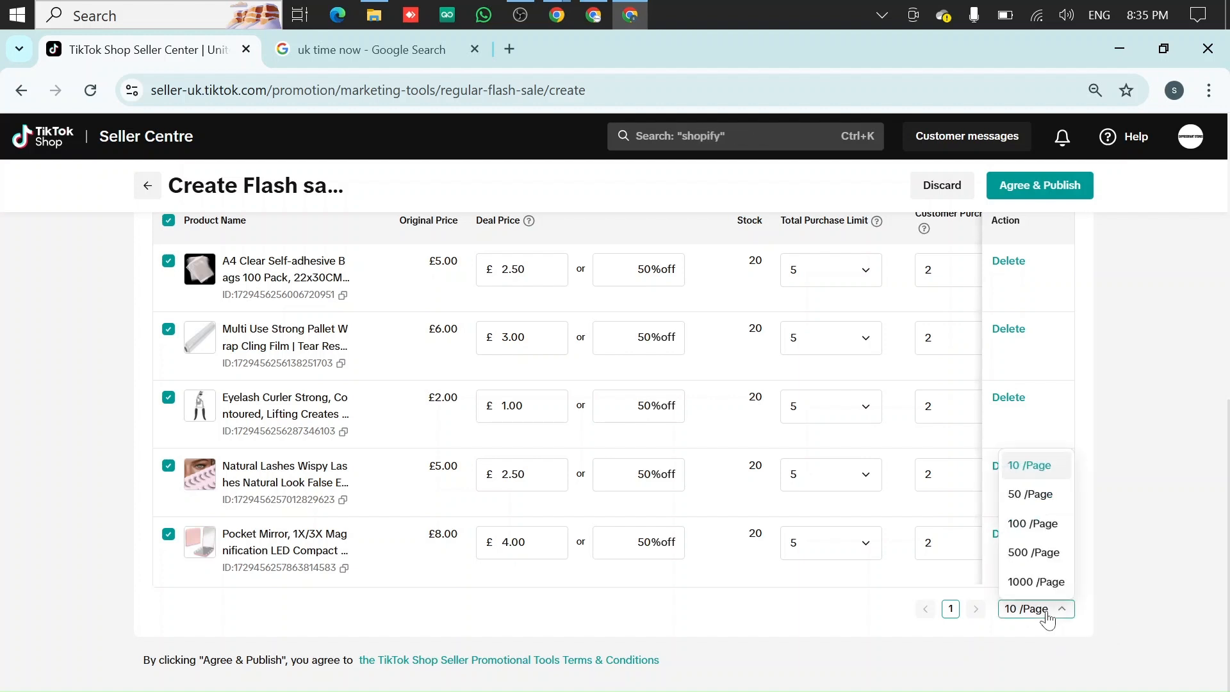
click(1043, 524)
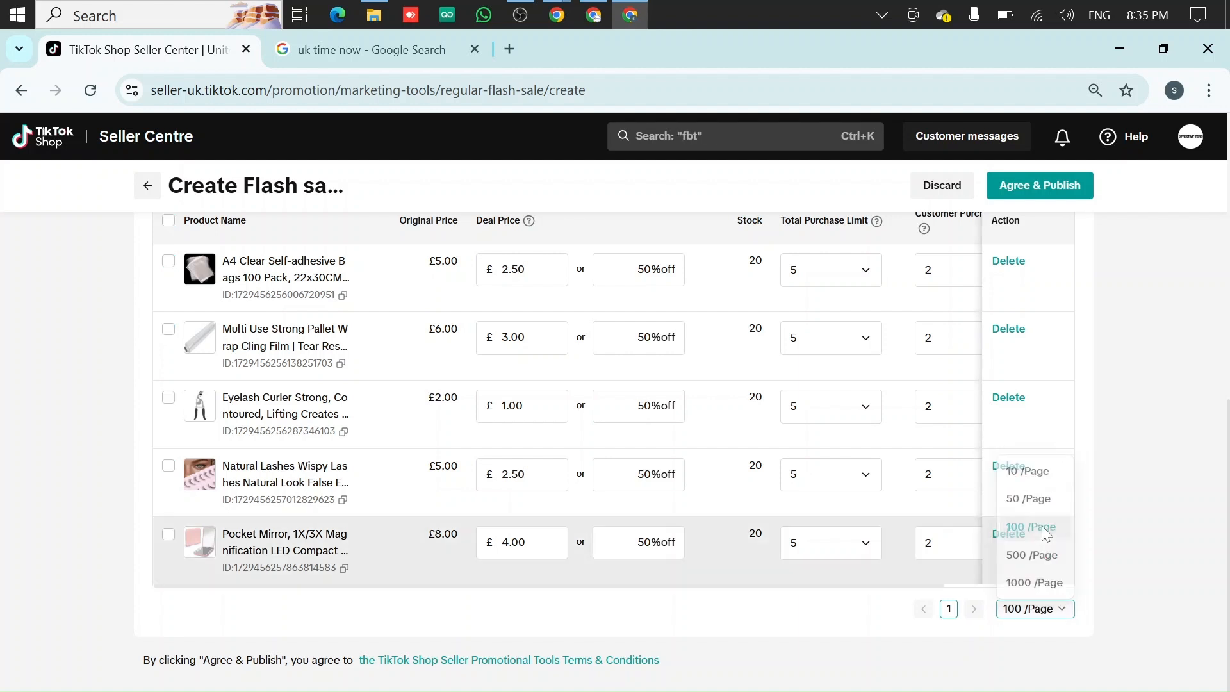
Select all five products again and review the batch settings and product list
scroll(490, 441, up, 1)
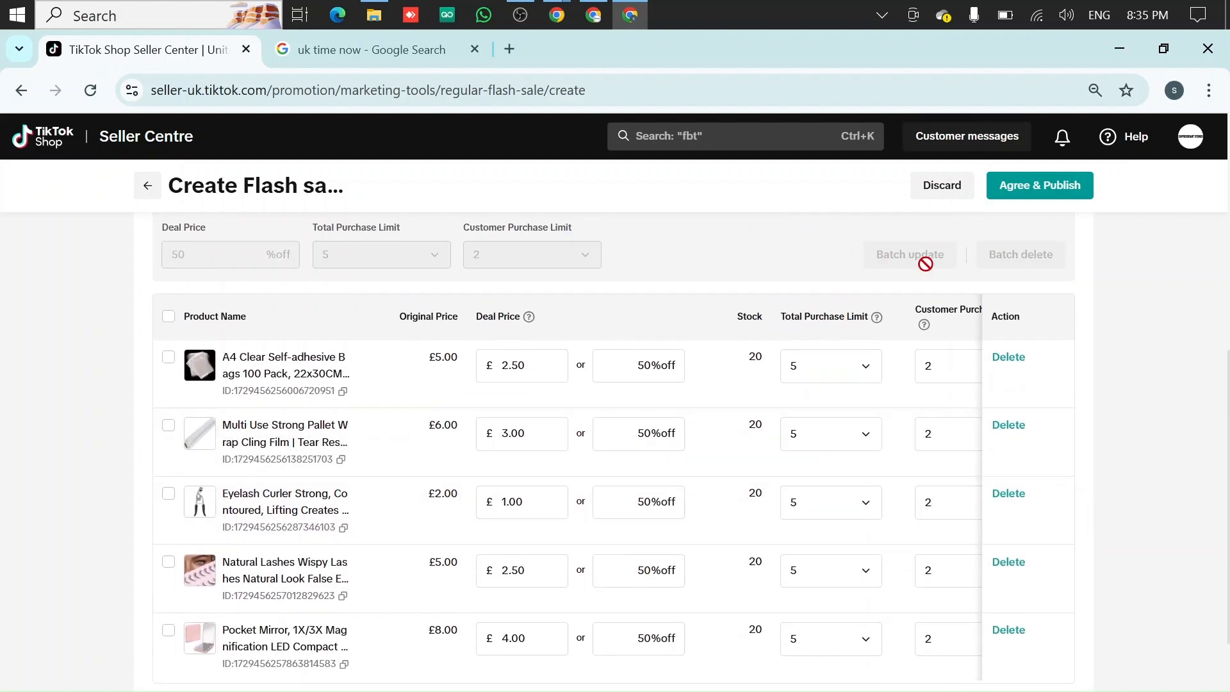
click(170, 318)
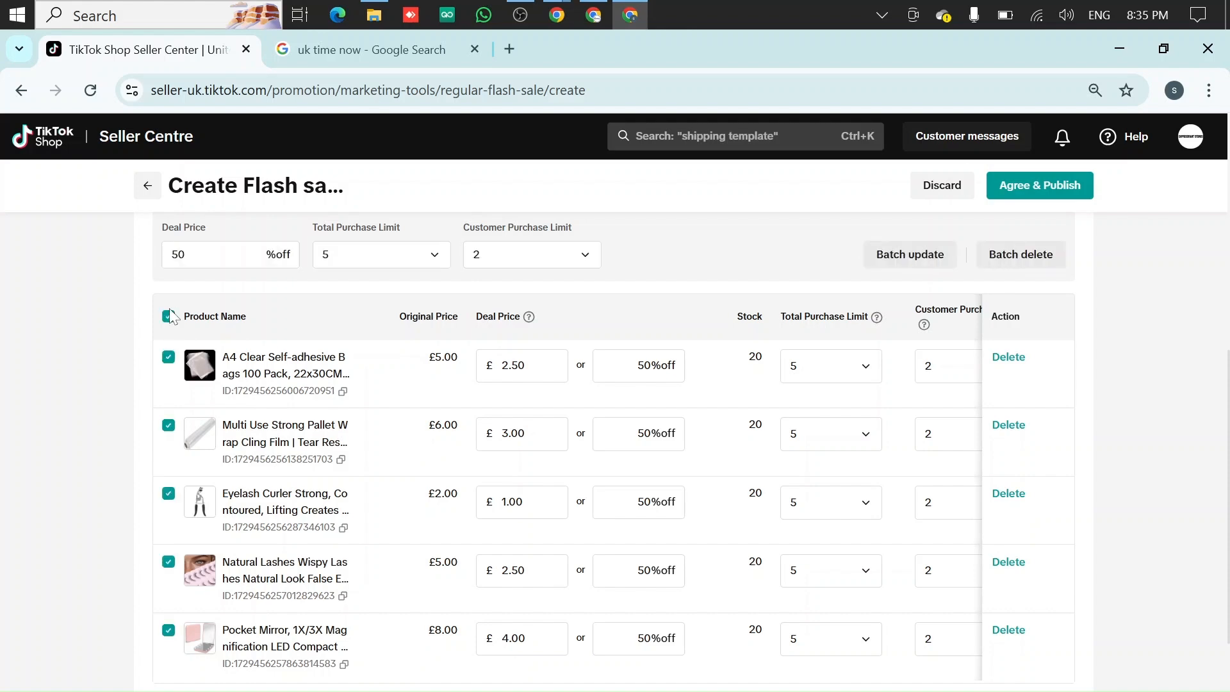
scroll(577, 340, up, 3)
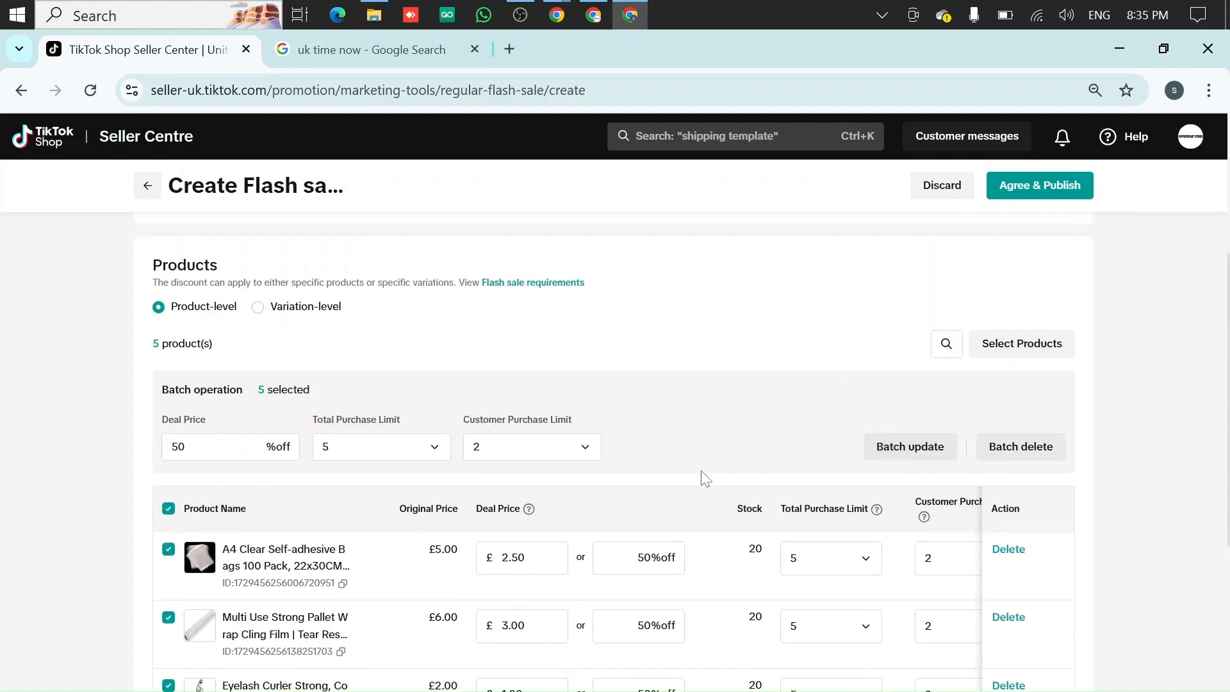
scroll(679, 479, down, 3)
scroll(513, 407, down, 2)
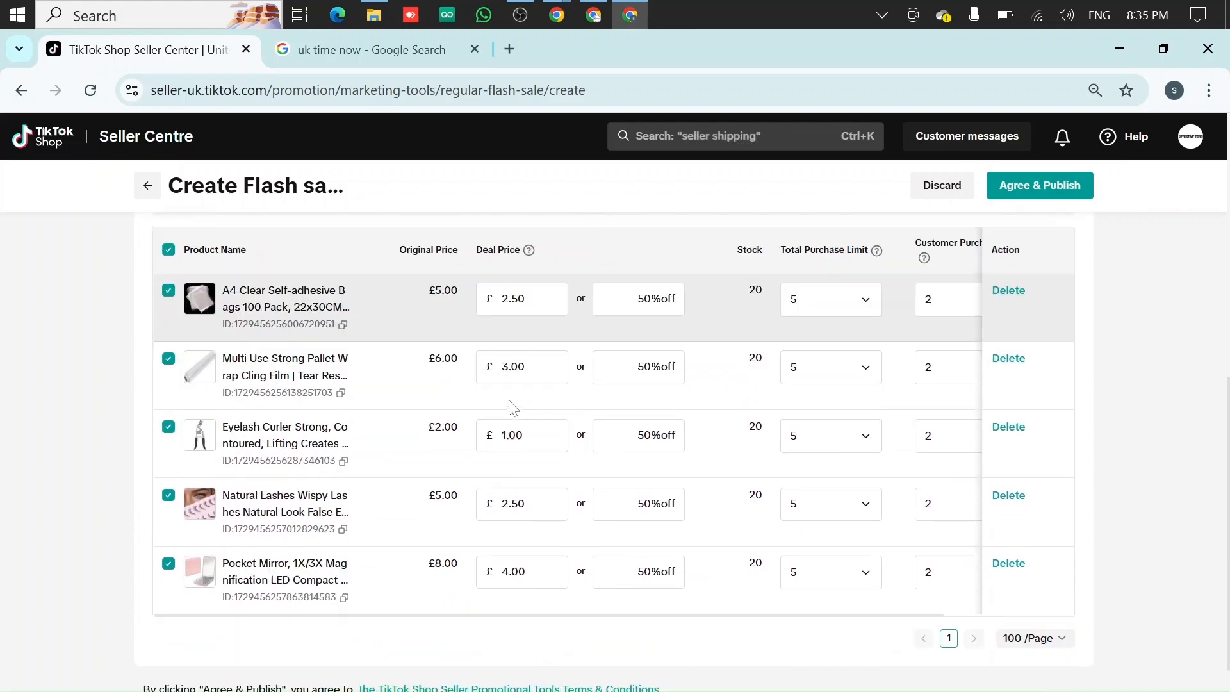
scroll(539, 397, up, 2)
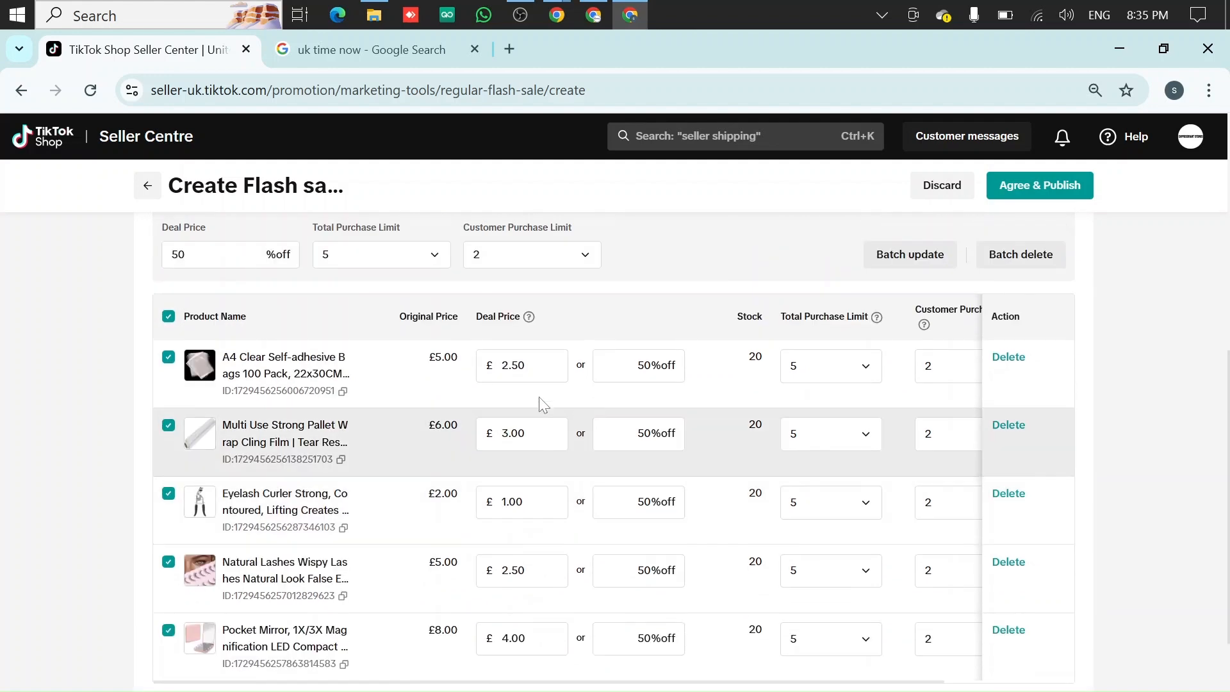
scroll(254, 278, up, 2)
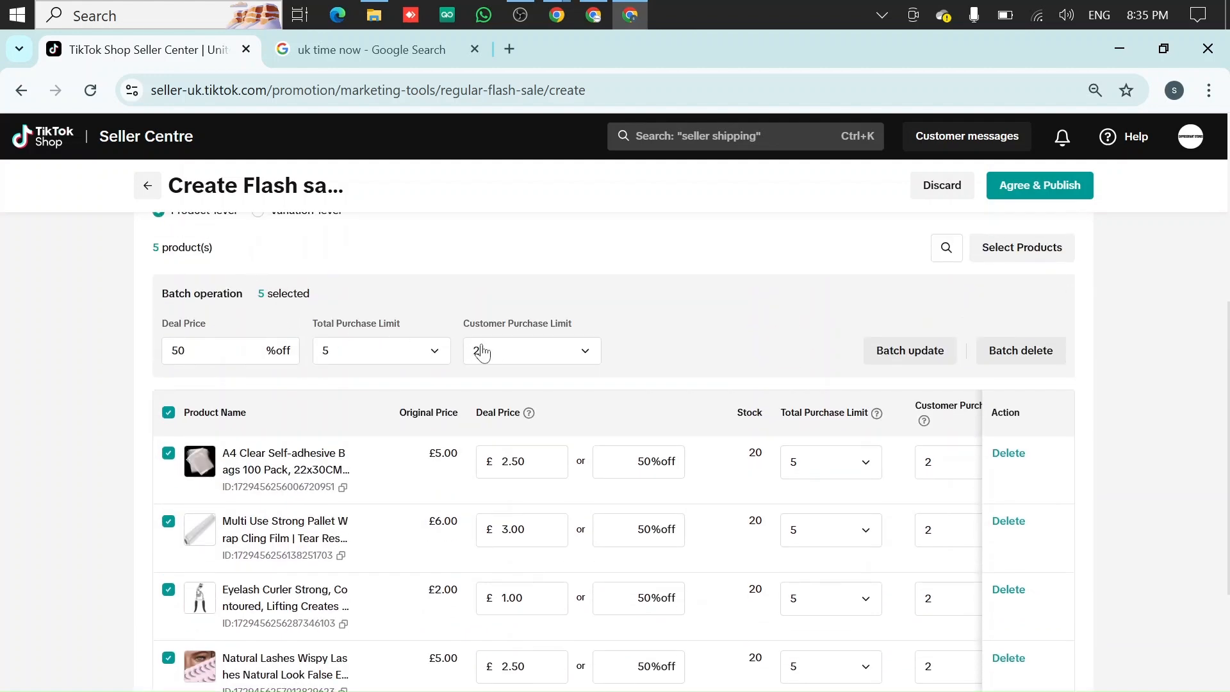
Remove the Eyelash Curler product from the flash sale's product list
scroll(626, 394, down, 2)
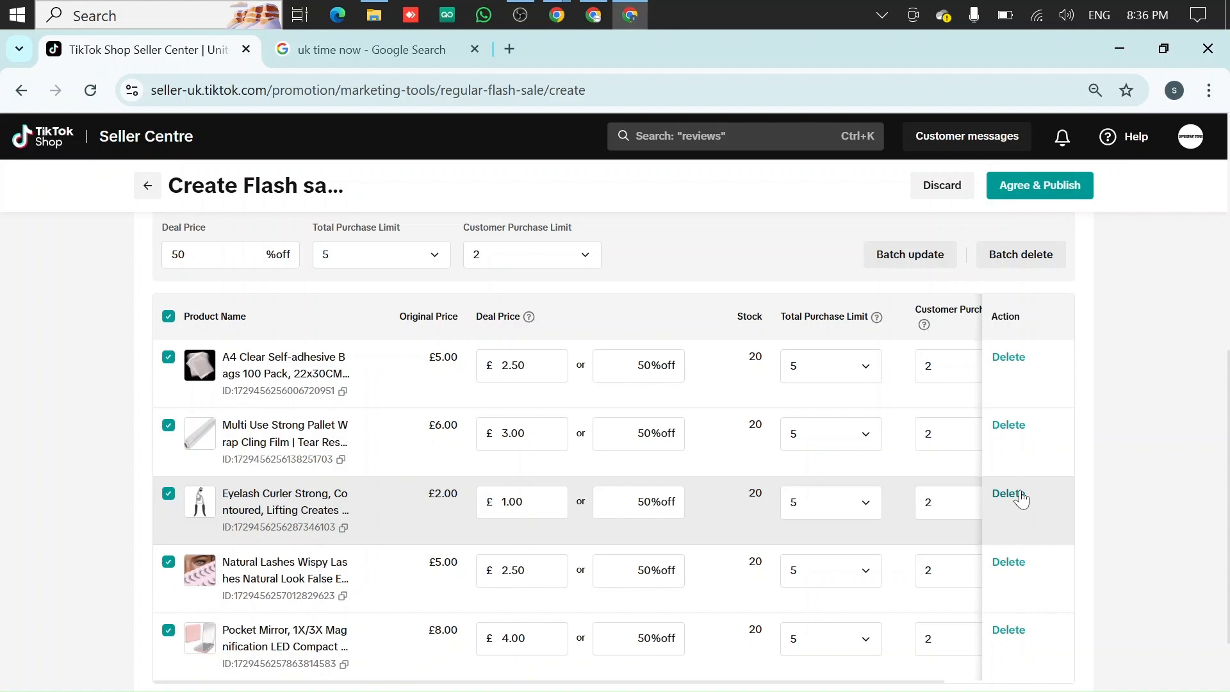
click(1008, 494)
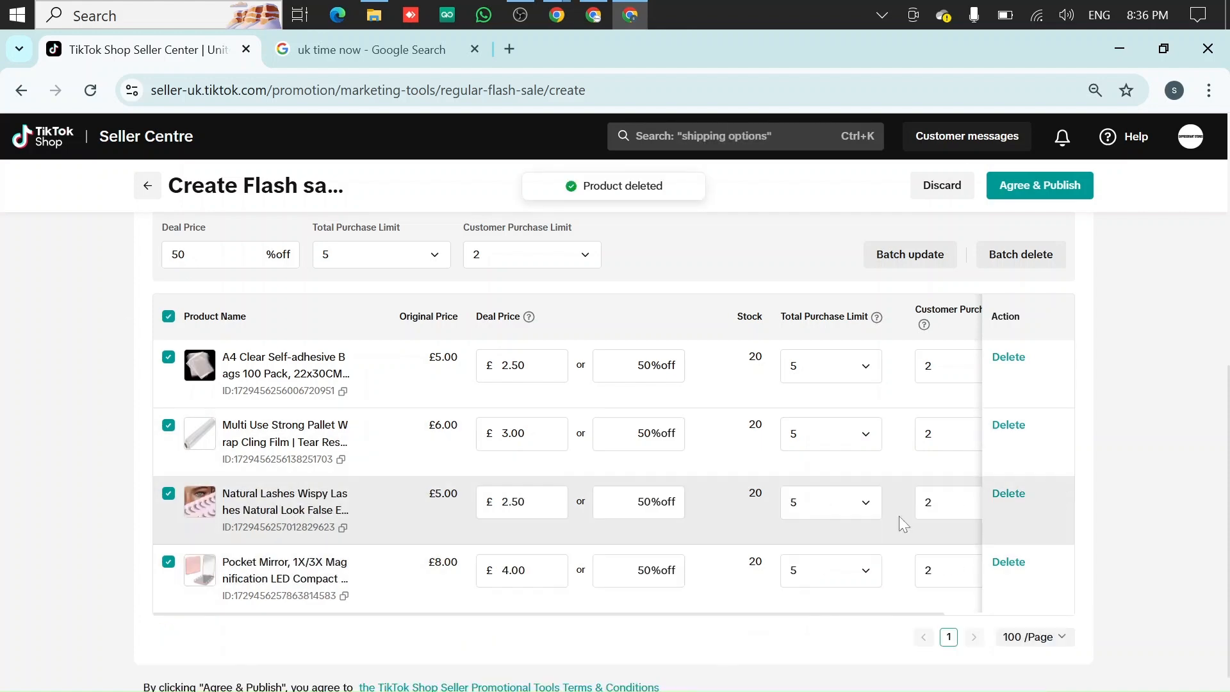
Review the promotion details and remaining four products, then publish the flash sale and dismiss the confirmation
scroll(503, 421, up, 6)
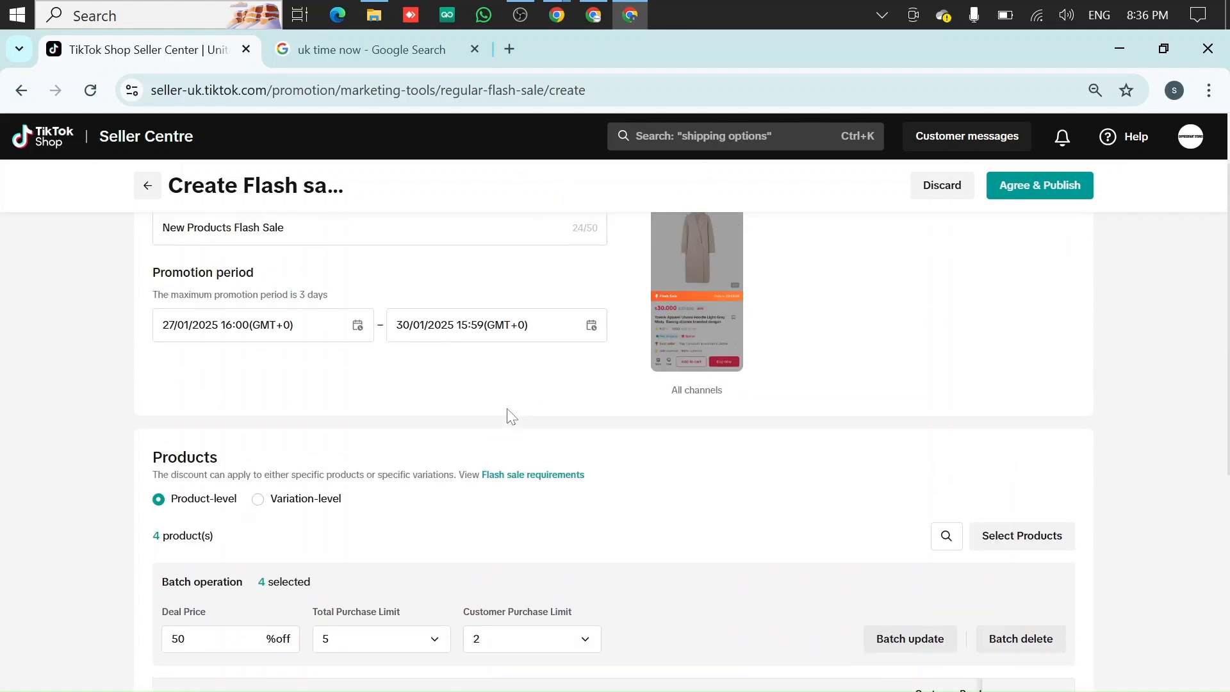
scroll(506, 416, down, 7)
click(503, 410)
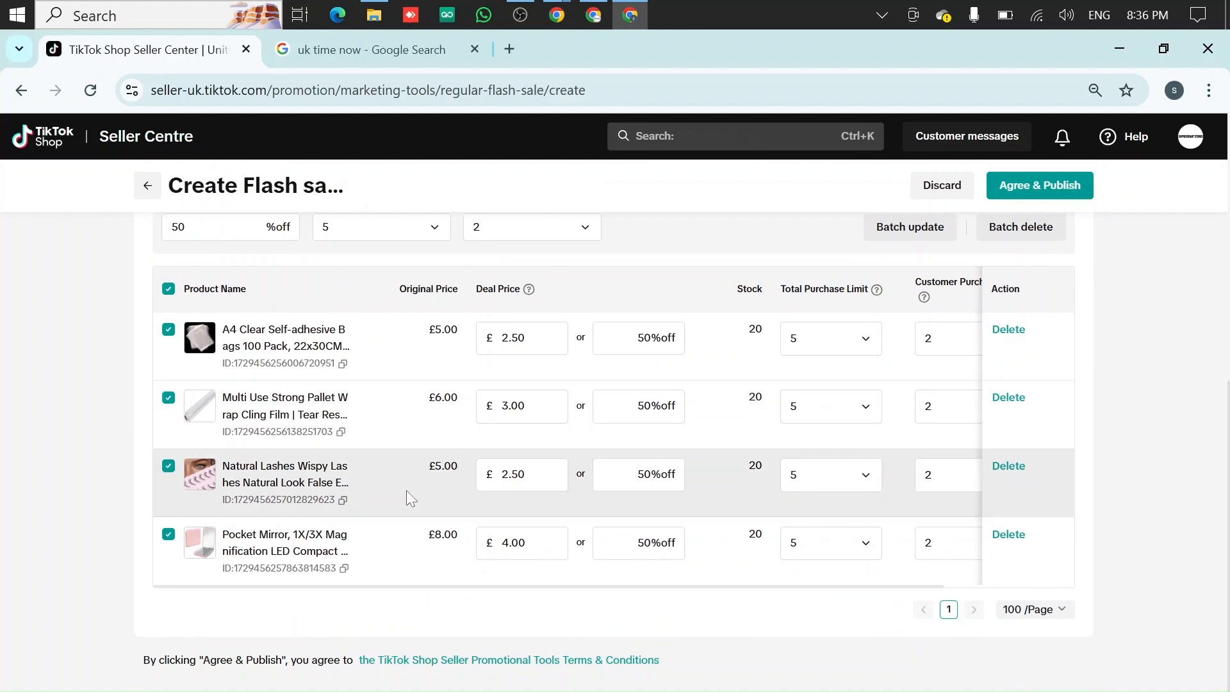
scroll(406, 490, up, 3)
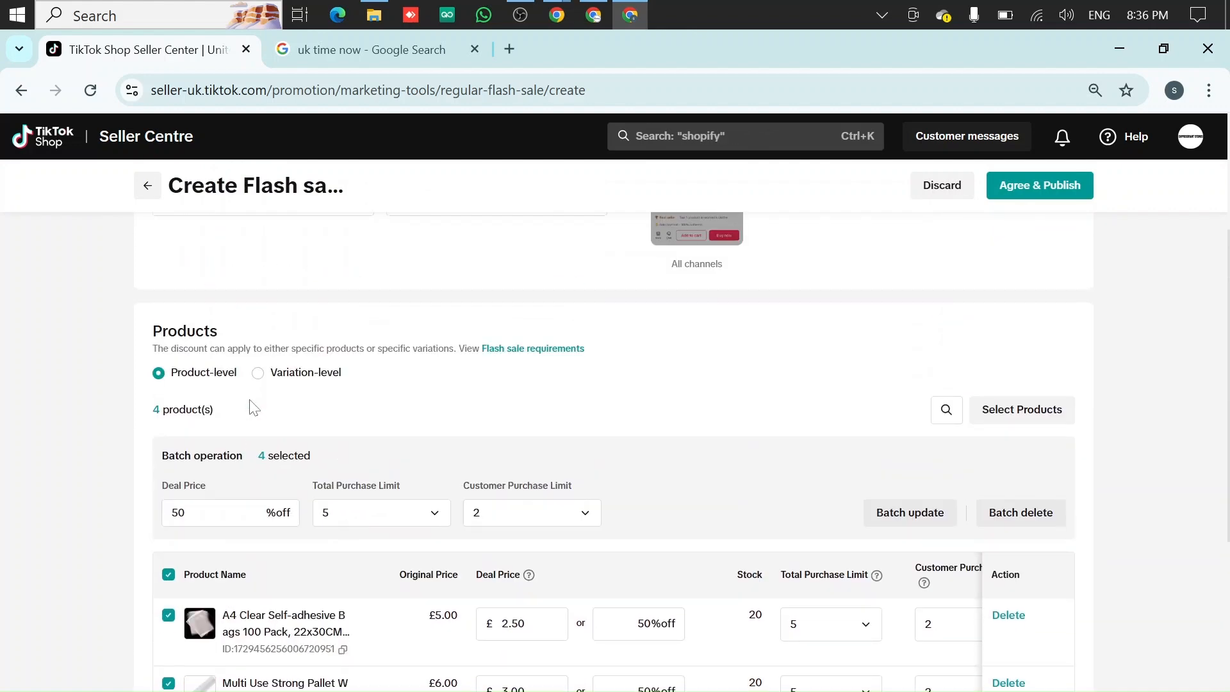
scroll(644, 459, down, 2)
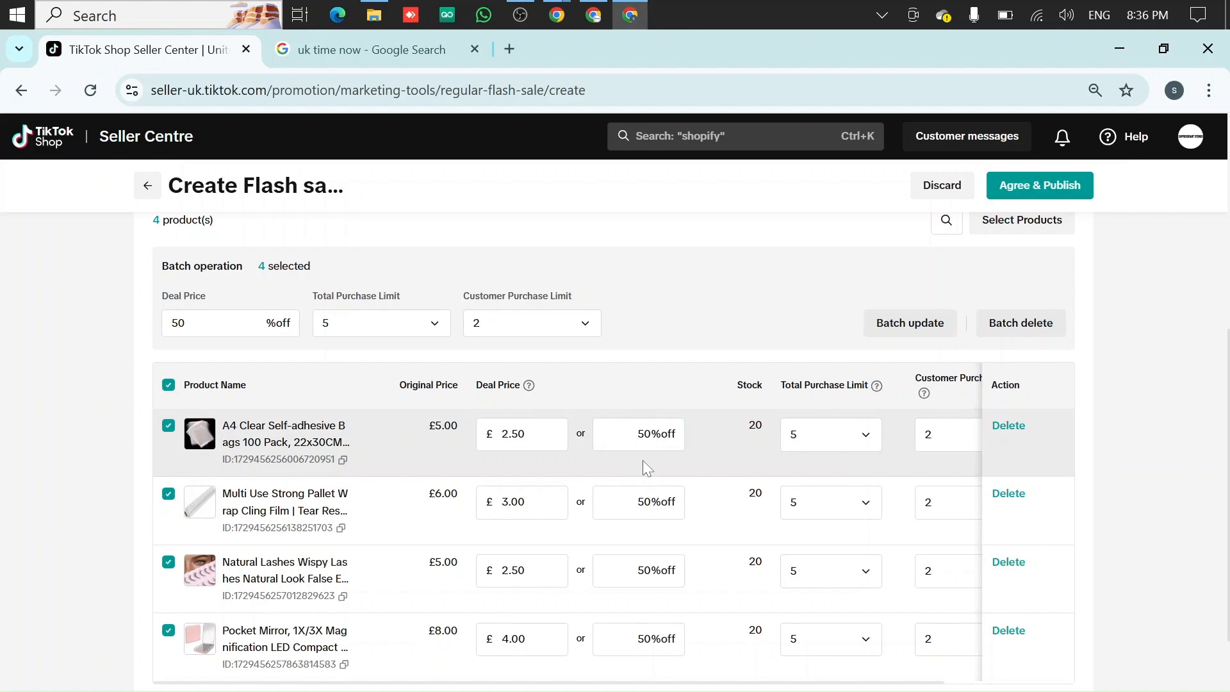
scroll(643, 460, down, 2)
scroll(593, 500, up, 2)
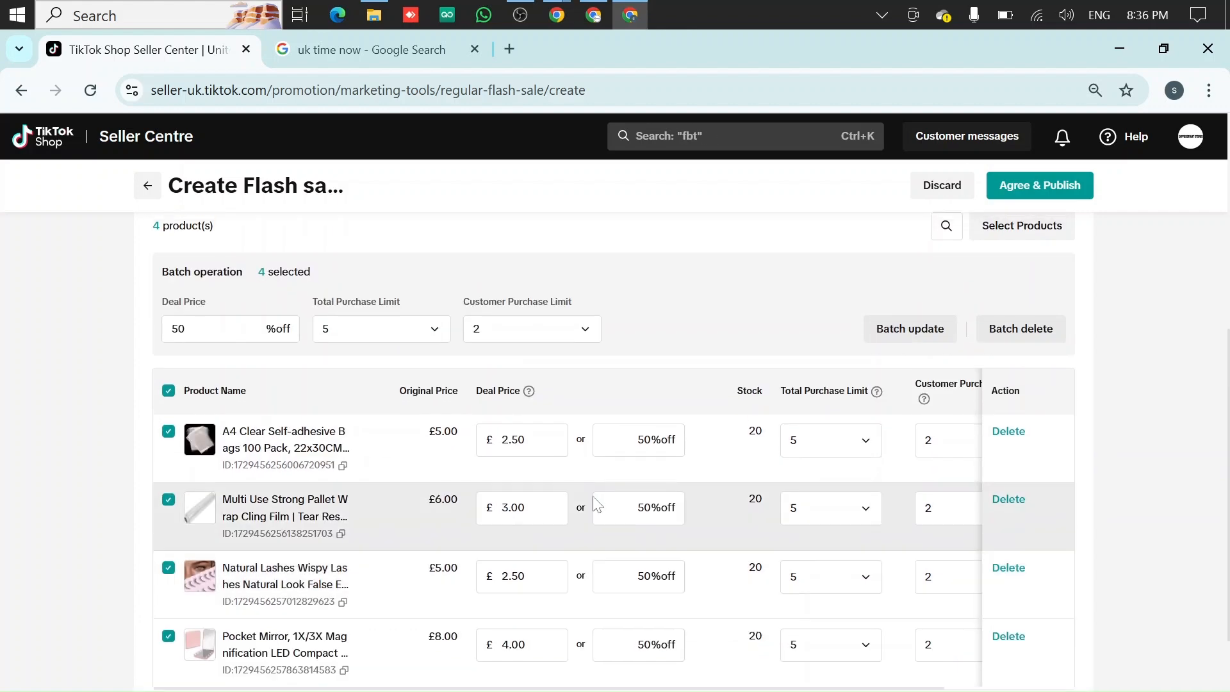
scroll(593, 500, up, 3)
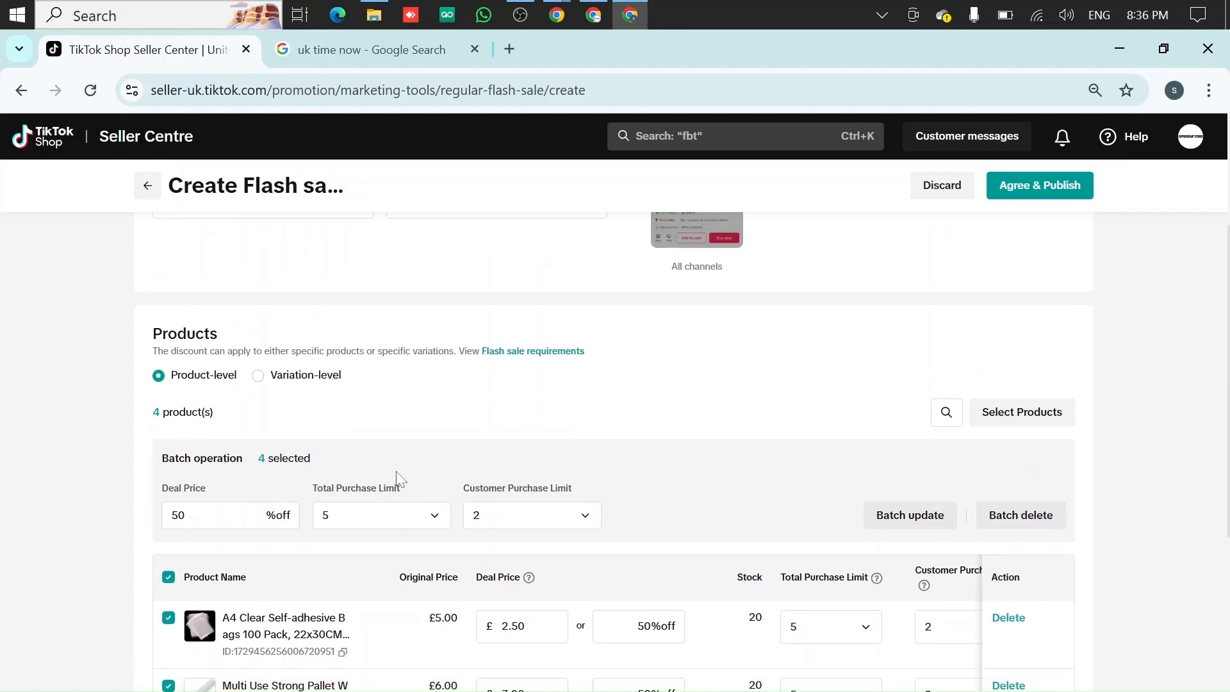
scroll(397, 478, up, 3)
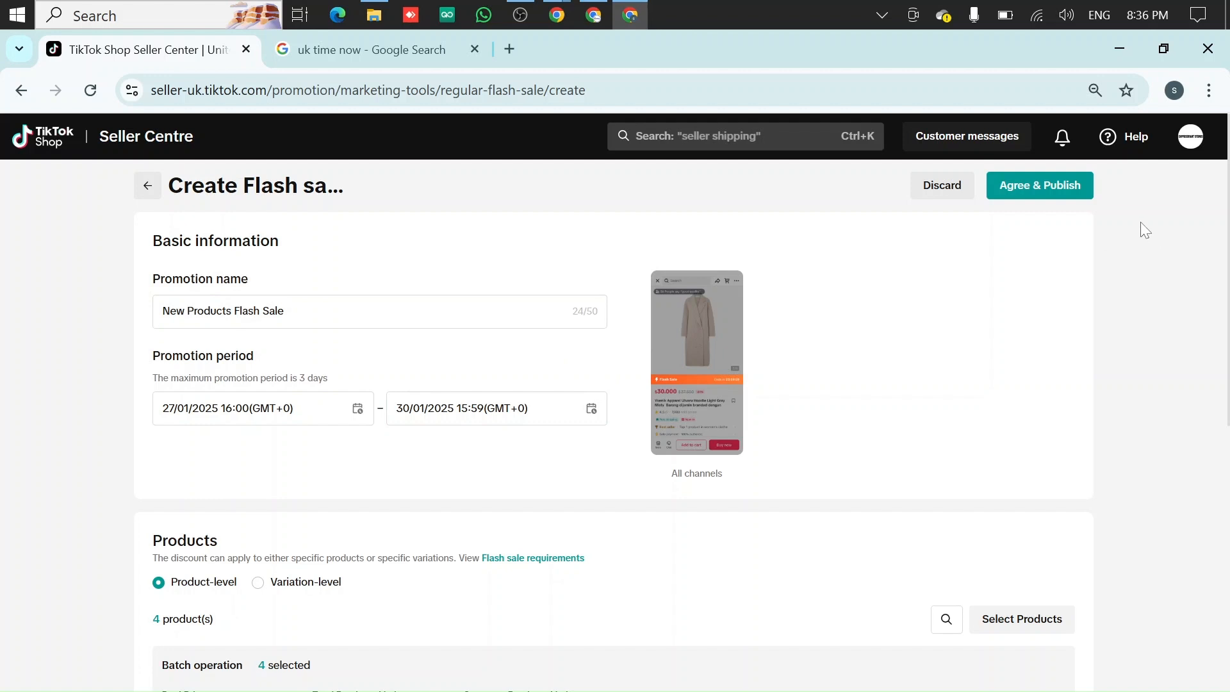
click(1058, 194)
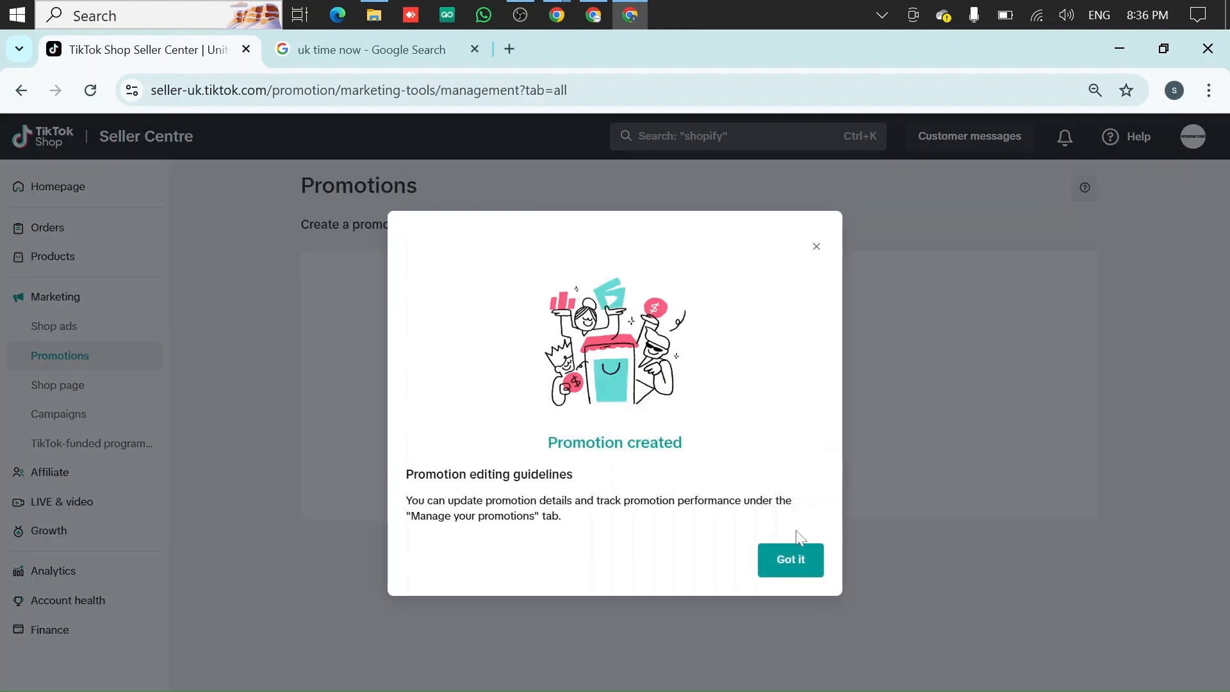
click(793, 562)
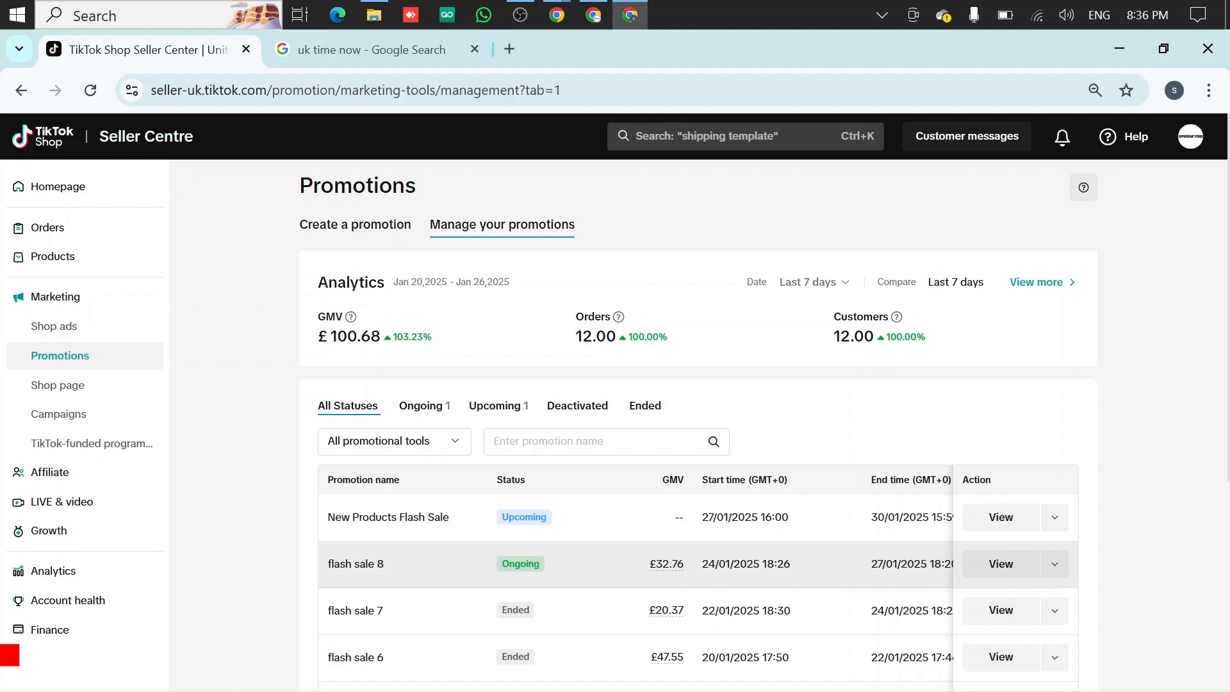
scroll(512, 557, down, 1)
scroll(496, 543, up, 1)
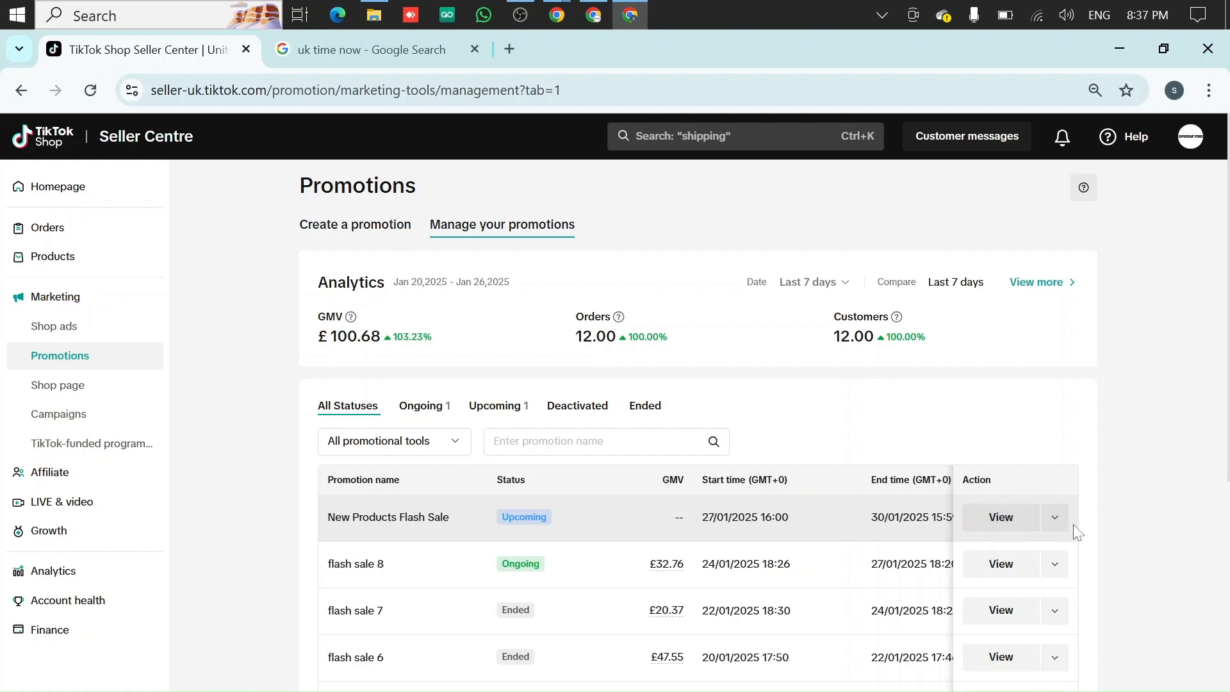
click(1055, 519)
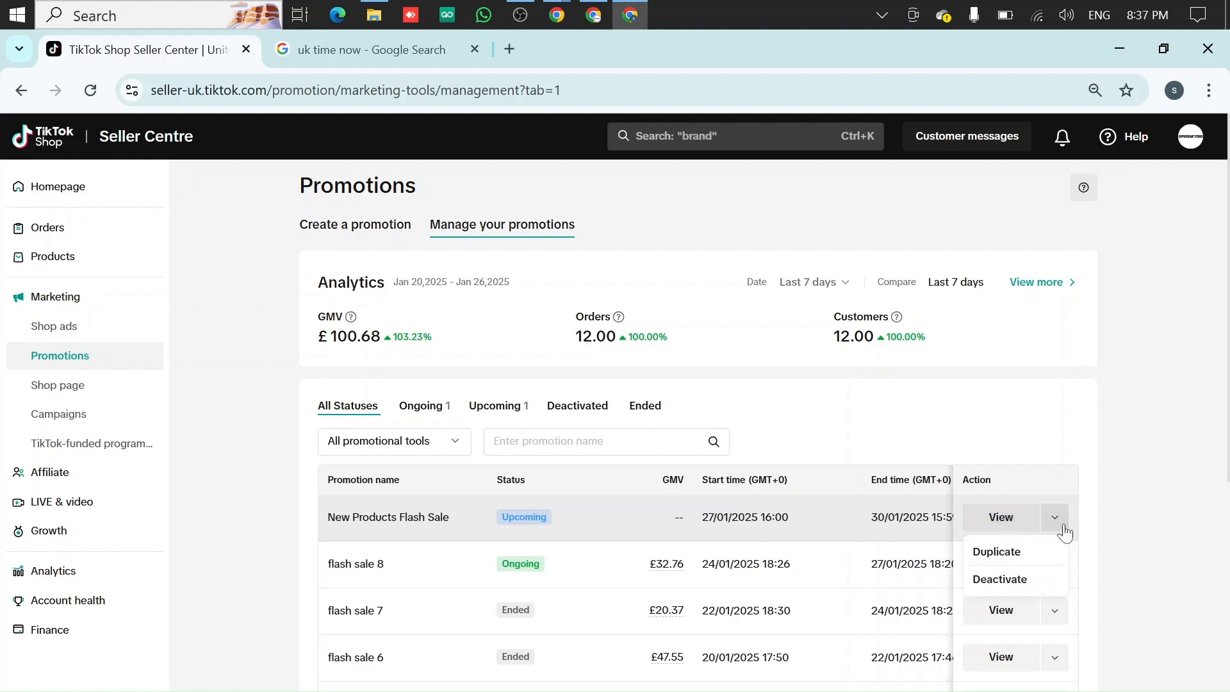
click(1051, 566)
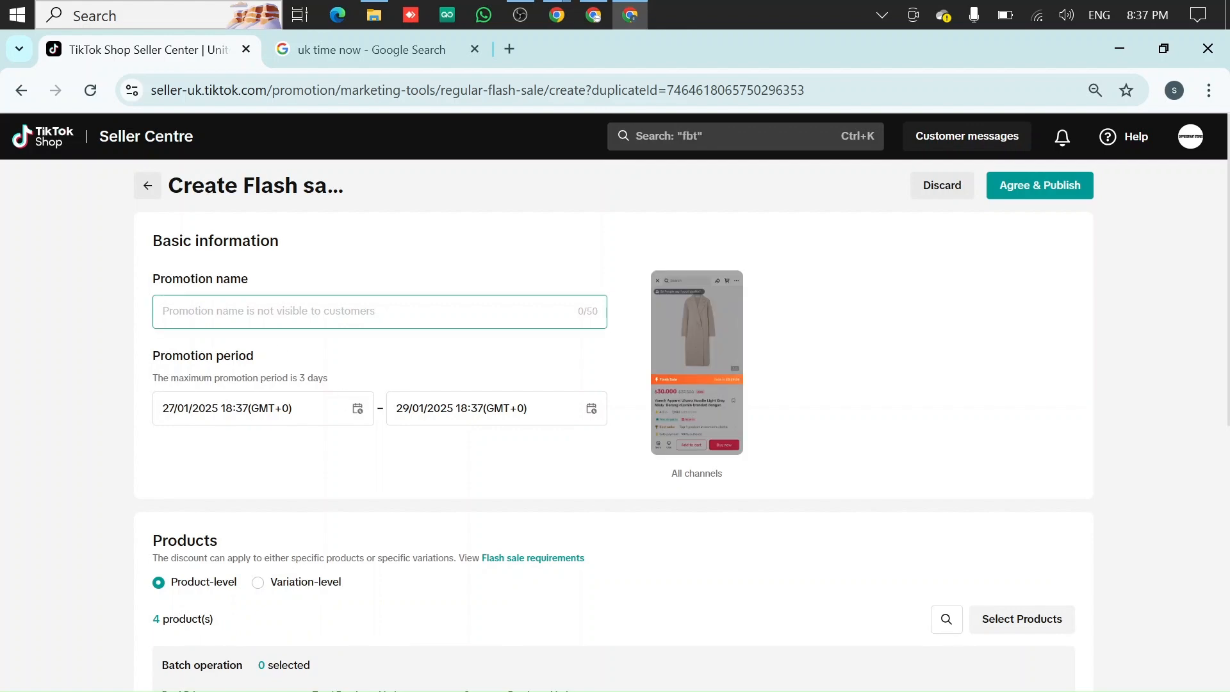
scroll(766, 416, down, 7)
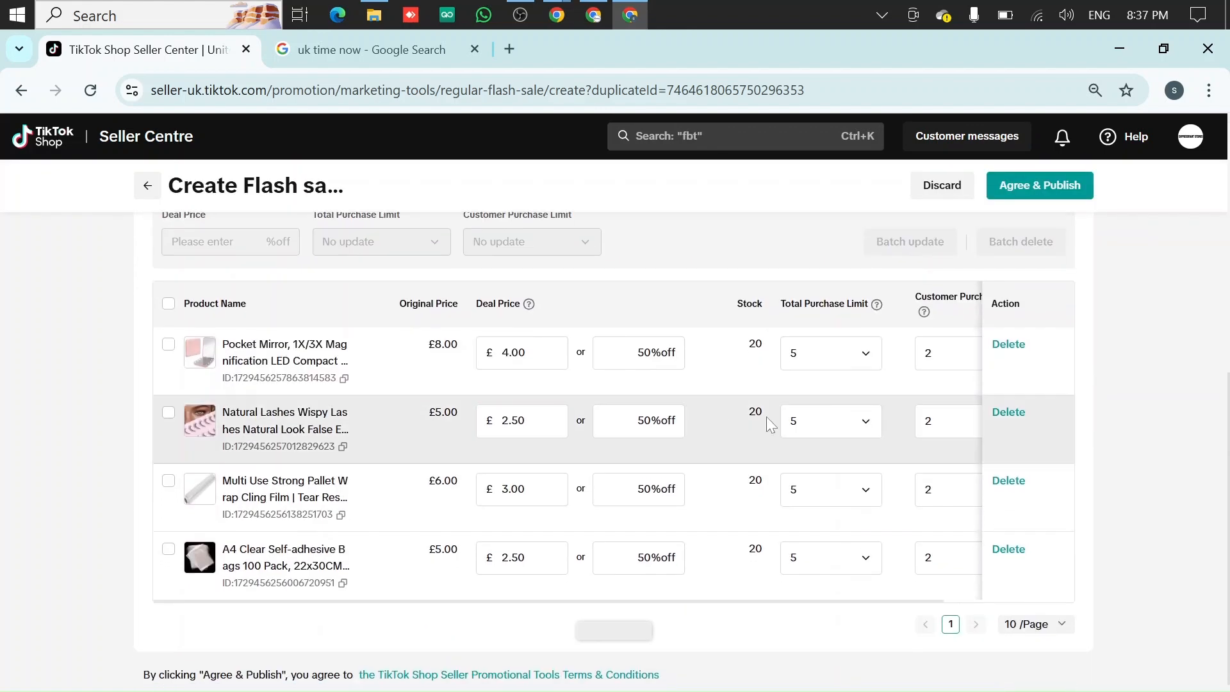
scroll(562, 388, up, 7)
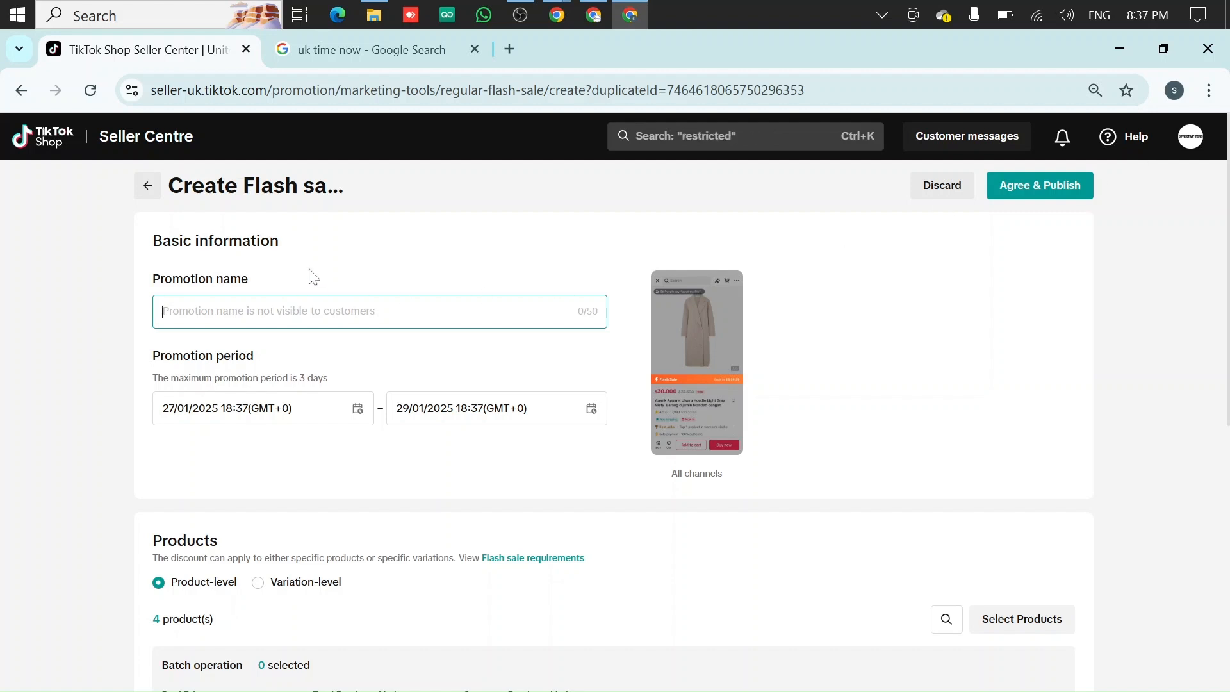
click(147, 186)
click(143, 190)
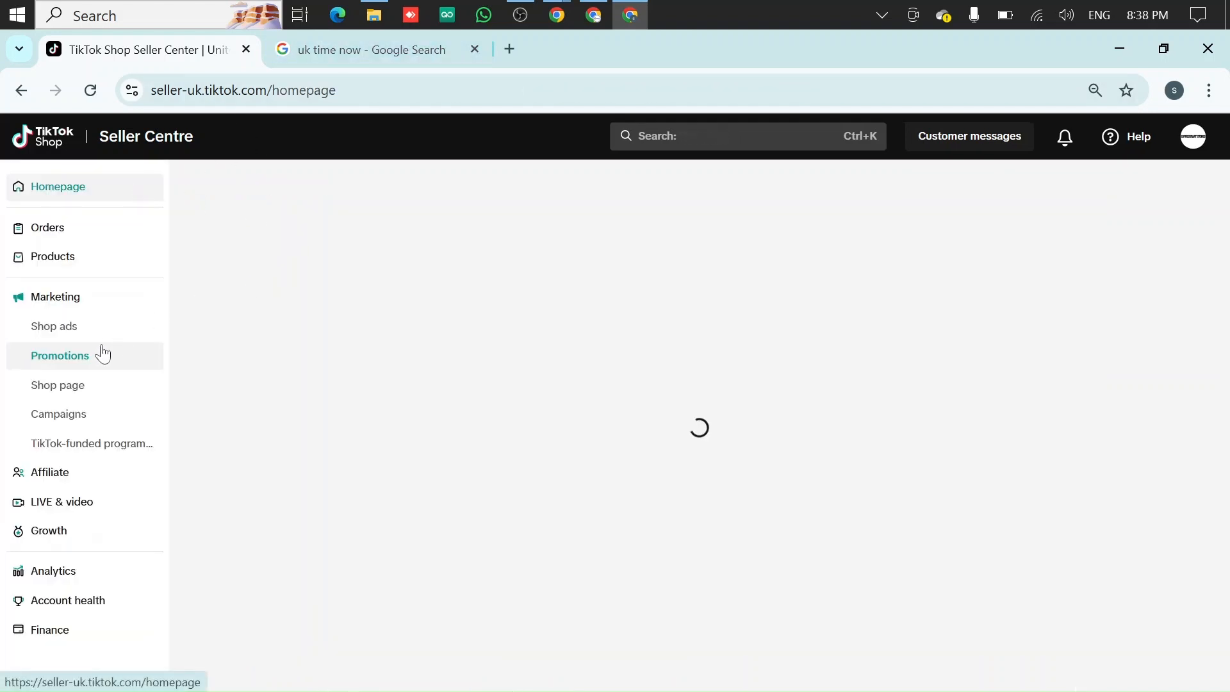
Go to the Create a promotion page under Promotions and browse the available promotion types
click(87, 310)
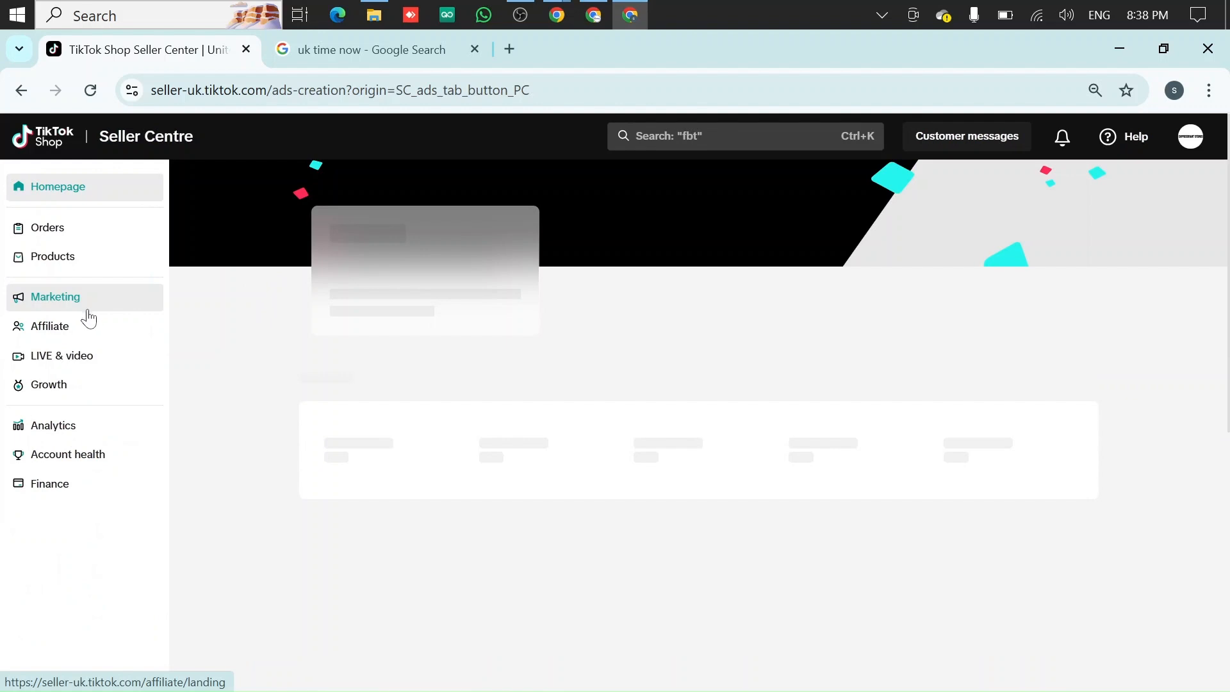
click(92, 357)
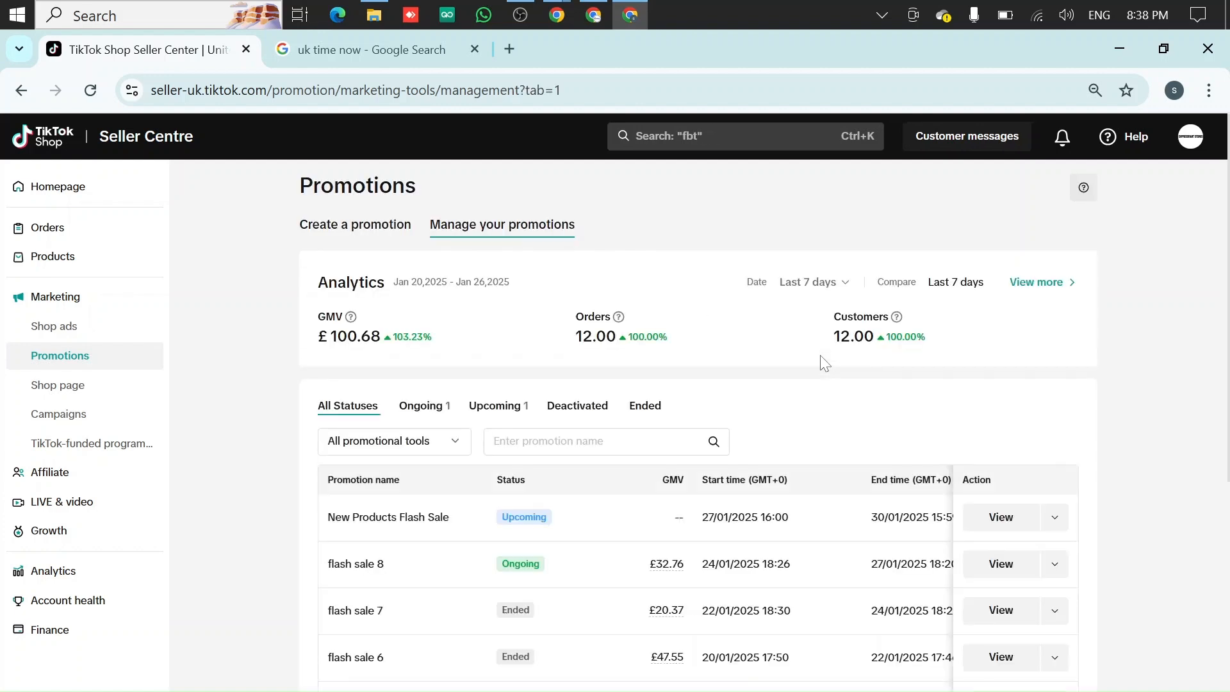
click(355, 231)
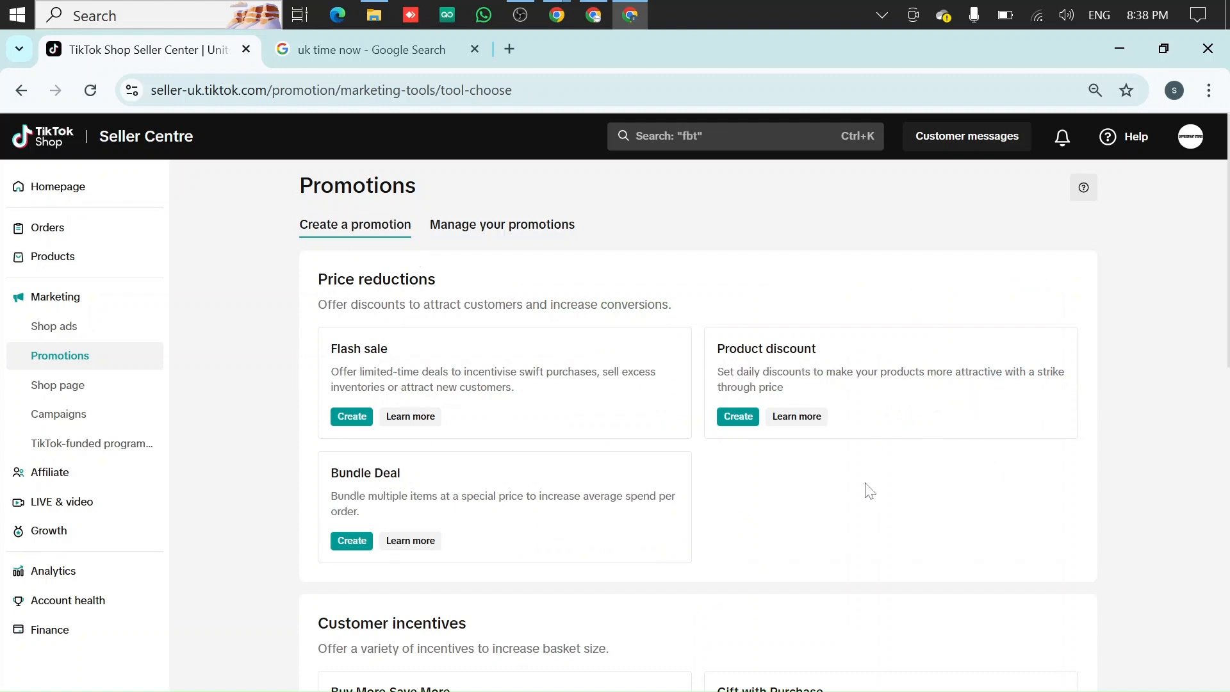
scroll(334, 478, down, 3)
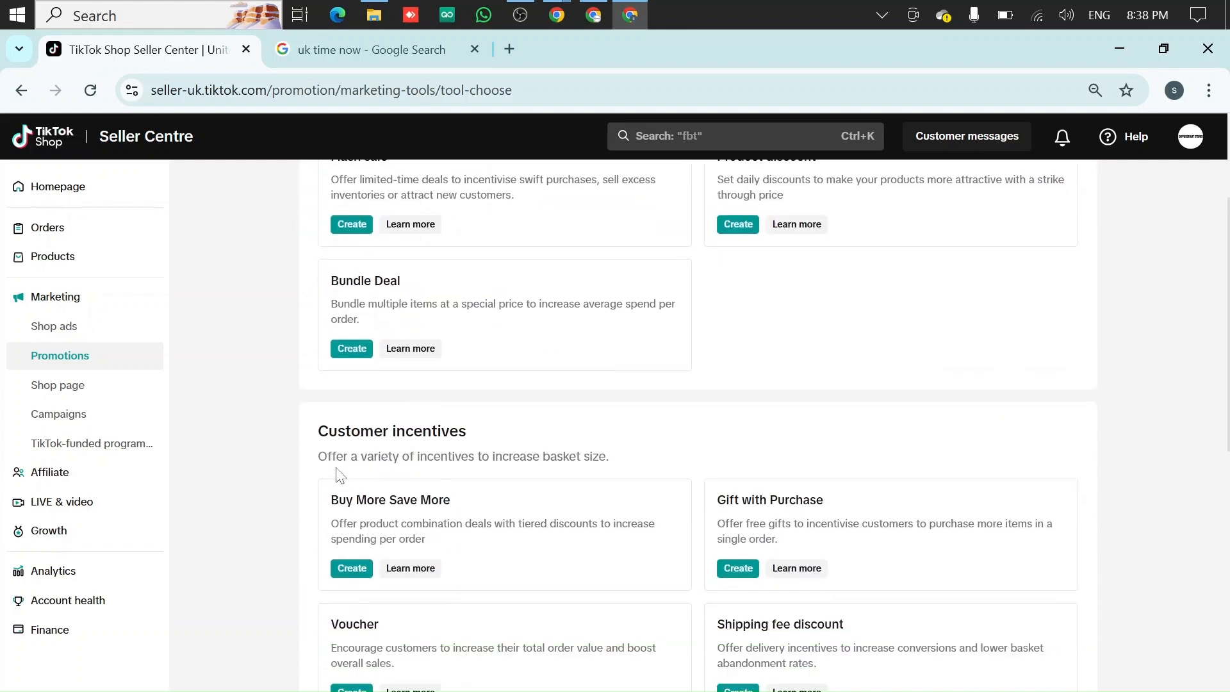
scroll(670, 459, down, 2)
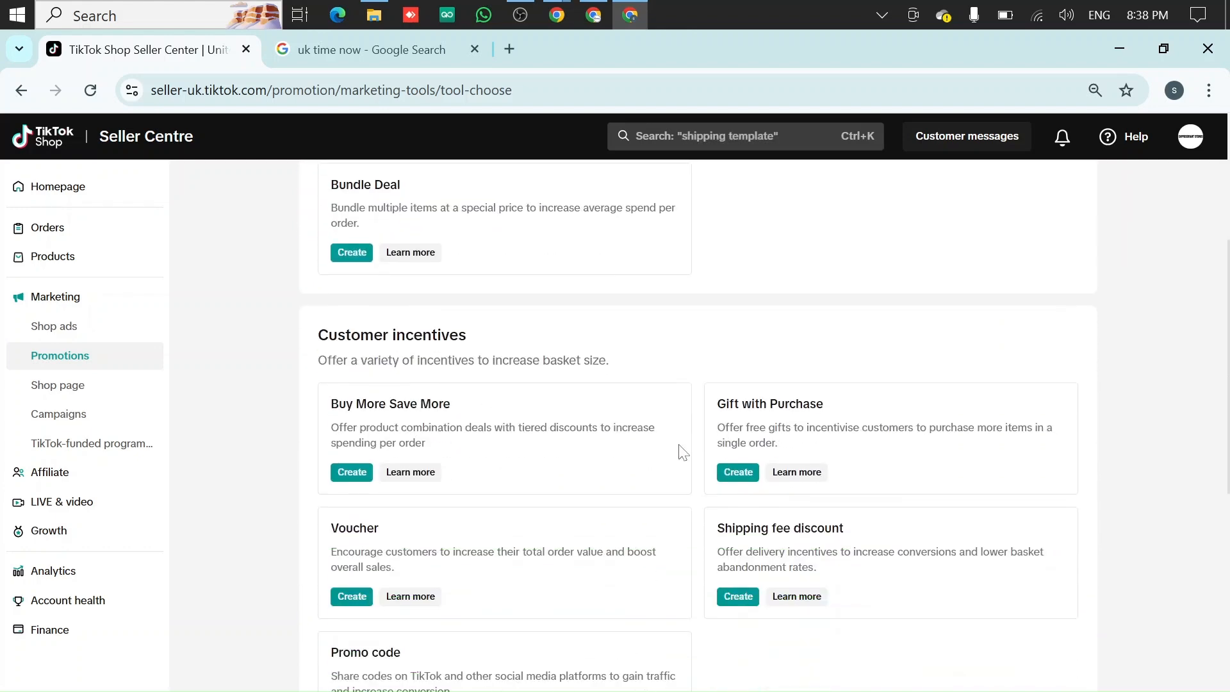
scroll(628, 461, down, 1)
scroll(626, 460, down, 1)
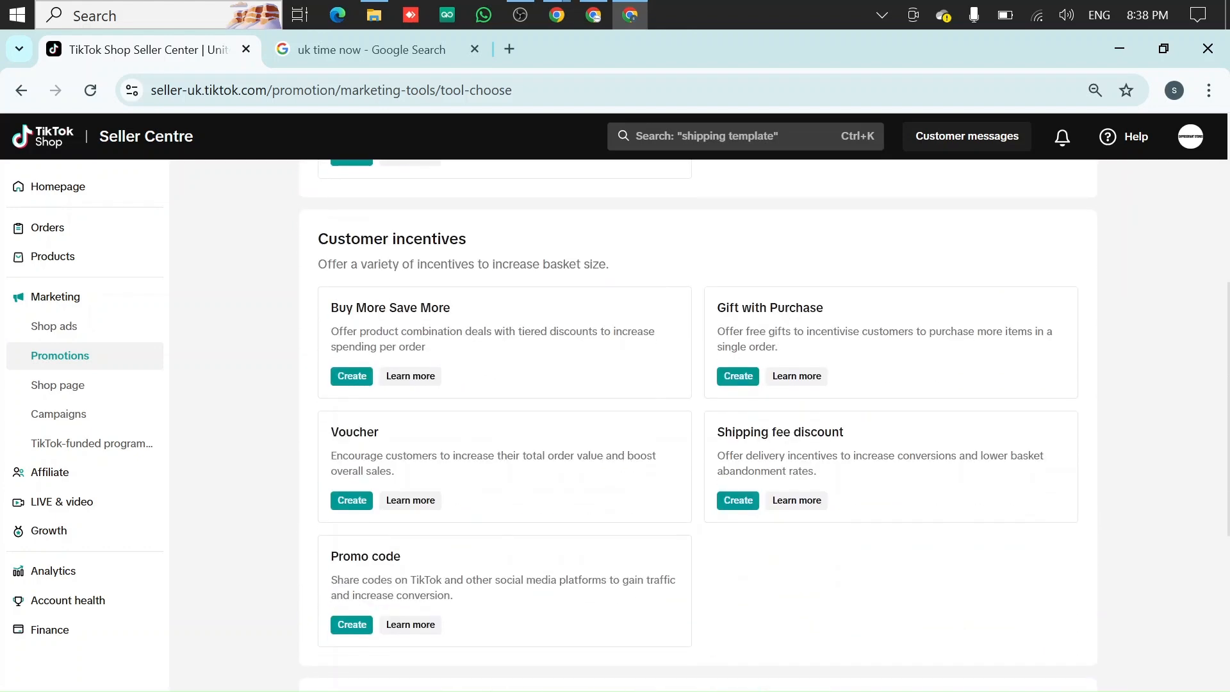
scroll(617, 447, up, 6)
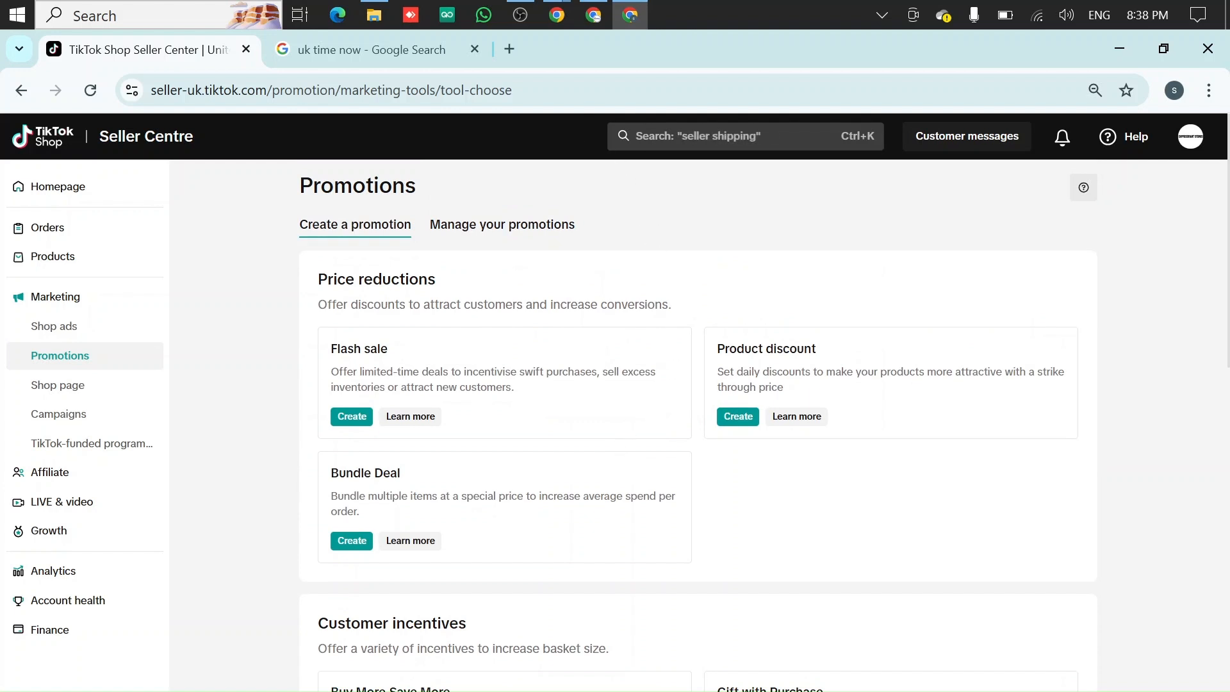
mouse_move(559, 14)
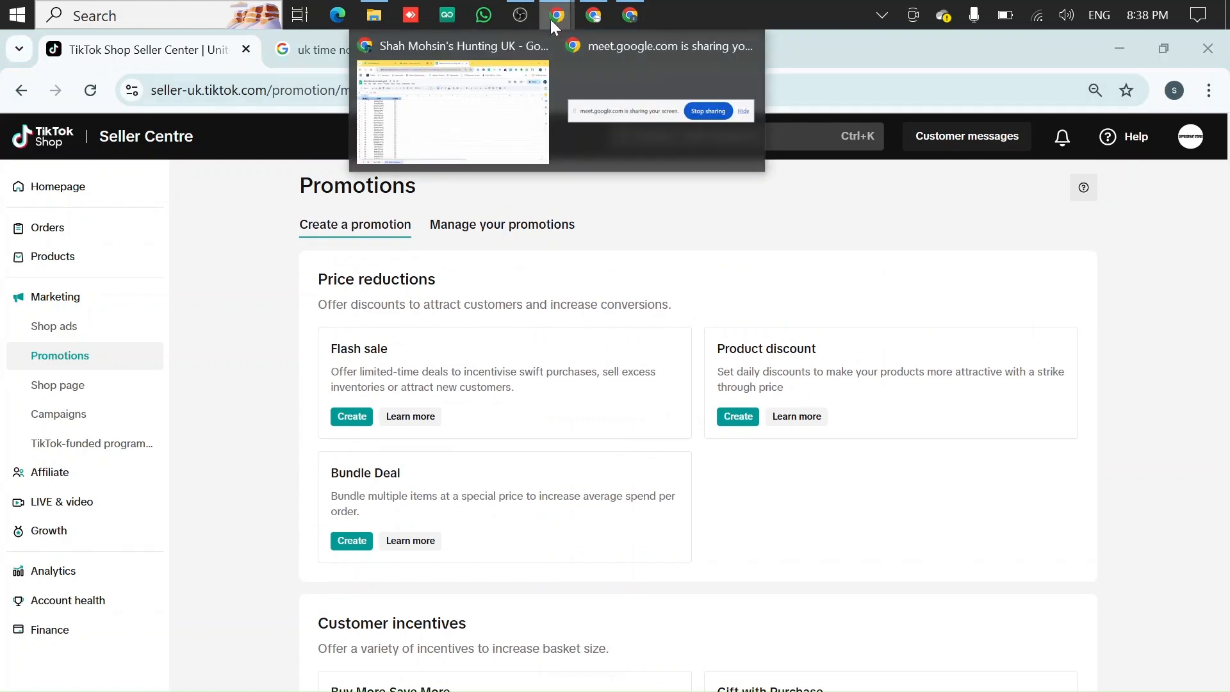